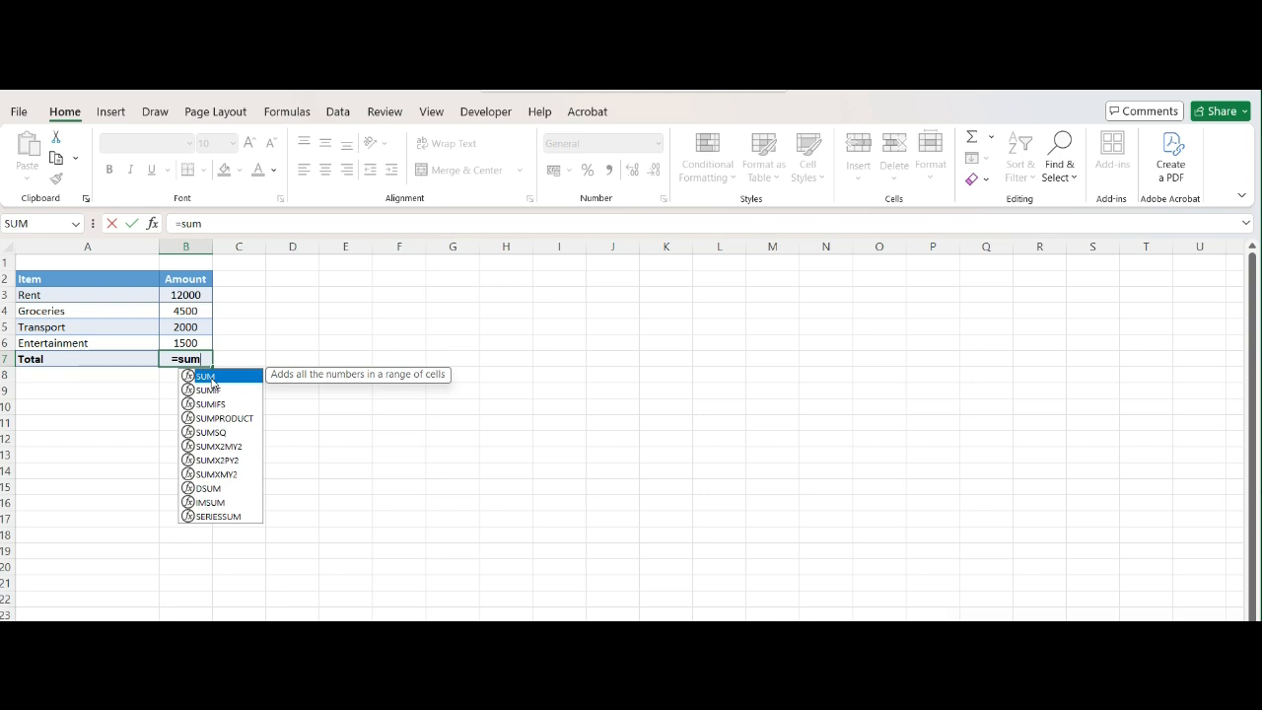
# Step: Complete the SUM formula in Total cell B7 by listing B3, B4, B5 and B6 as separate arguments
pyautogui.doubleClick(207, 377)
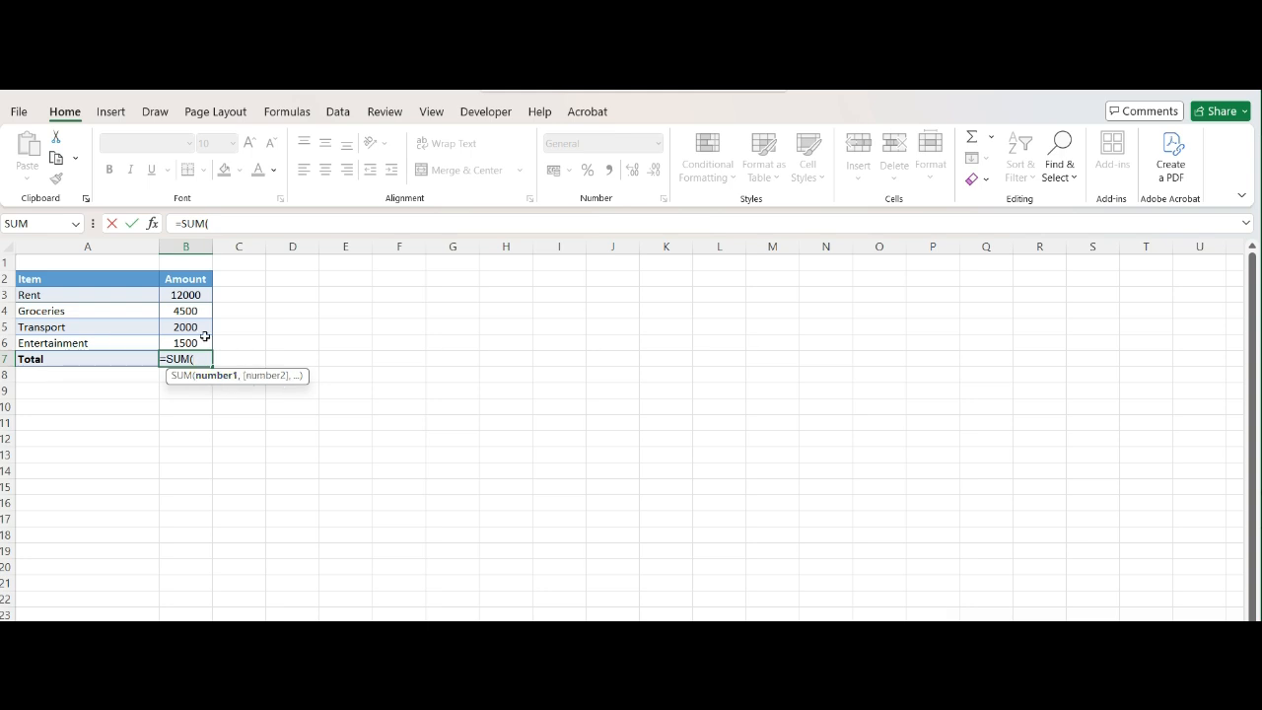
pyautogui.click(193, 299)
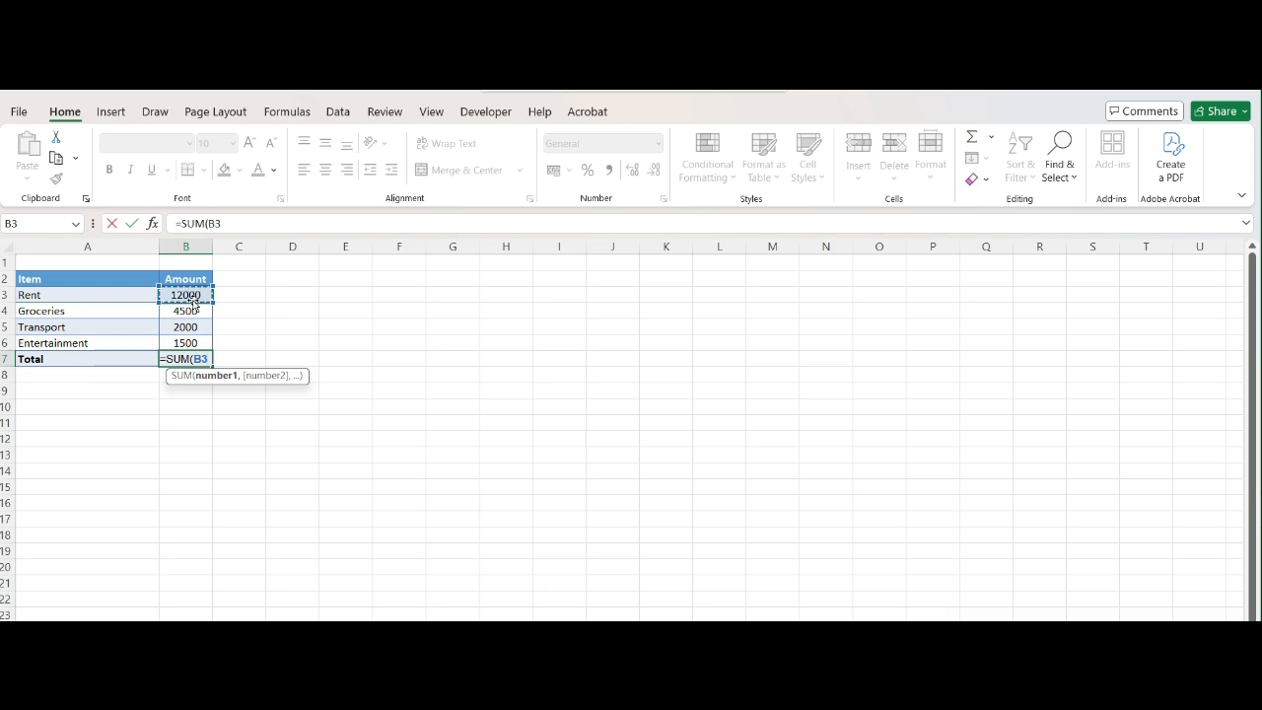
pyautogui.write(',')
pyautogui.click(189, 311)
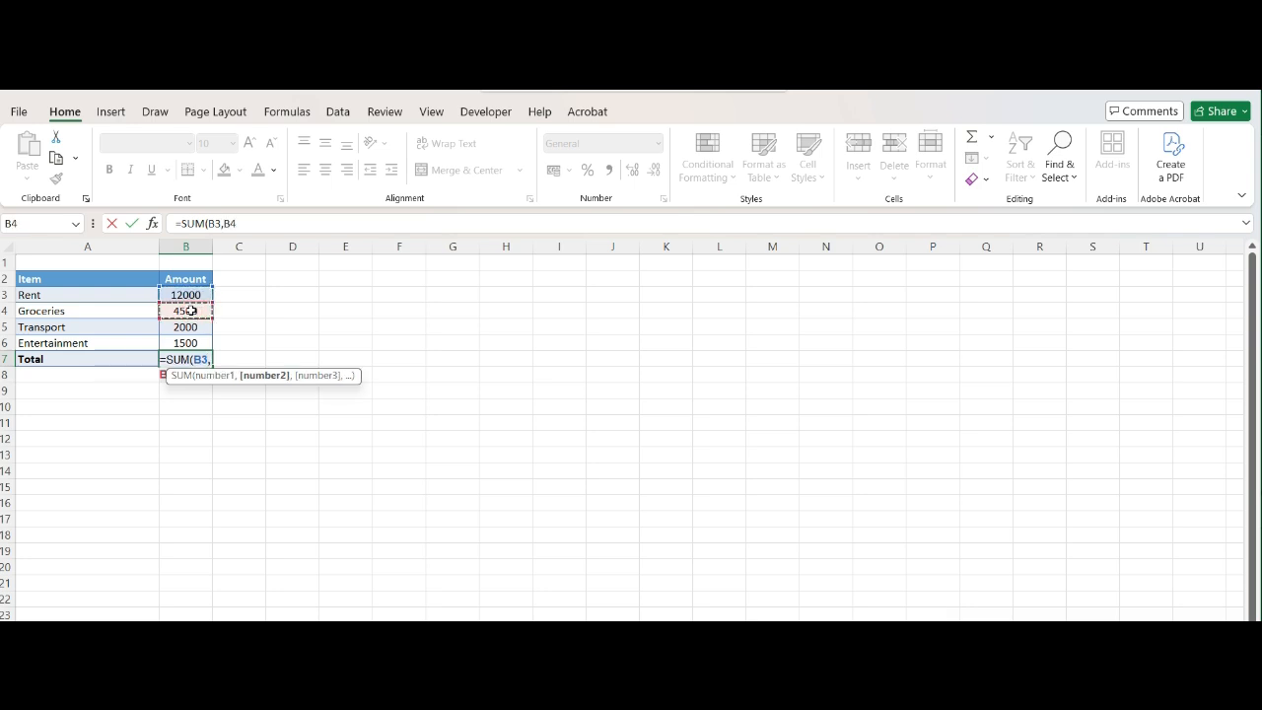
pyautogui.write(',')
pyautogui.click(192, 328)
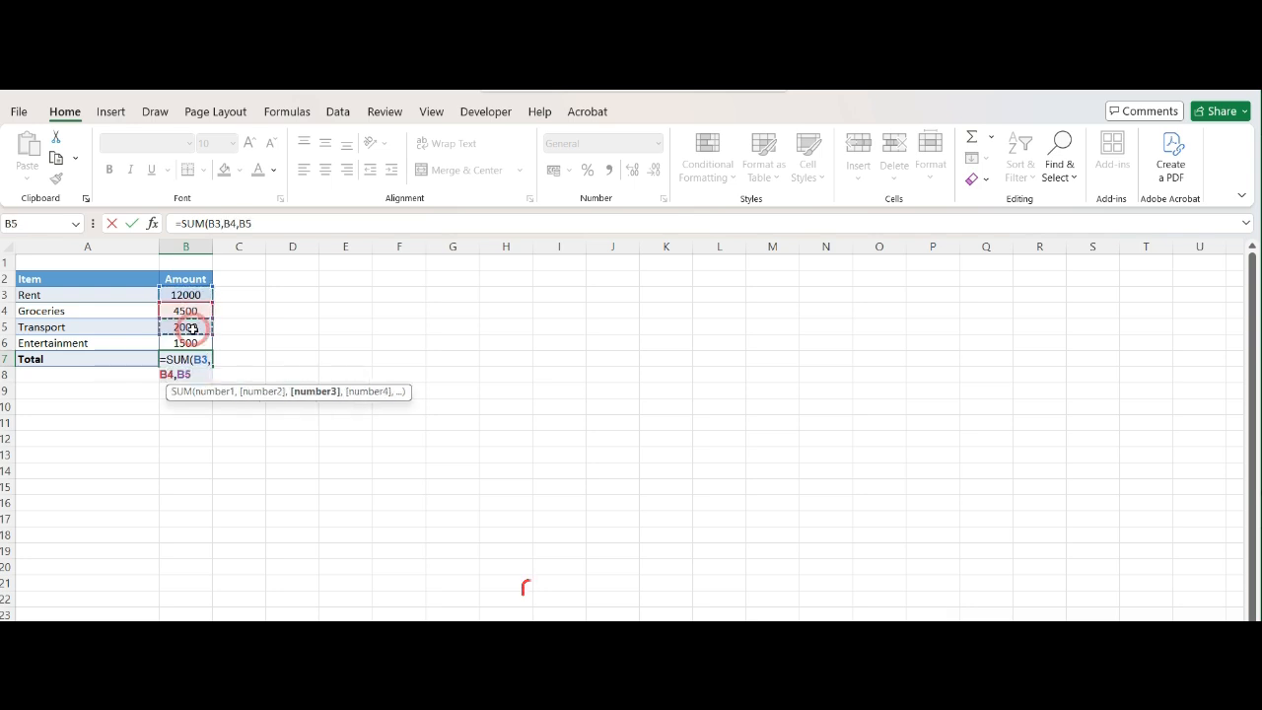
pyautogui.write(',')
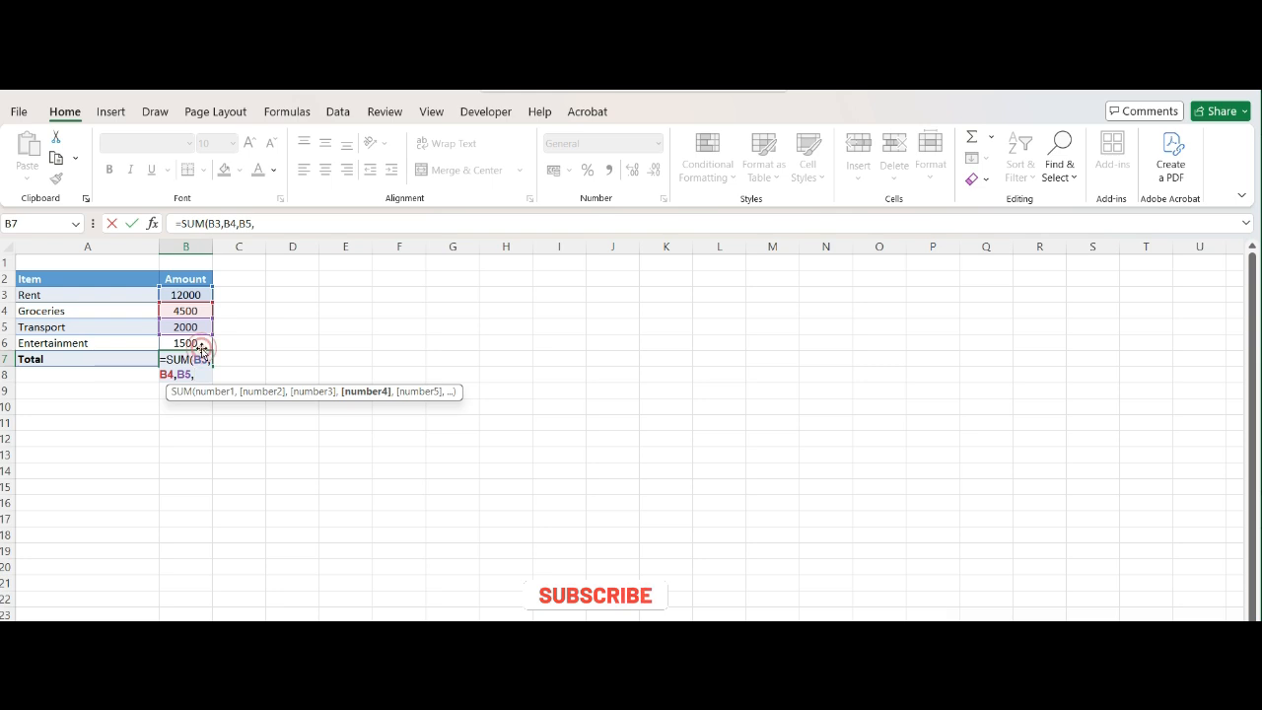
pyautogui.click(204, 341)
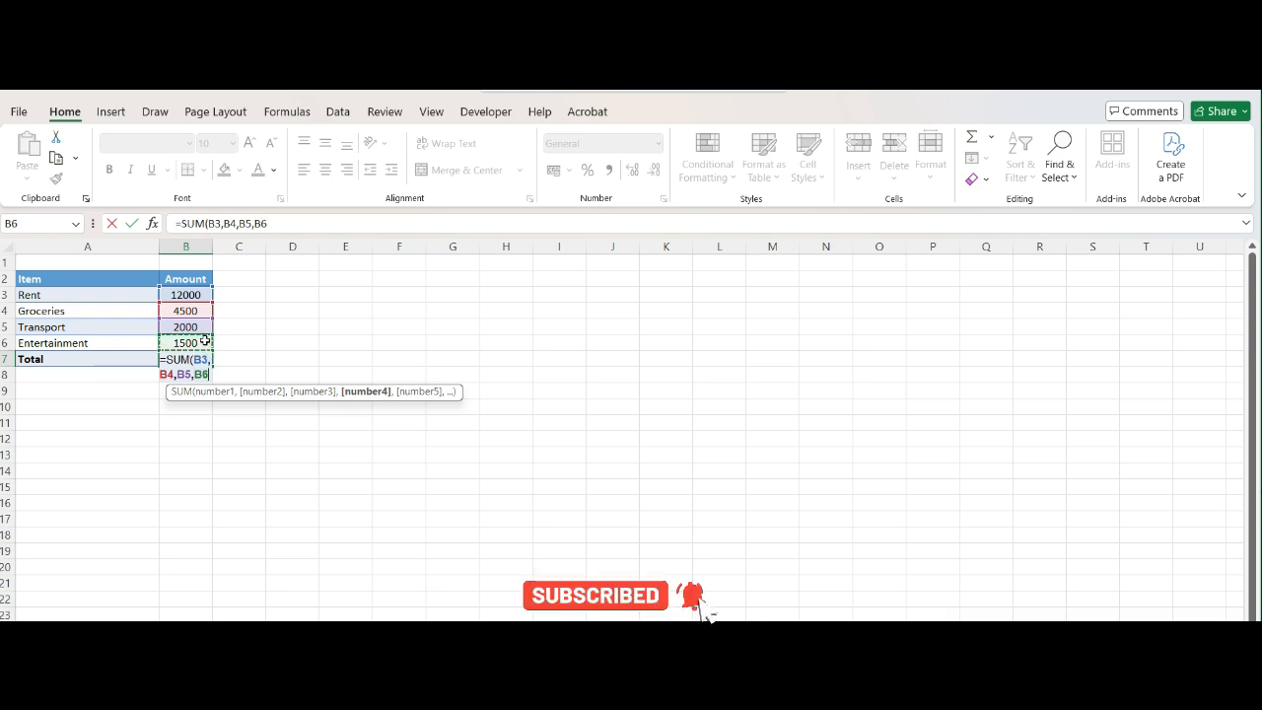
pyautogui.write(')')
pyautogui.press('Return')
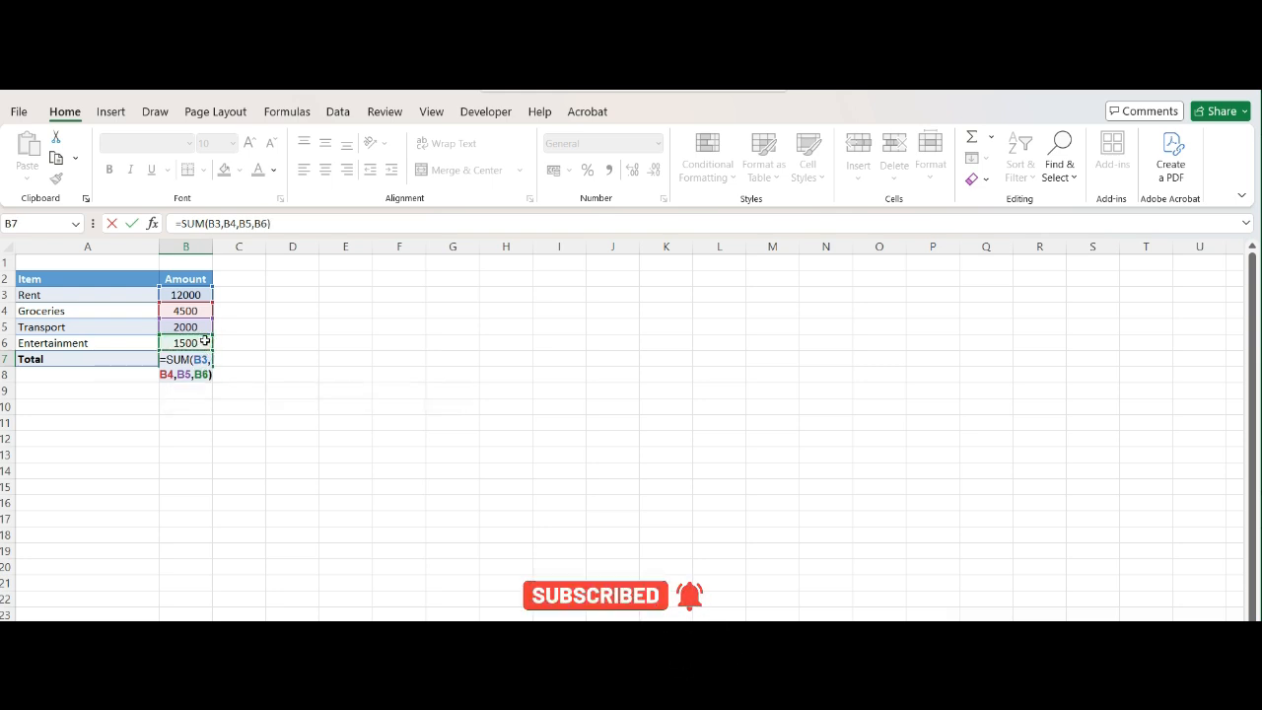
pyautogui.press('Up')
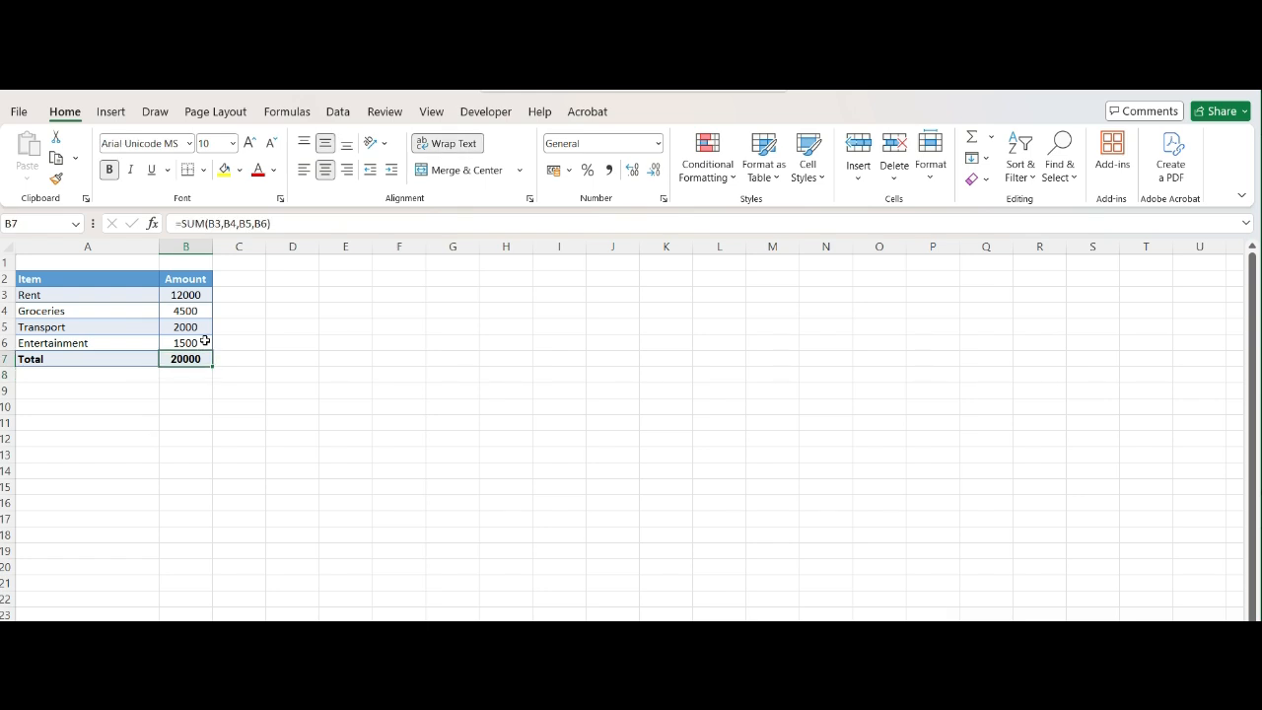
# Step: Clear B7 and re-enter the total as a SUM formula over the range B3:B6, checking the range in the formula
pyautogui.press('Delete')
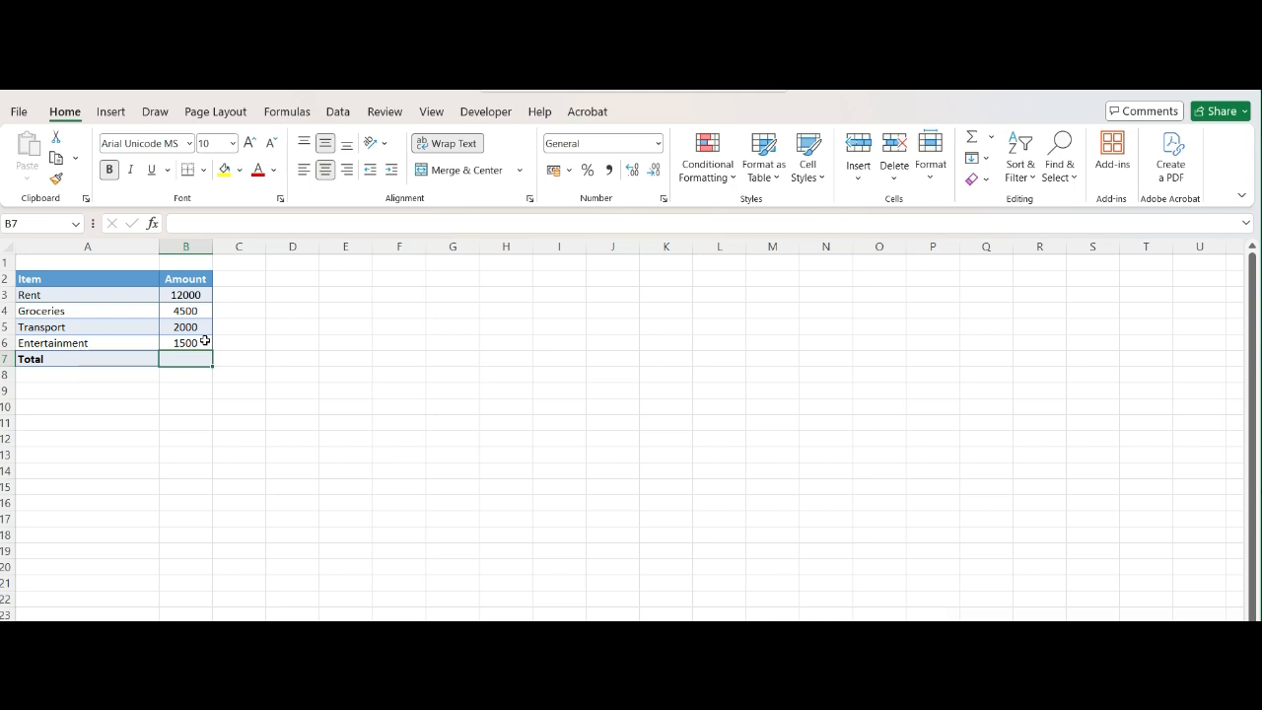
pyautogui.write('=sum')
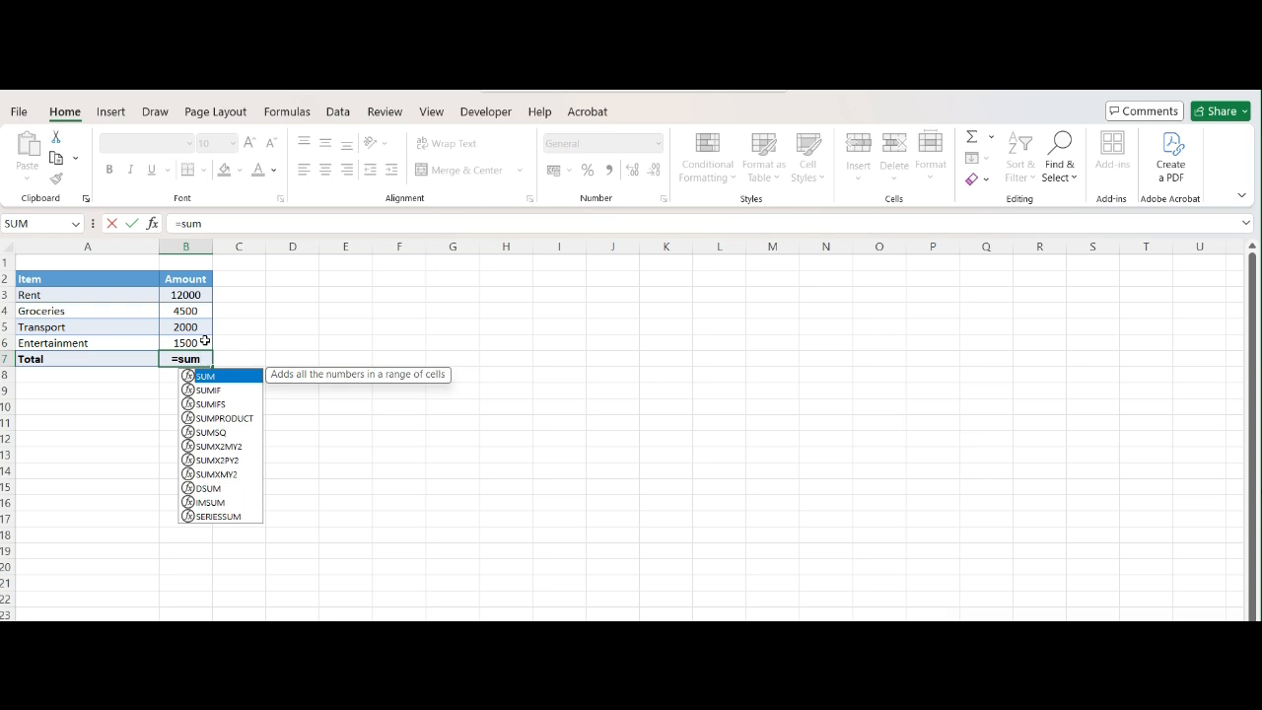
pyautogui.press('Tab')
pyautogui.click(204, 341)
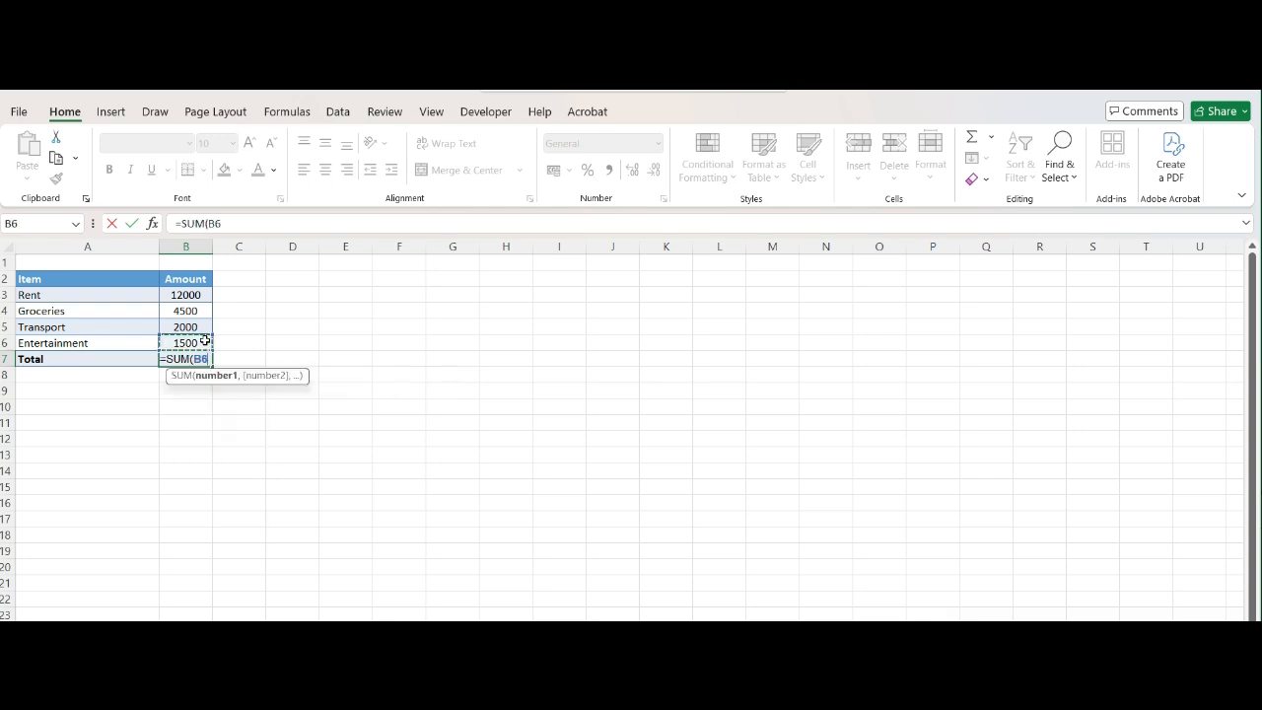
pyautogui.hotkey('shift', 'Up')
pyautogui.hotkey('shift', 'Up')
pyautogui.hotkey('shift', 'Up')
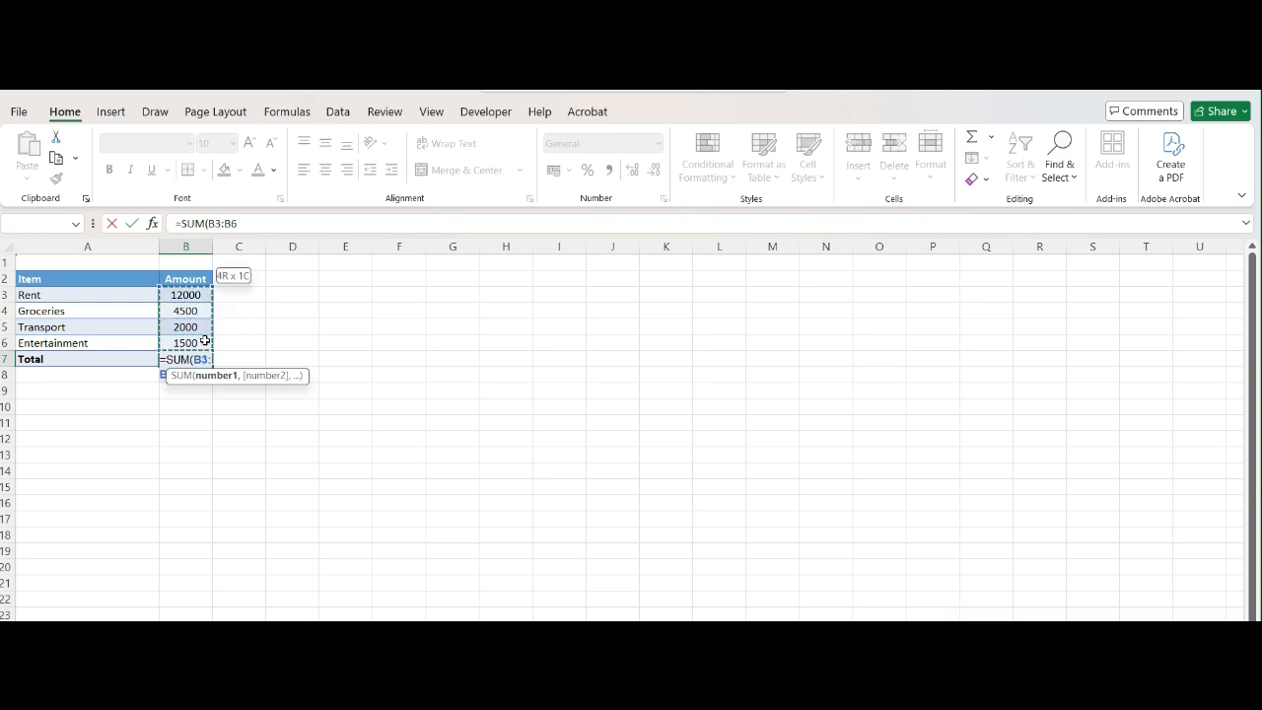
pyautogui.click(188, 295)
pyautogui.moveTo(189, 295); pyautogui.dragTo(194, 340)
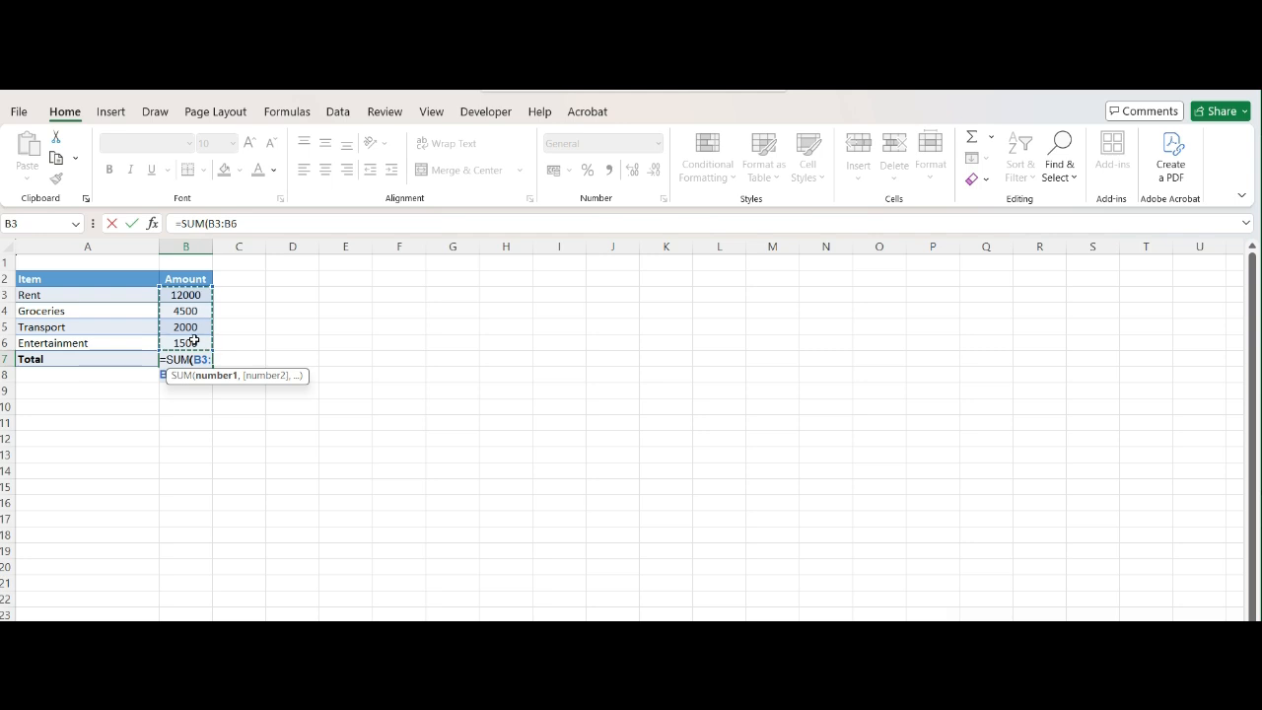
pyautogui.press('Return')
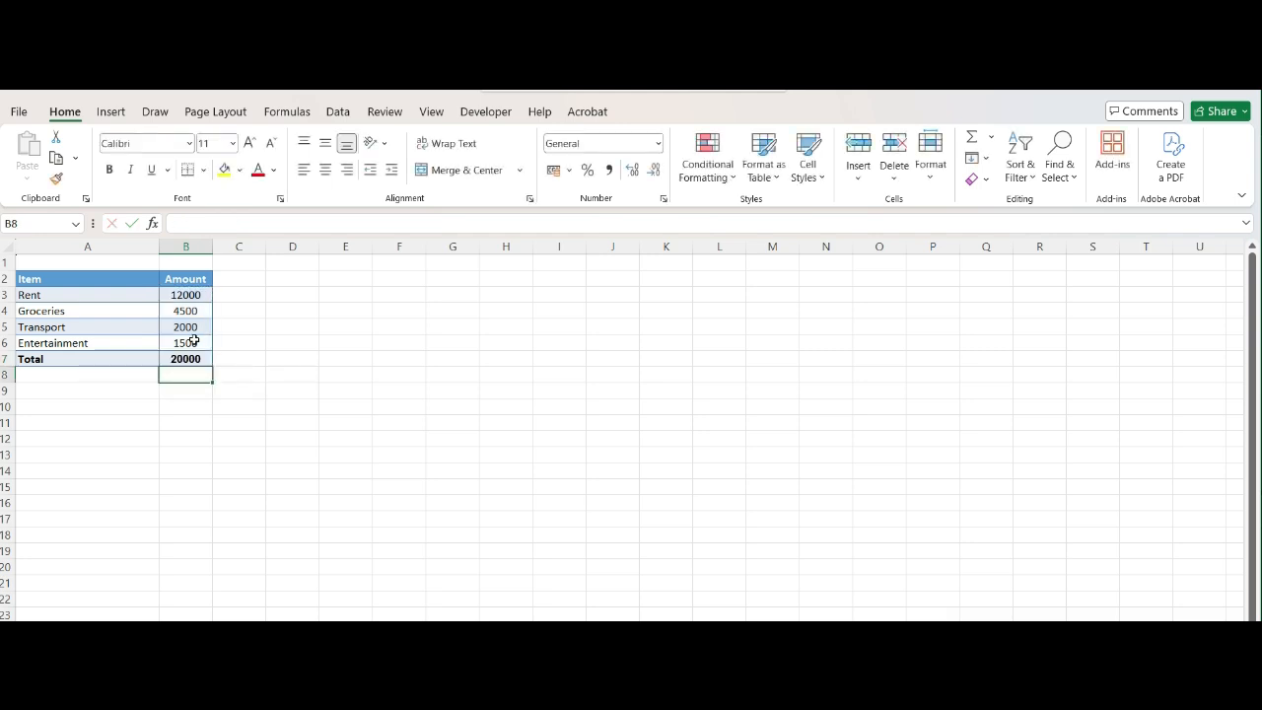
pyautogui.press('Up')
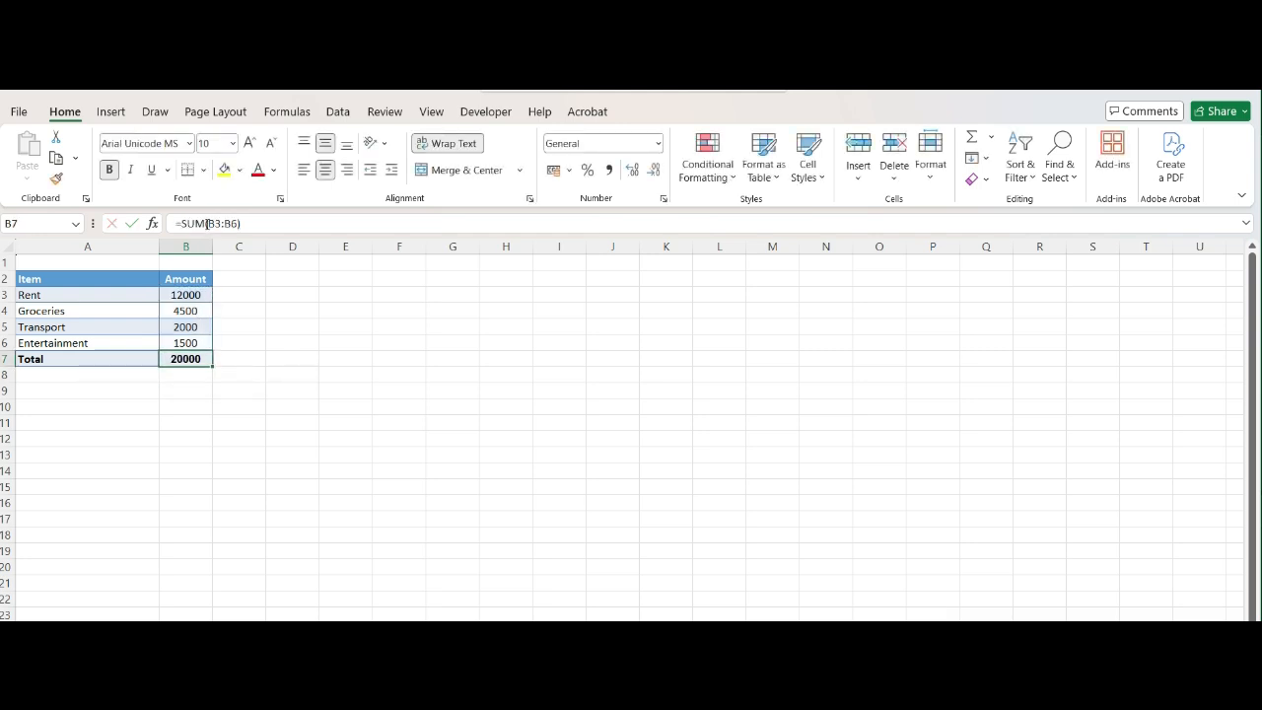
pyautogui.moveTo(207, 224); pyautogui.dragTo(237, 224)
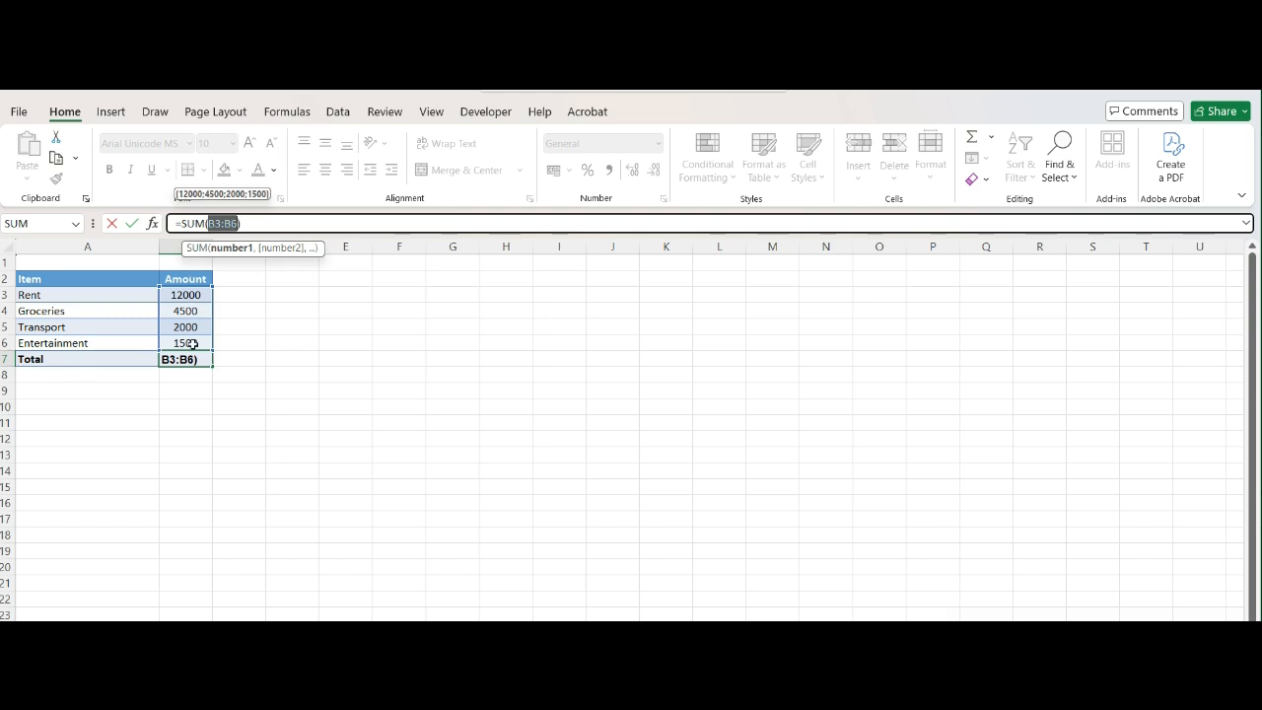
pyautogui.press('Escape')
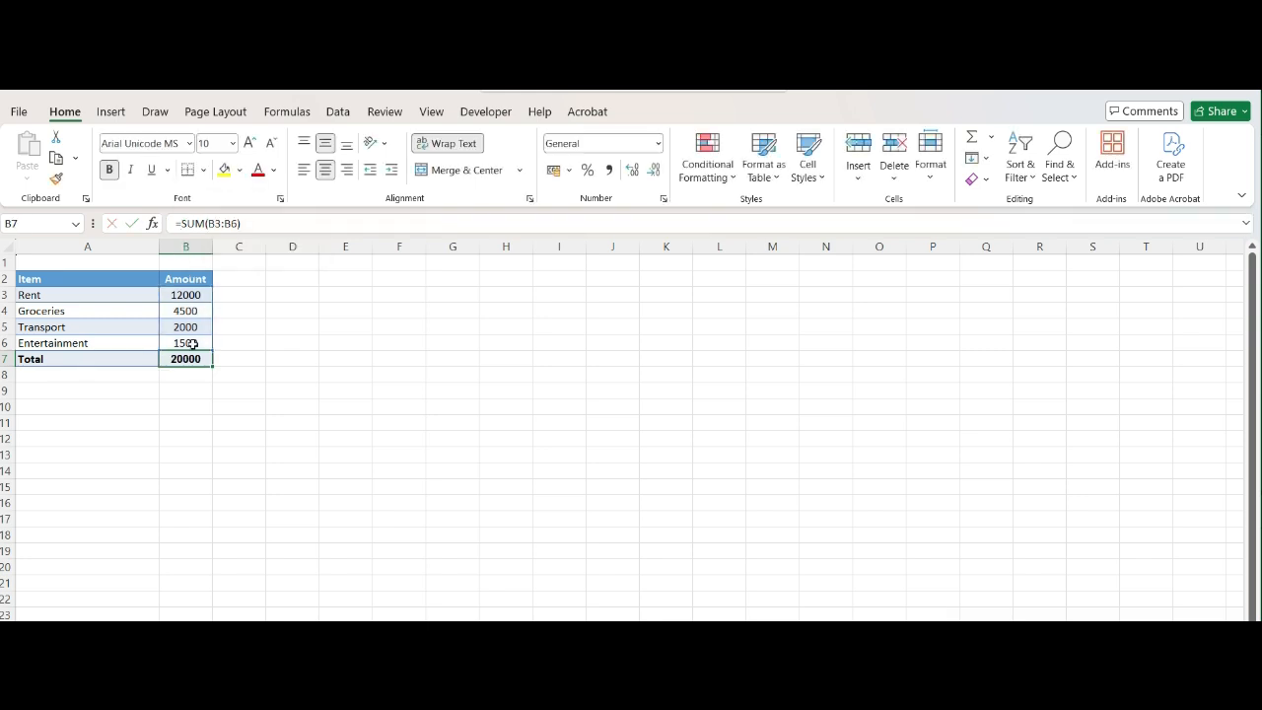
# Step: Clear B7 and total the amounts in B3:B6 with AutoSum, checking the formula against the summed range
pyautogui.press('Delete')
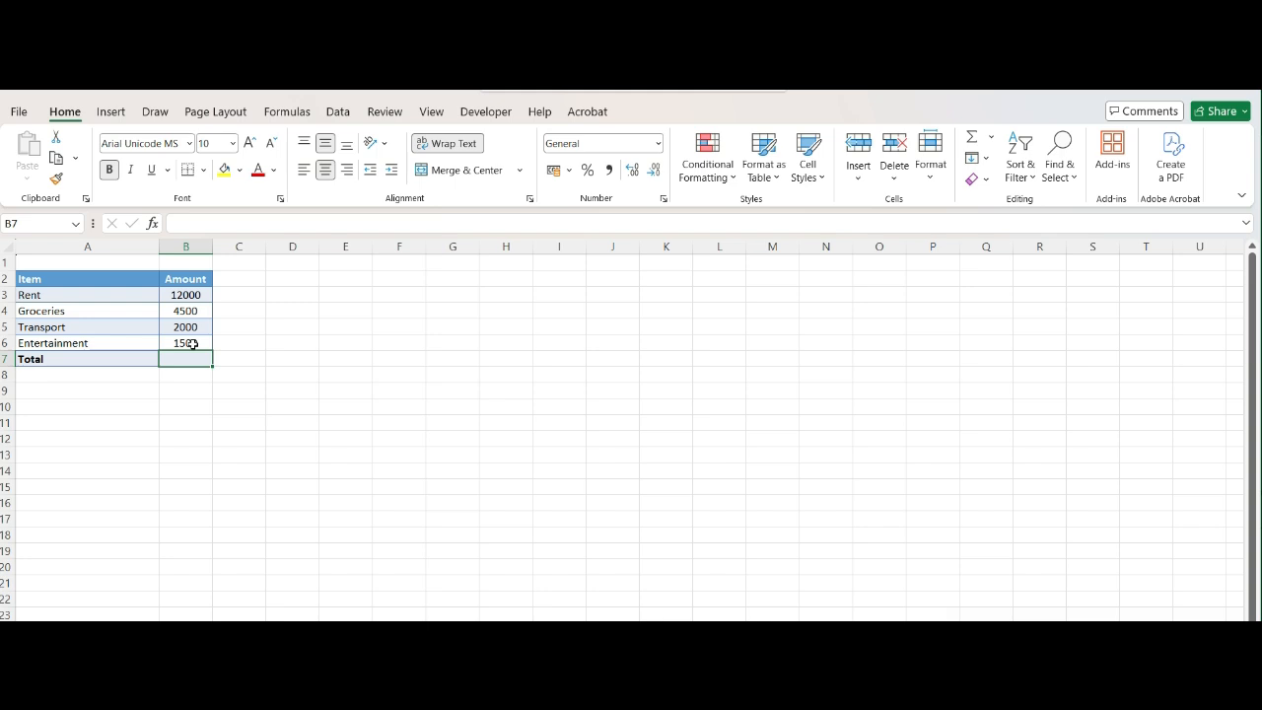
pyautogui.press('alt')
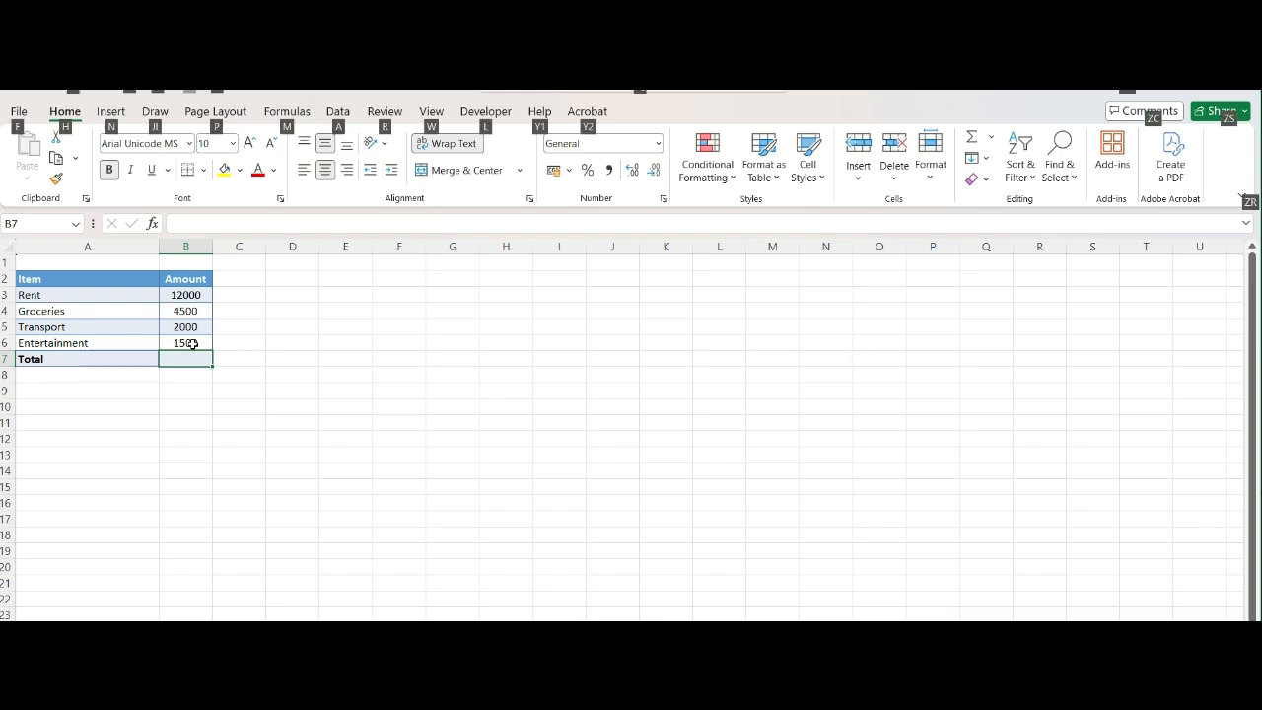
pyautogui.hotkey('alt', '=')
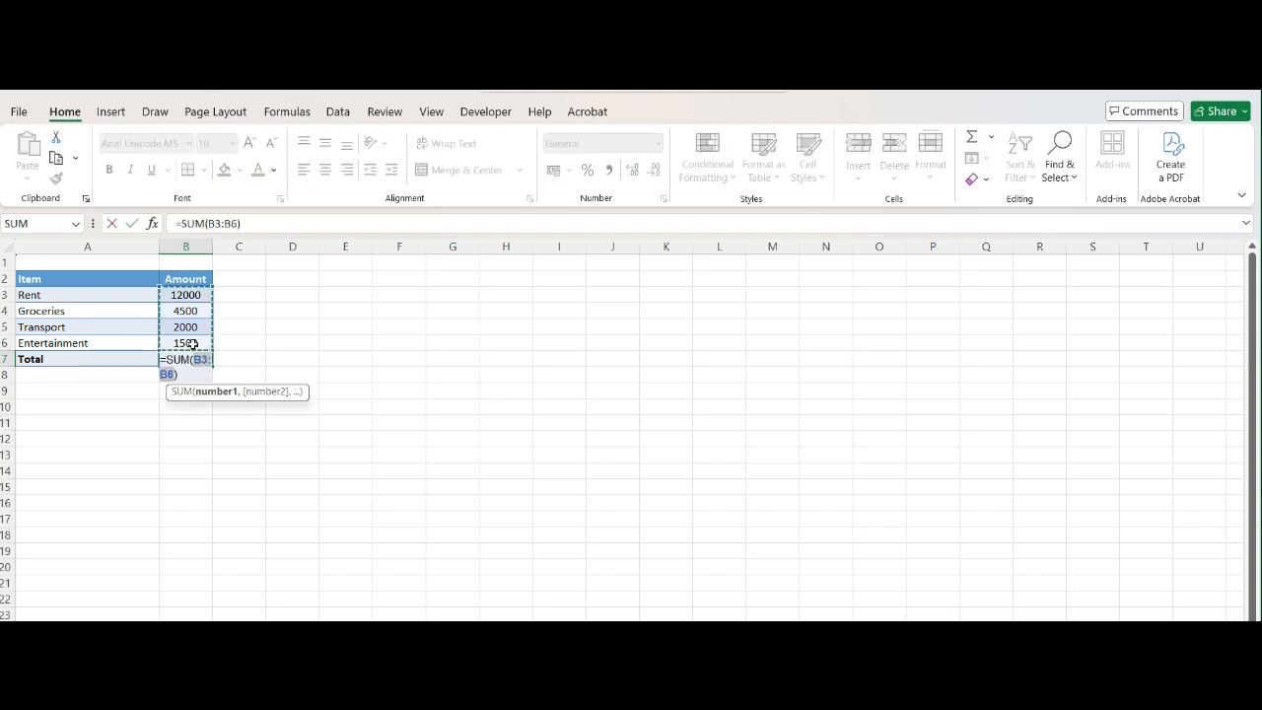
pyautogui.press('Return')
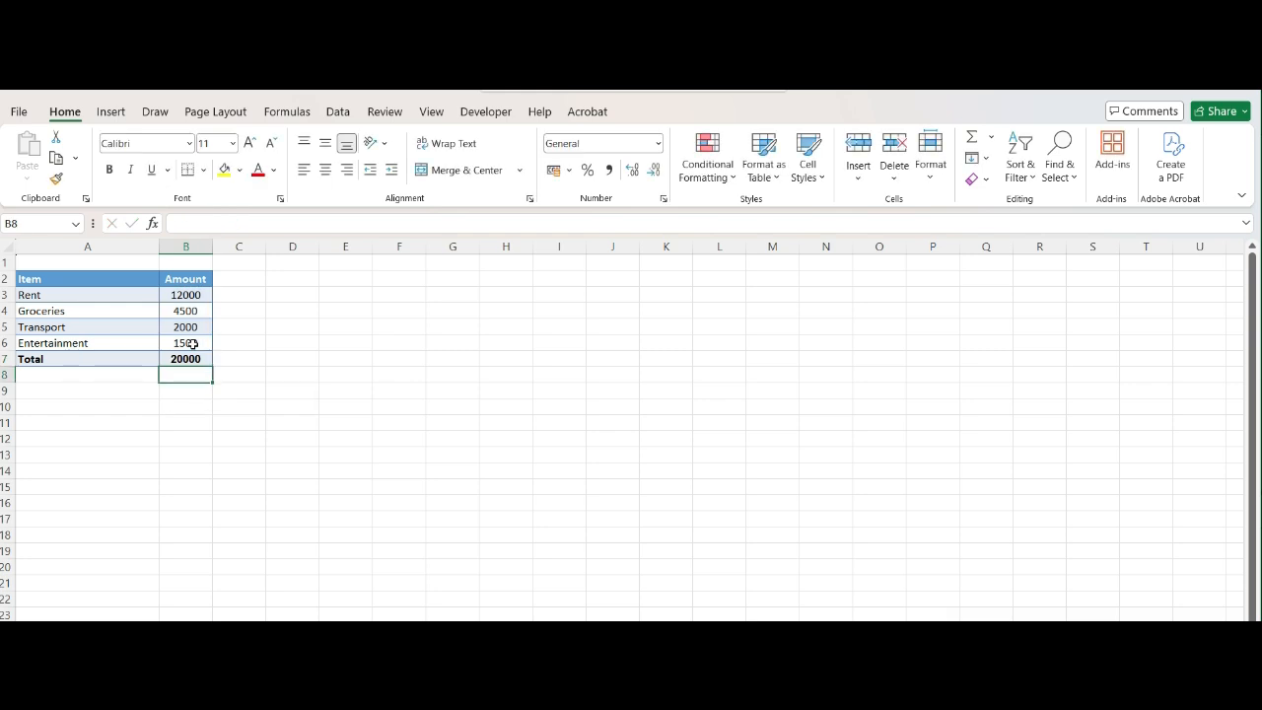
pyautogui.click(201, 361)
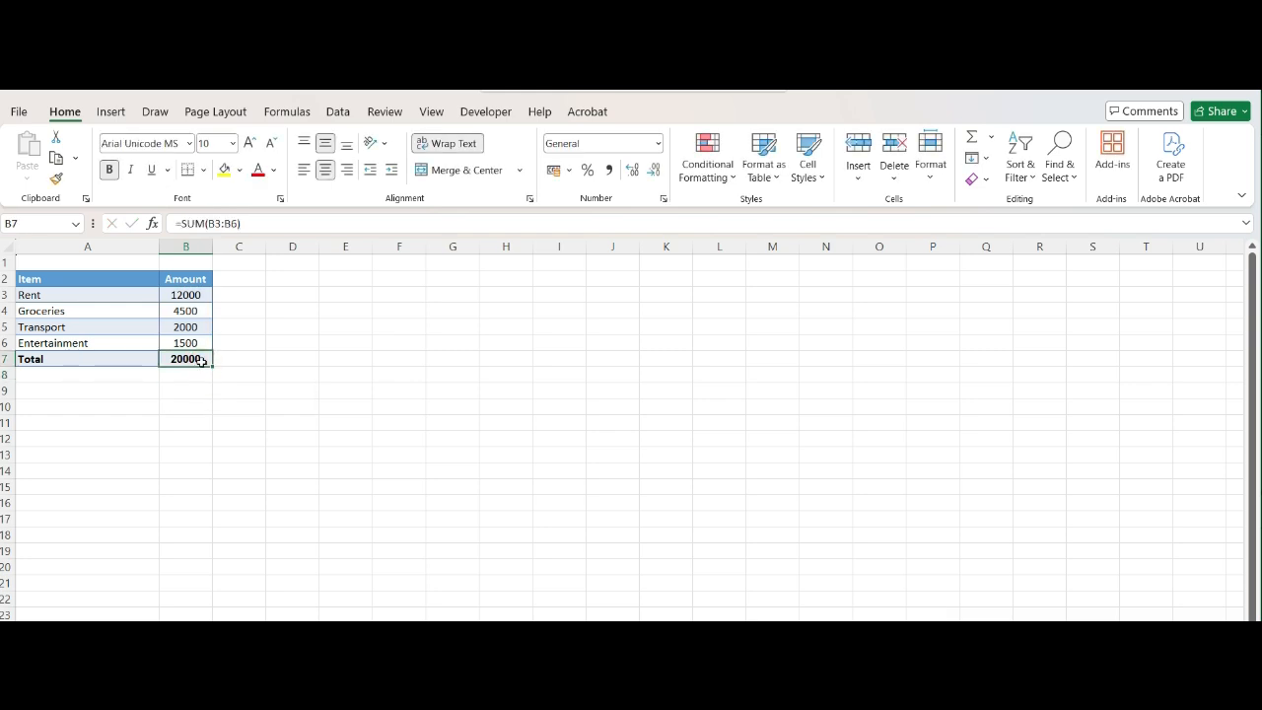
pyautogui.click(194, 297)
pyautogui.moveTo(193, 296); pyautogui.dragTo(194, 342)
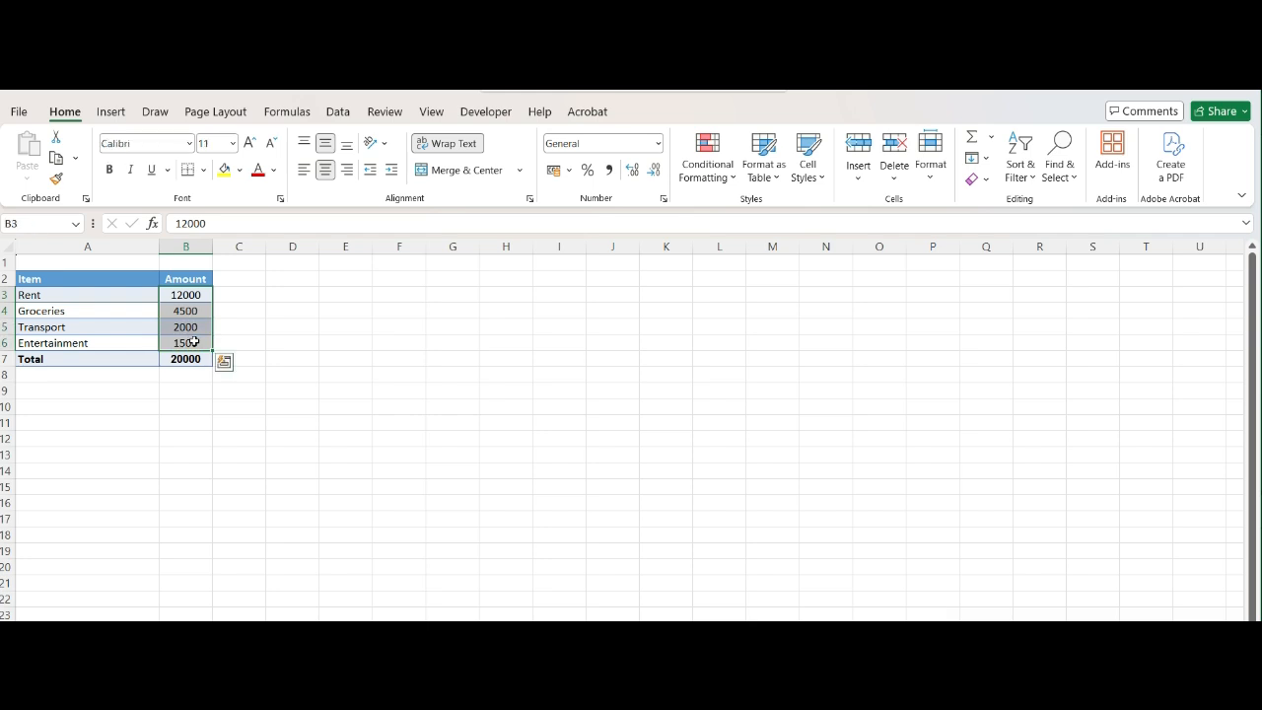
pyautogui.click(193, 361)
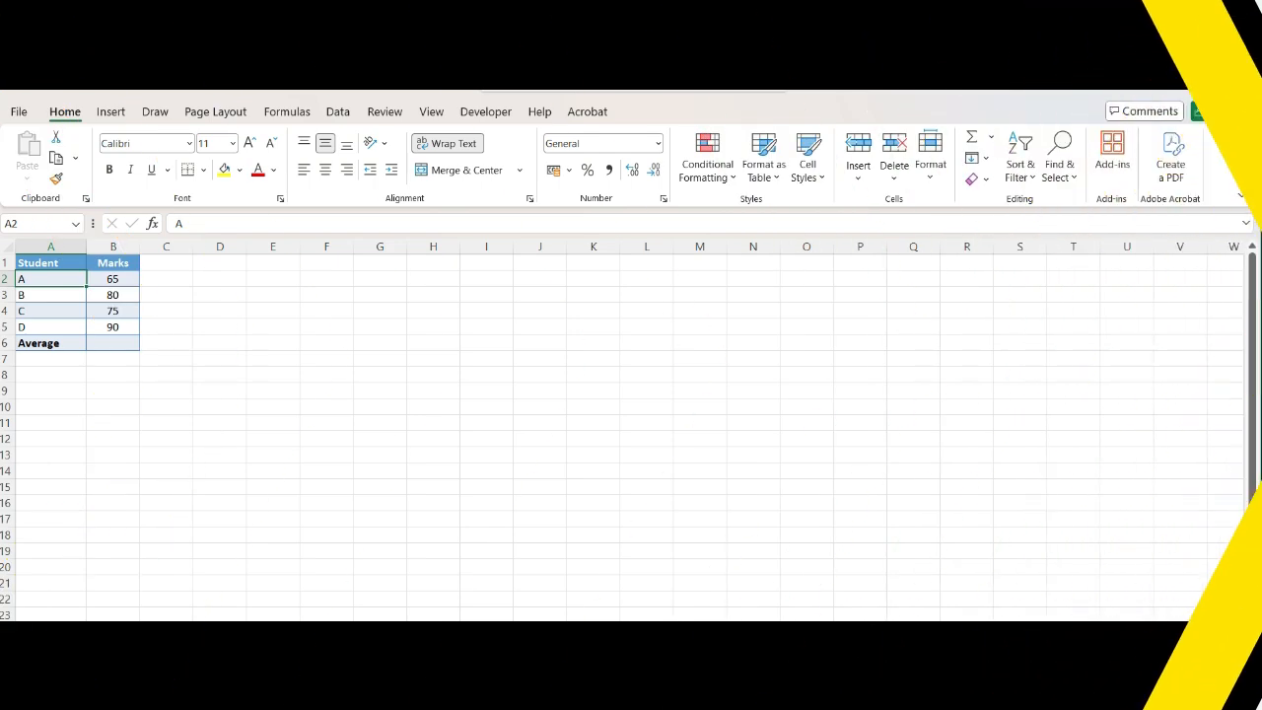
# Step: Calculate the average of the student marks in B6 with =AVERAGE(B2:B5)
pyautogui.click(100, 344)
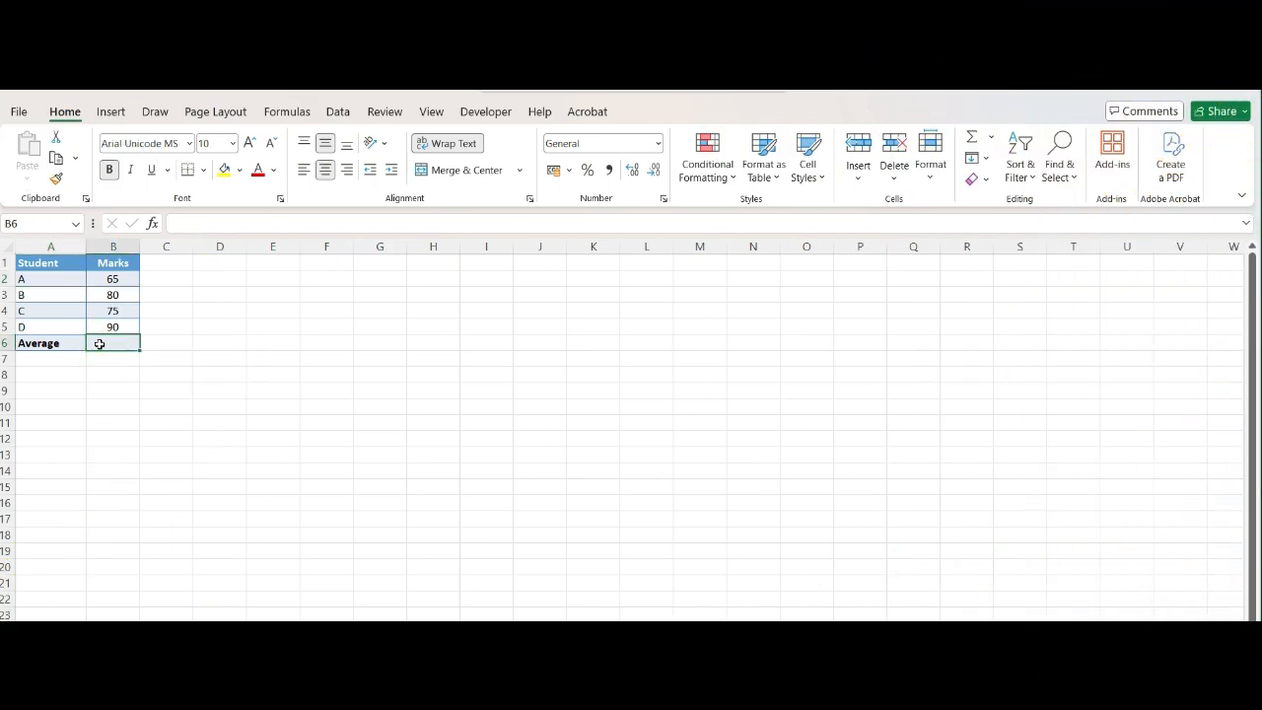
pyautogui.write('=')
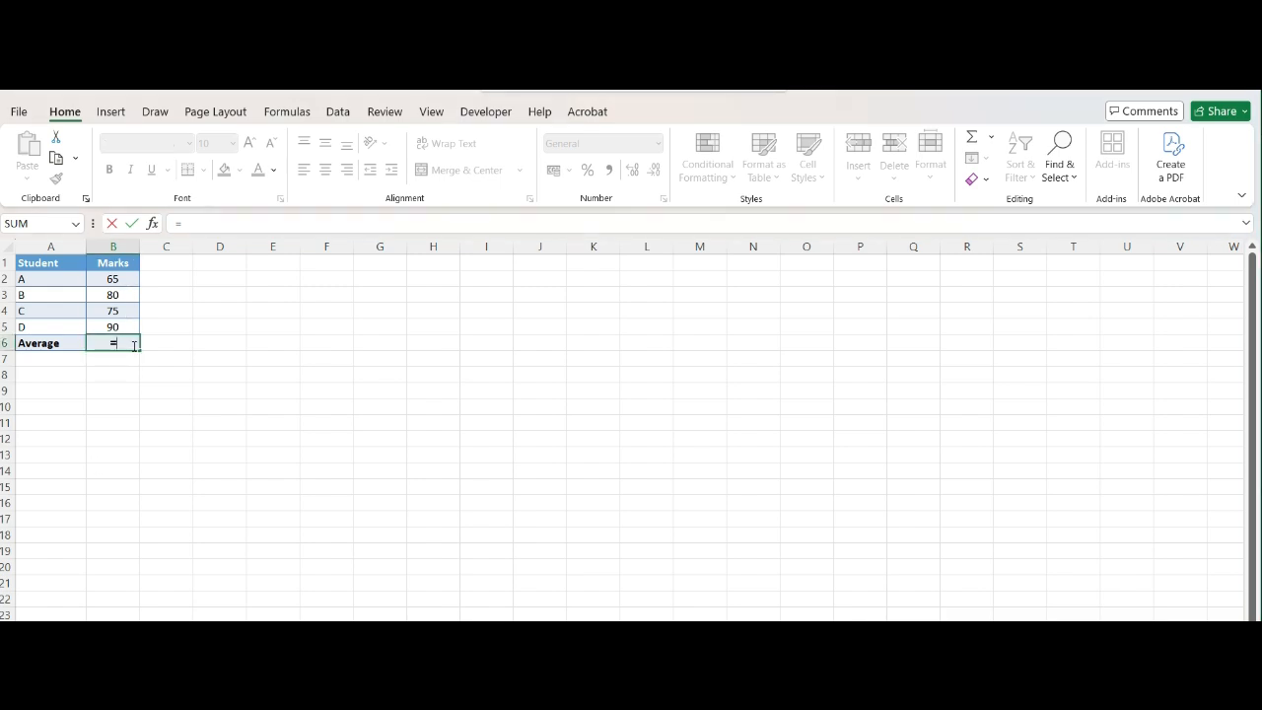
pyautogui.write('a')
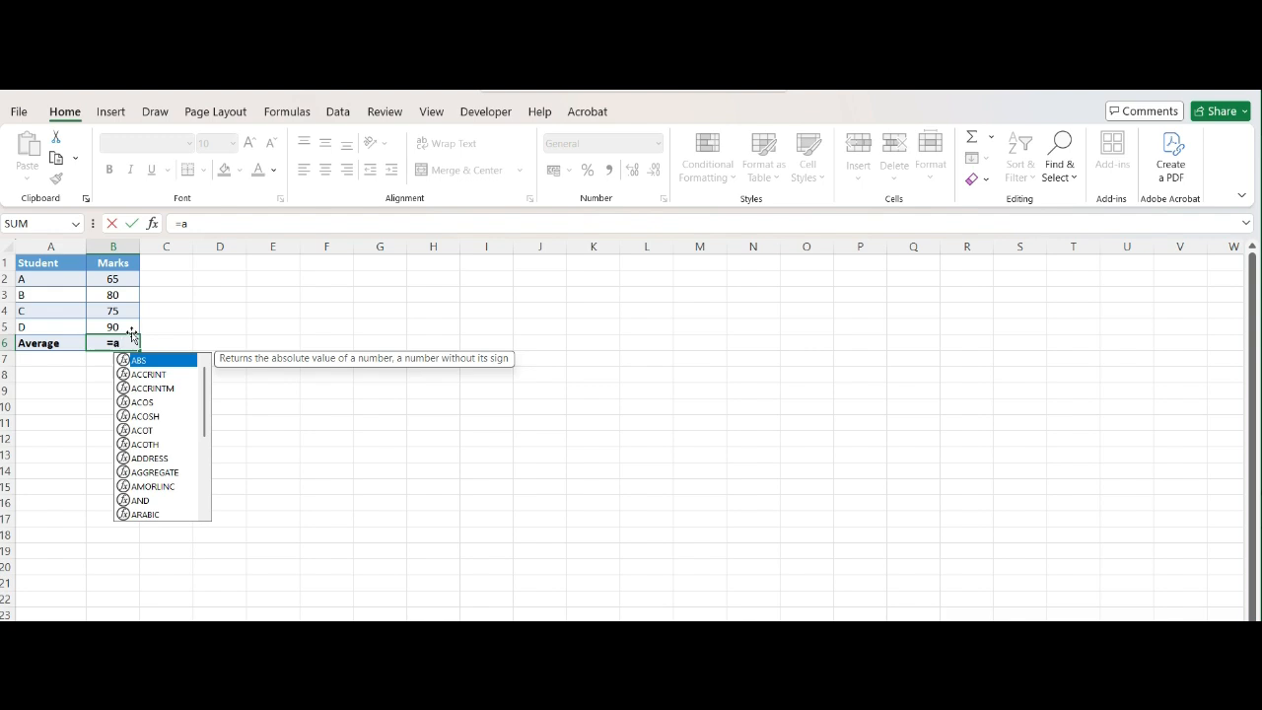
pyautogui.write('v')
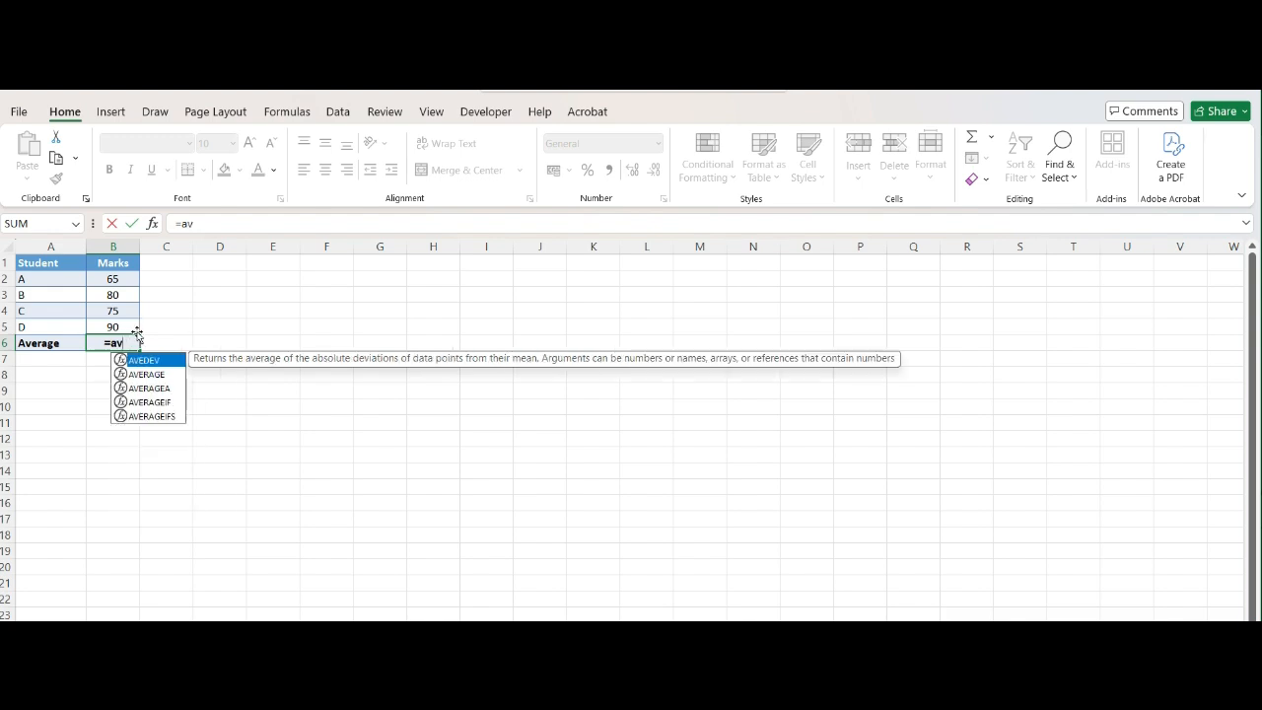
pyautogui.press('Down')
pyautogui.press('Tab')
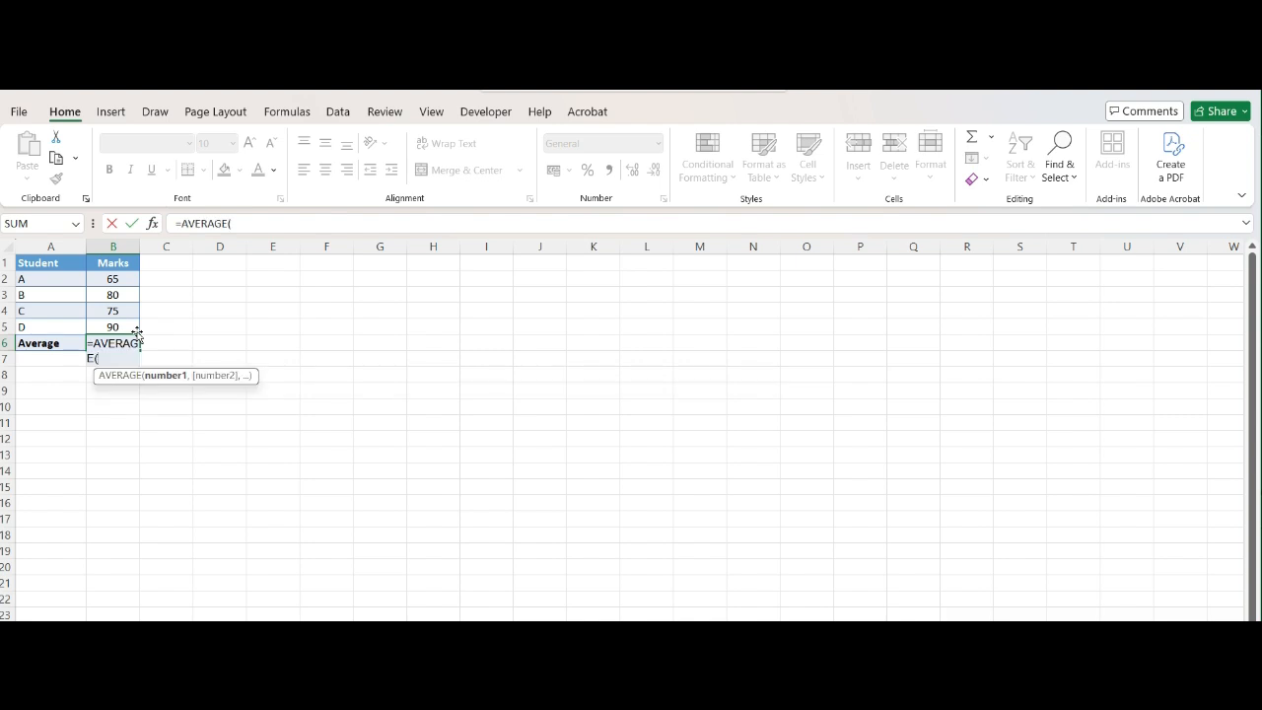
pyautogui.press('Up')
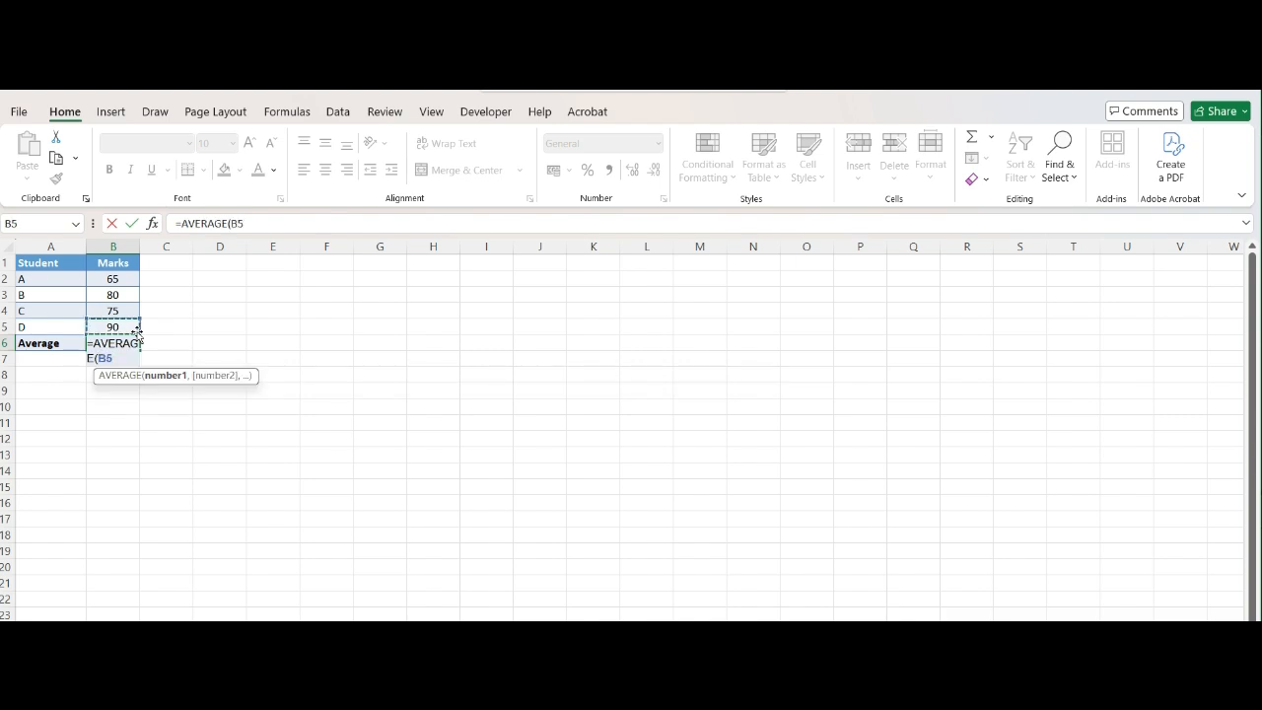
pyautogui.hotkey('shift', 'Up')
pyautogui.hotkey('shift', 'Up')
pyautogui.hotkey('shift', 'Up')
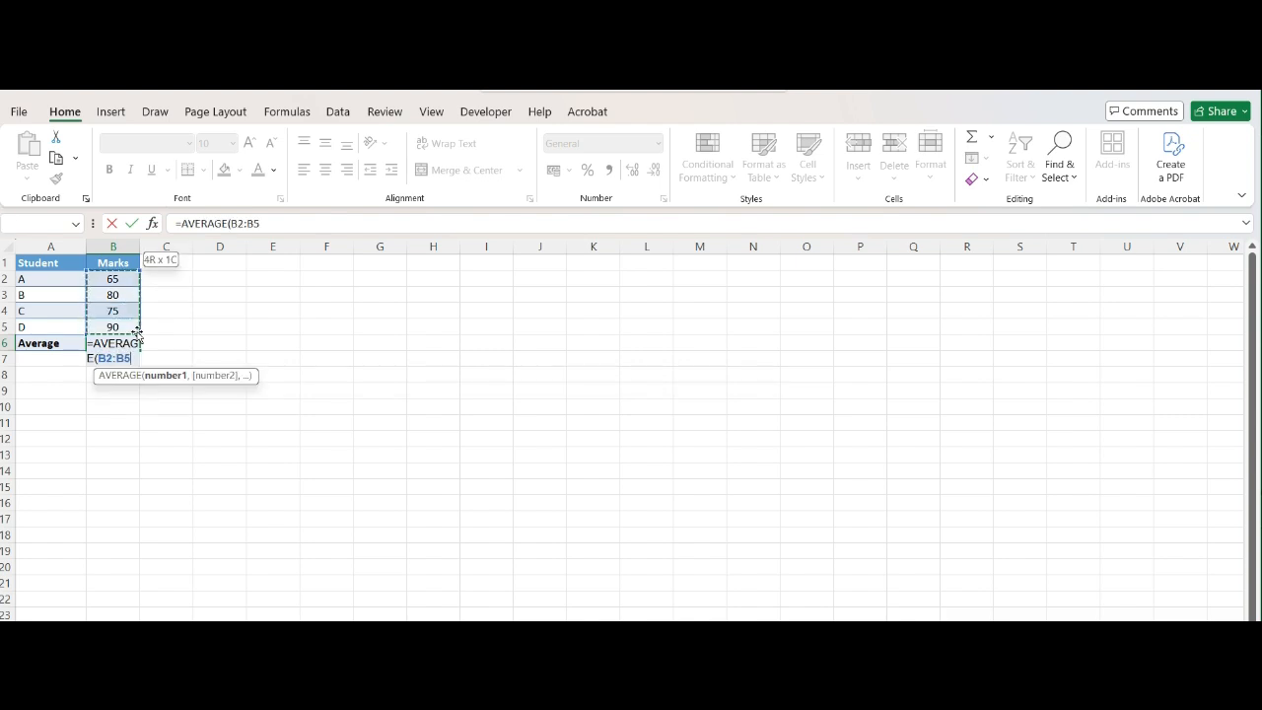
pyautogui.write(')')
pyautogui.press('Return')
pyautogui.press('Up')
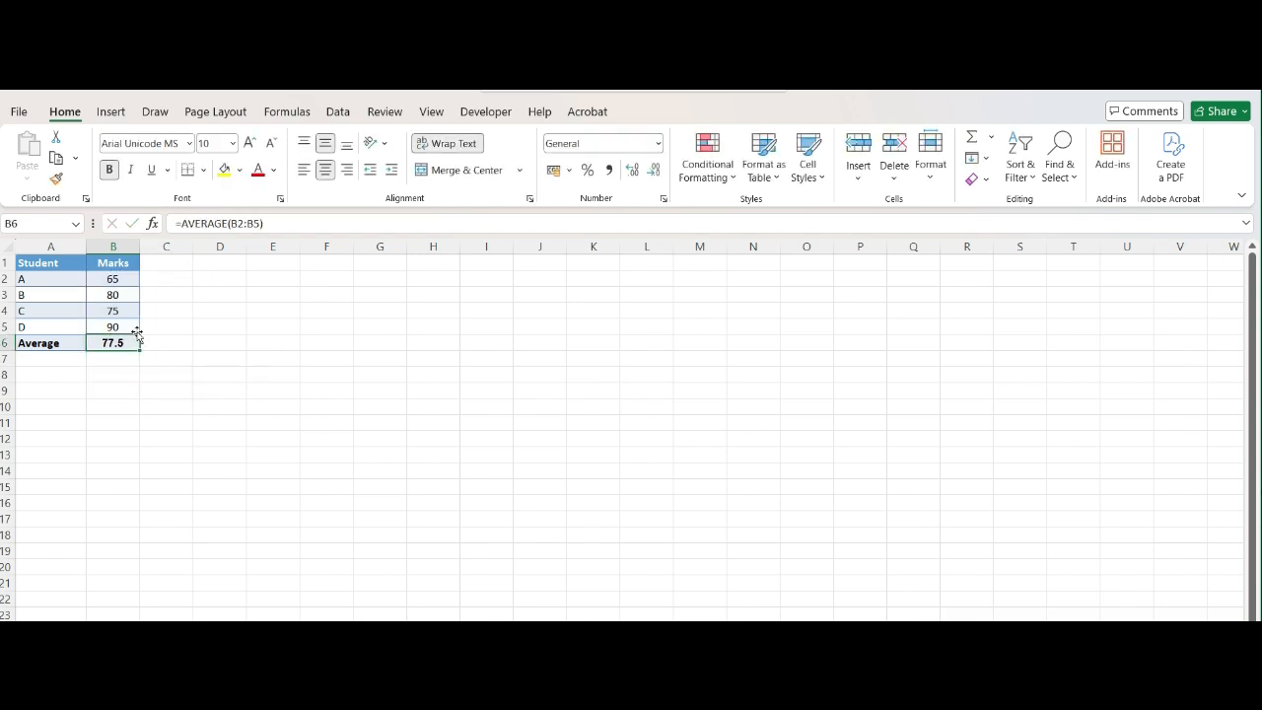
pyautogui.press('Up')
pyautogui.hotkey('shift', 'Up')
pyautogui.hotkey('shift', 'Up')
pyautogui.hotkey('shift', 'Up')
pyautogui.press('Down')
pyautogui.press('Down')
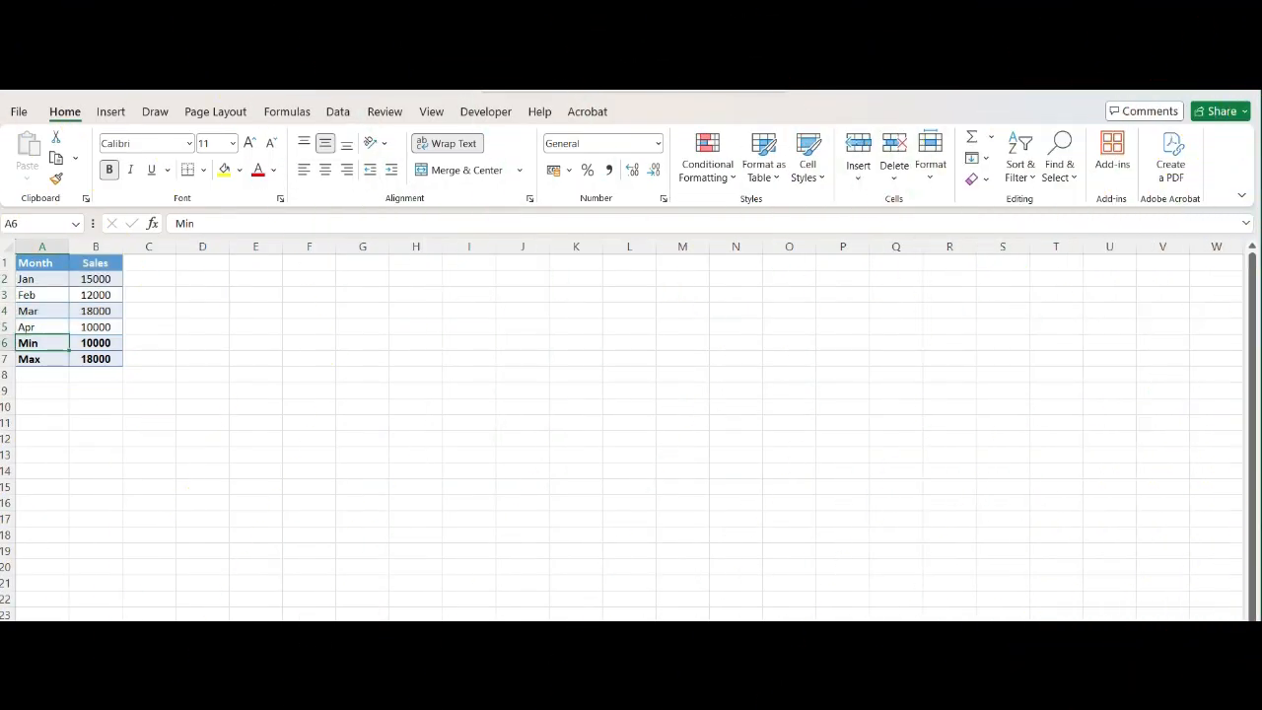
# Step: Clear the Min result in cell B6 of the monthly sales table
pyautogui.press('Right')
pyautogui.hotkey('shift', 'Down')
pyautogui.hotkey('shift', 'Up')
pyautogui.press('Delete')
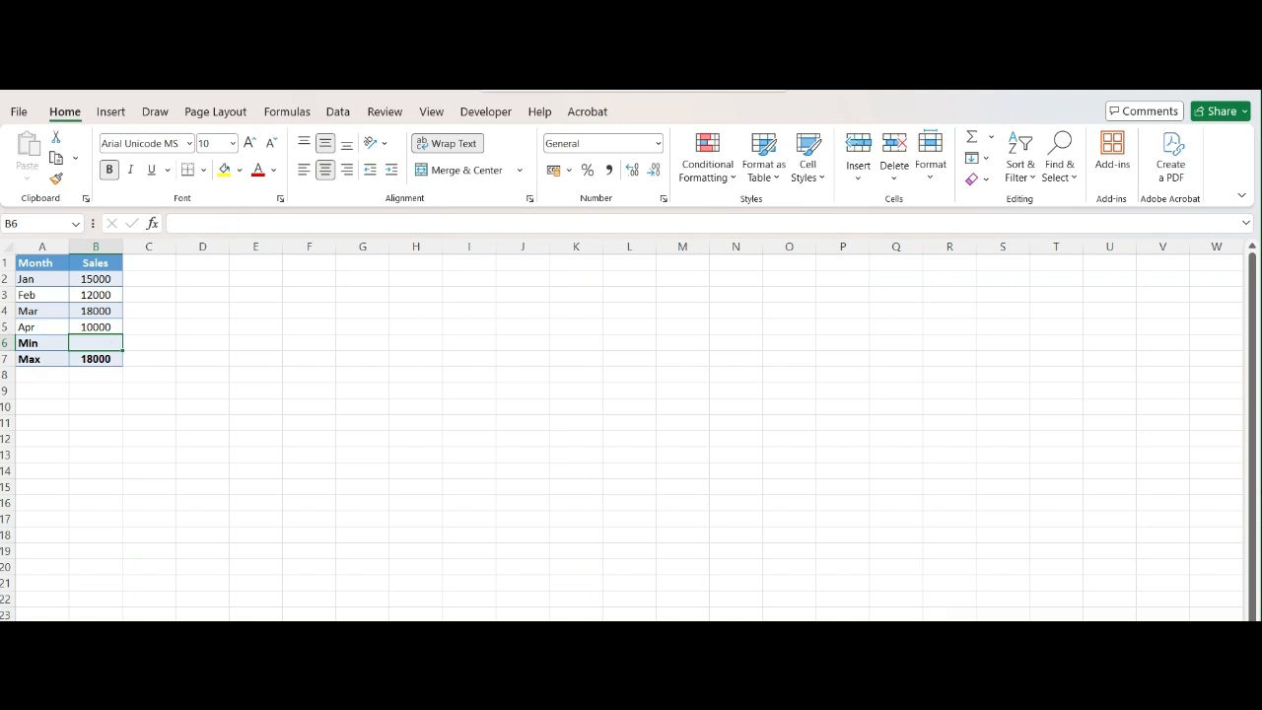
# Step: Select the January to April sales figures in B2:B5
pyautogui.press('Up')
pyautogui.hotkey('shift', 'Up')
pyautogui.hotkey('shift', 'Up')
pyautogui.hotkey('shift', 'Up')
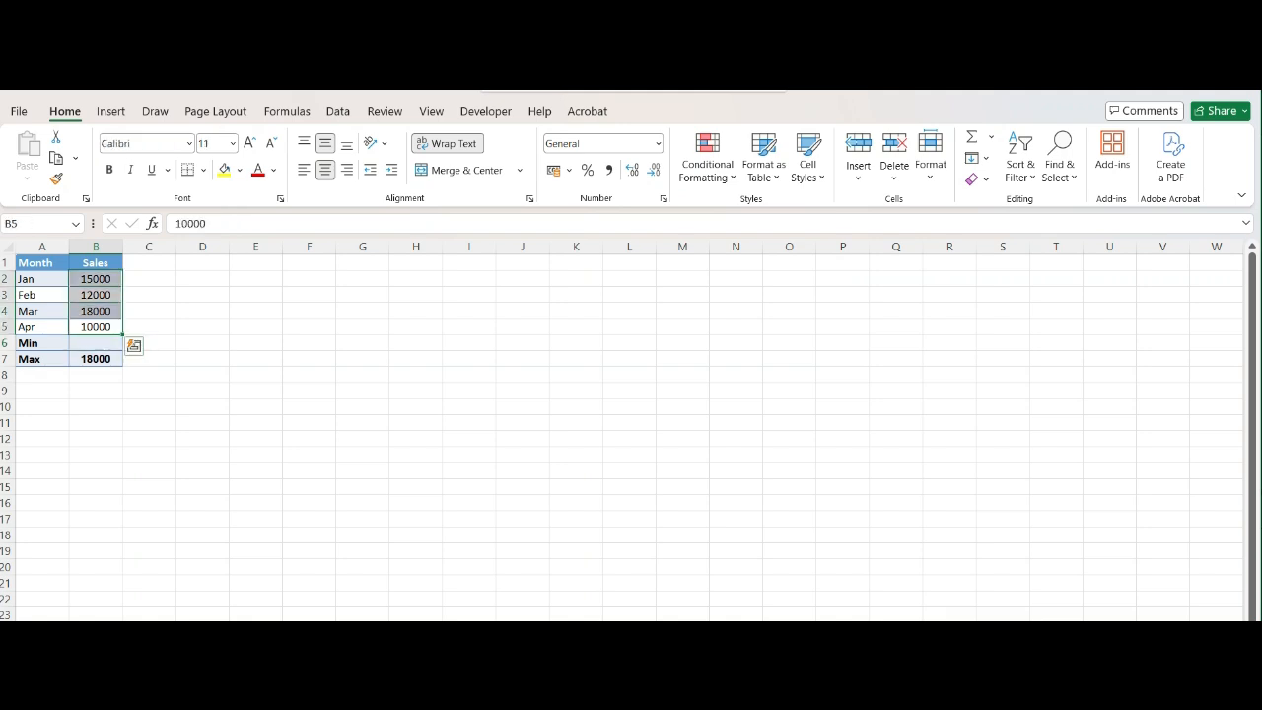
# Step: Calculate the lowest monthly sales figure in B6 with =MIN(B2:B5)
pyautogui.press('Down')
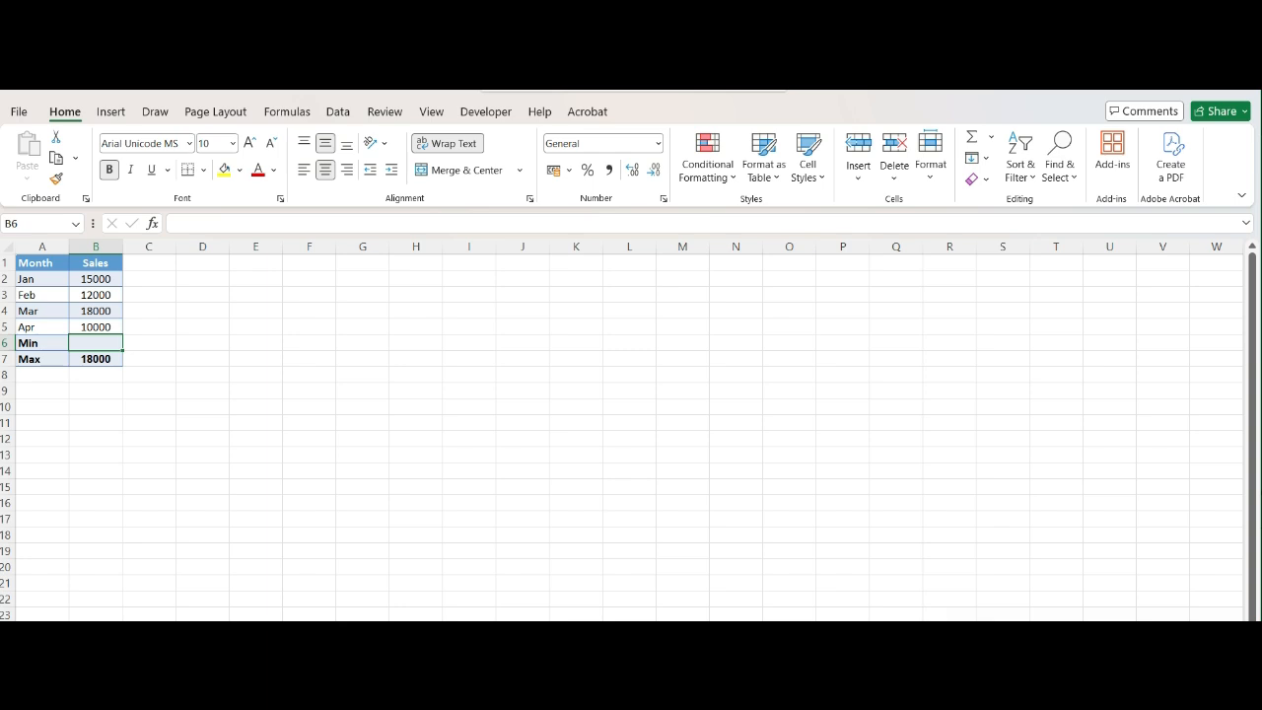
pyautogui.write('=min')
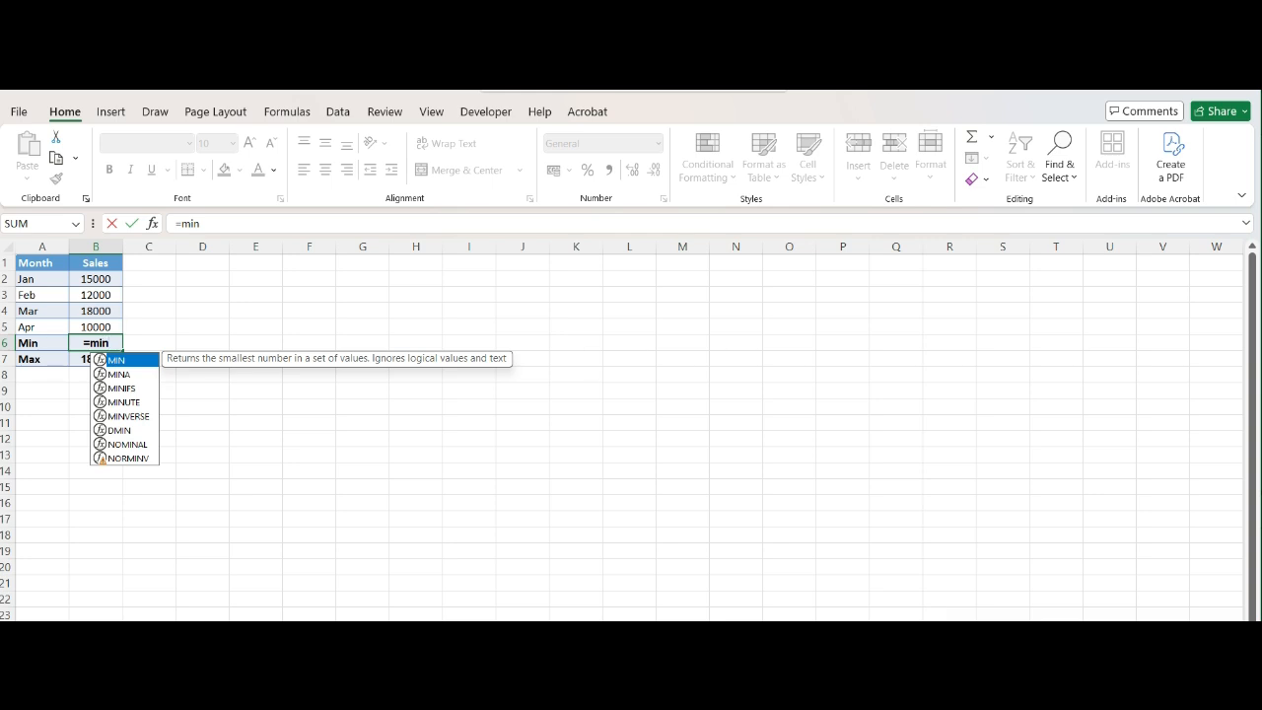
pyautogui.press('Tab')
pyautogui.press('Up')
pyautogui.hotkey('shift', 'Up')
pyautogui.hotkey('shift', 'Up')
pyautogui.hotkey('shift', 'Up')
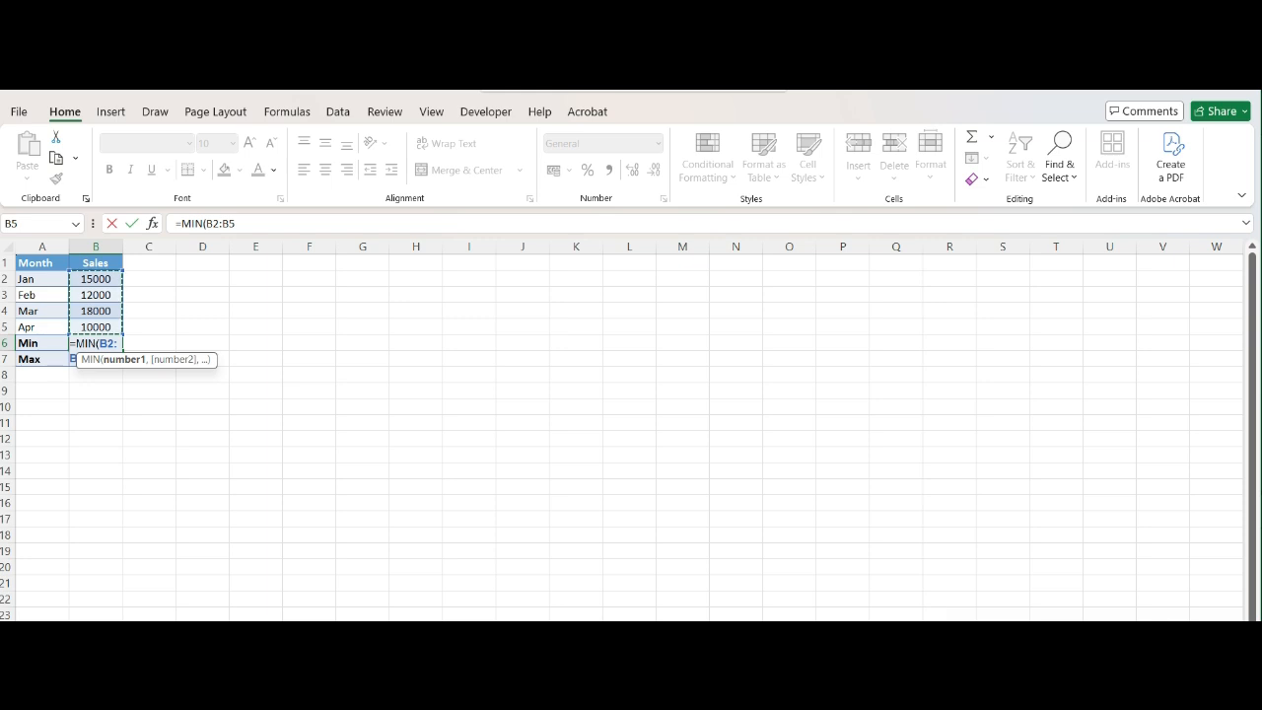
pyautogui.press('Return')
pyautogui.press('Up')
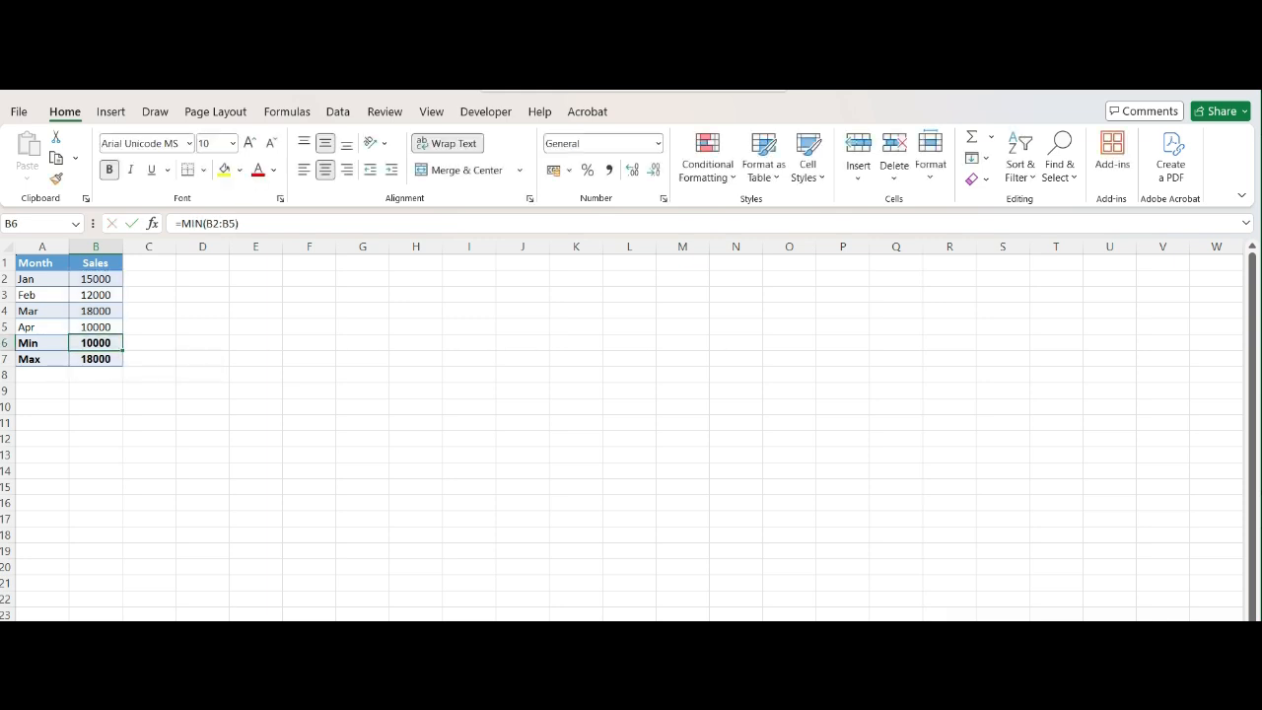
# Step: Clear the Max result in B7 and recalculate the highest monthly sales figure with =MAX(B2:B5)
pyautogui.press('Down')
pyautogui.press('Delete')
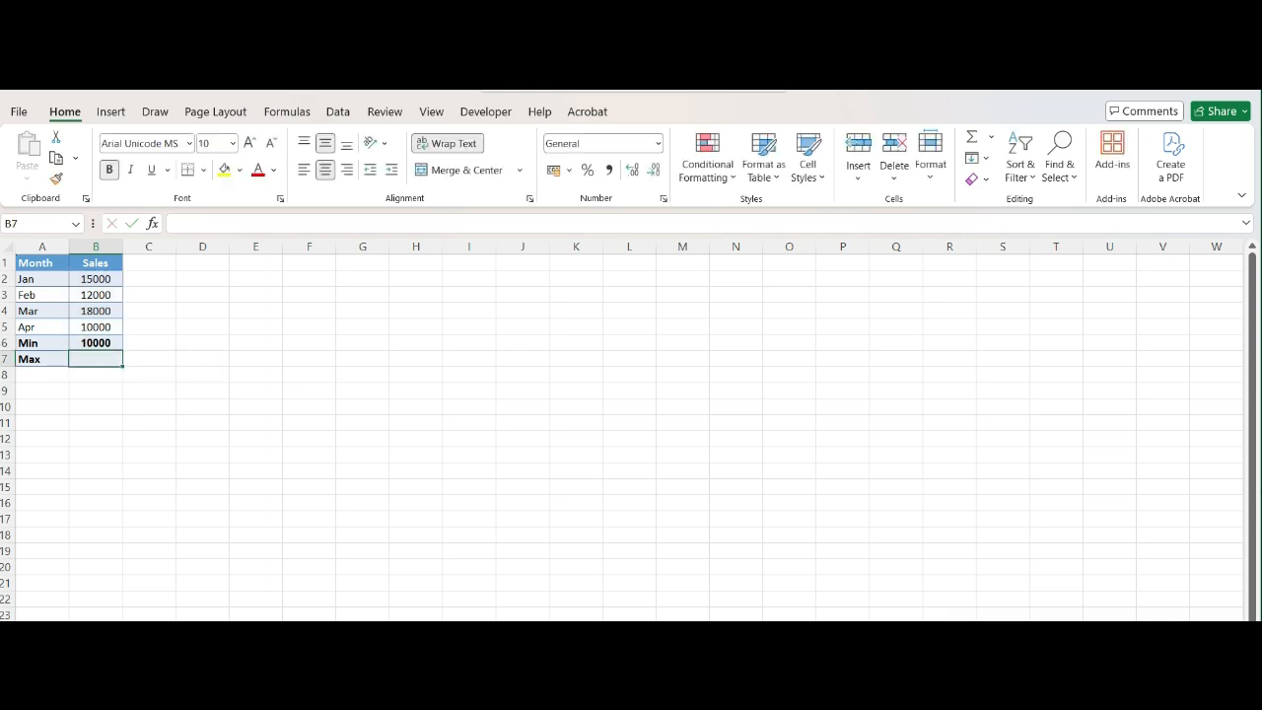
pyautogui.write('=ma')
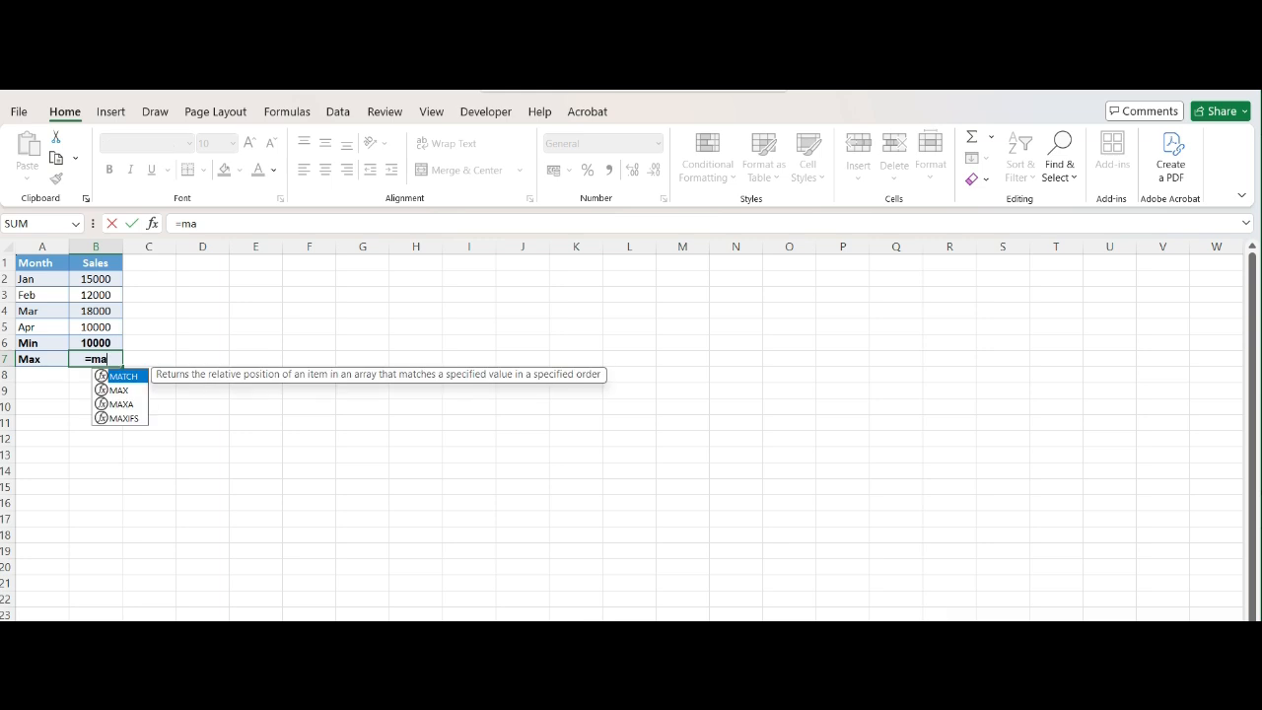
pyautogui.press('Down')
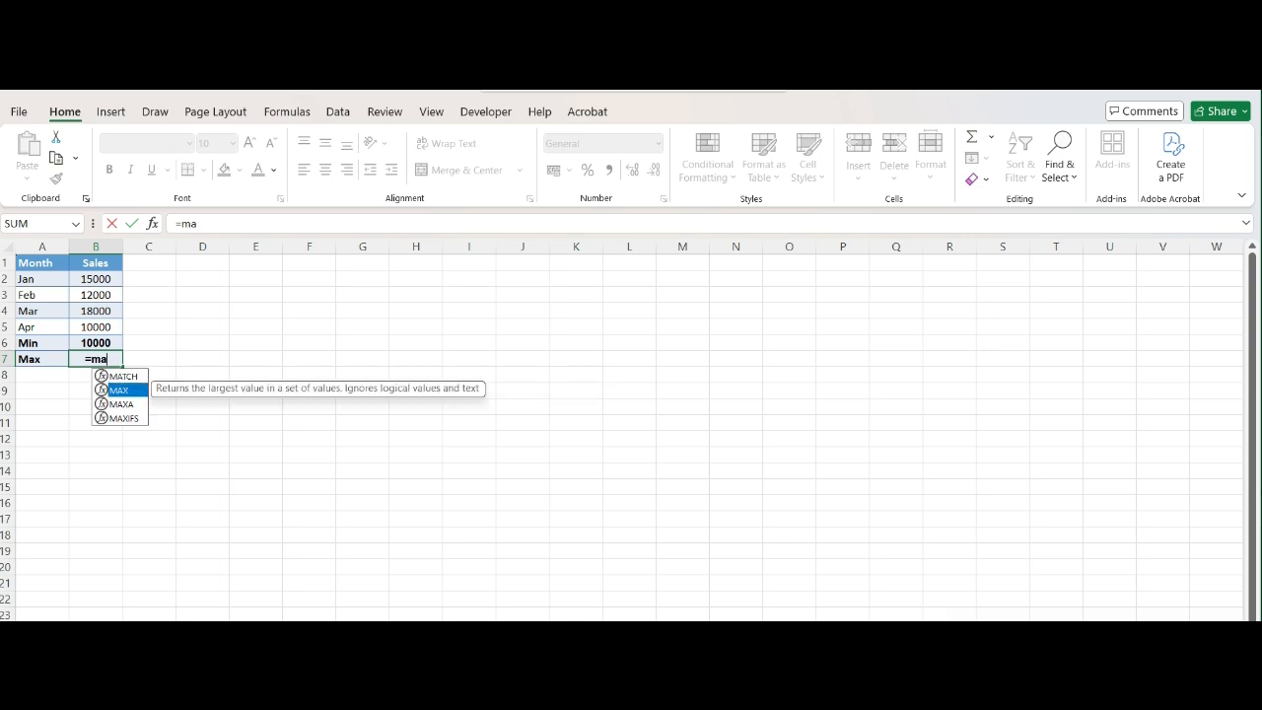
pyautogui.press('Tab')
pyautogui.press('Up')
pyautogui.press('Up')
pyautogui.hotkey('shift', 'Up')
pyautogui.hotkey('shift', 'Up')
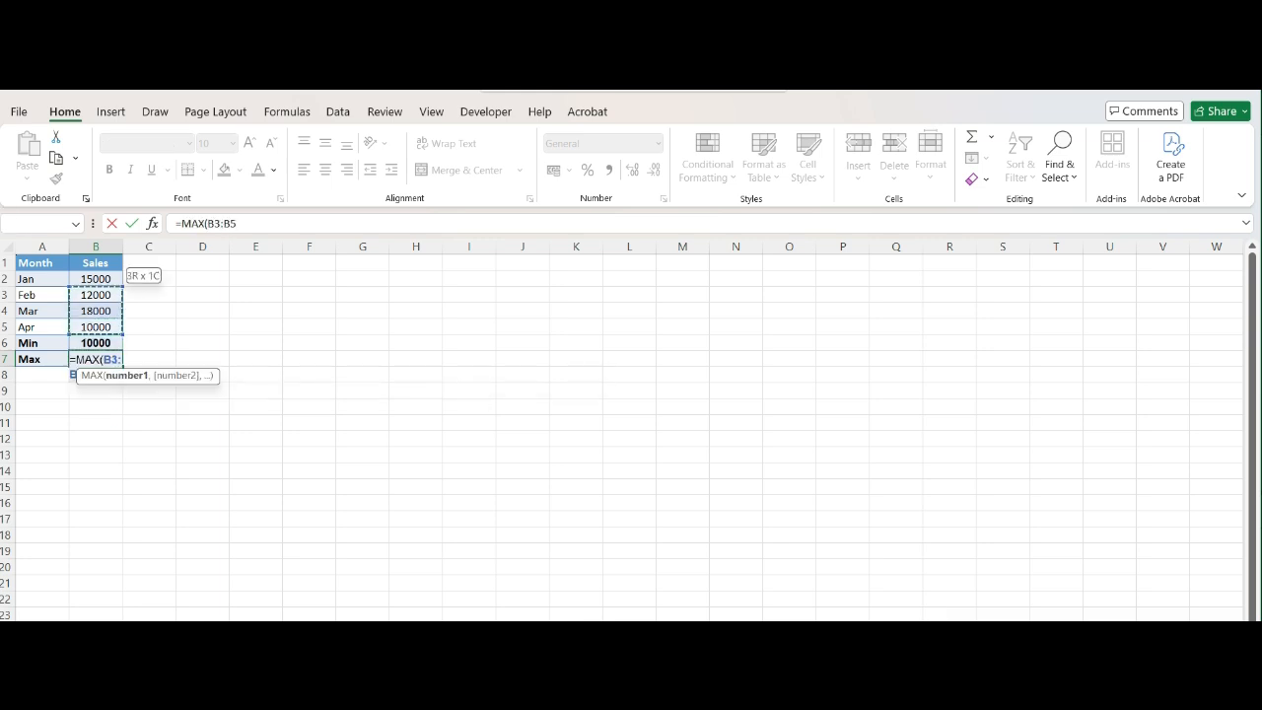
pyautogui.hotkey('shift', 'Up')
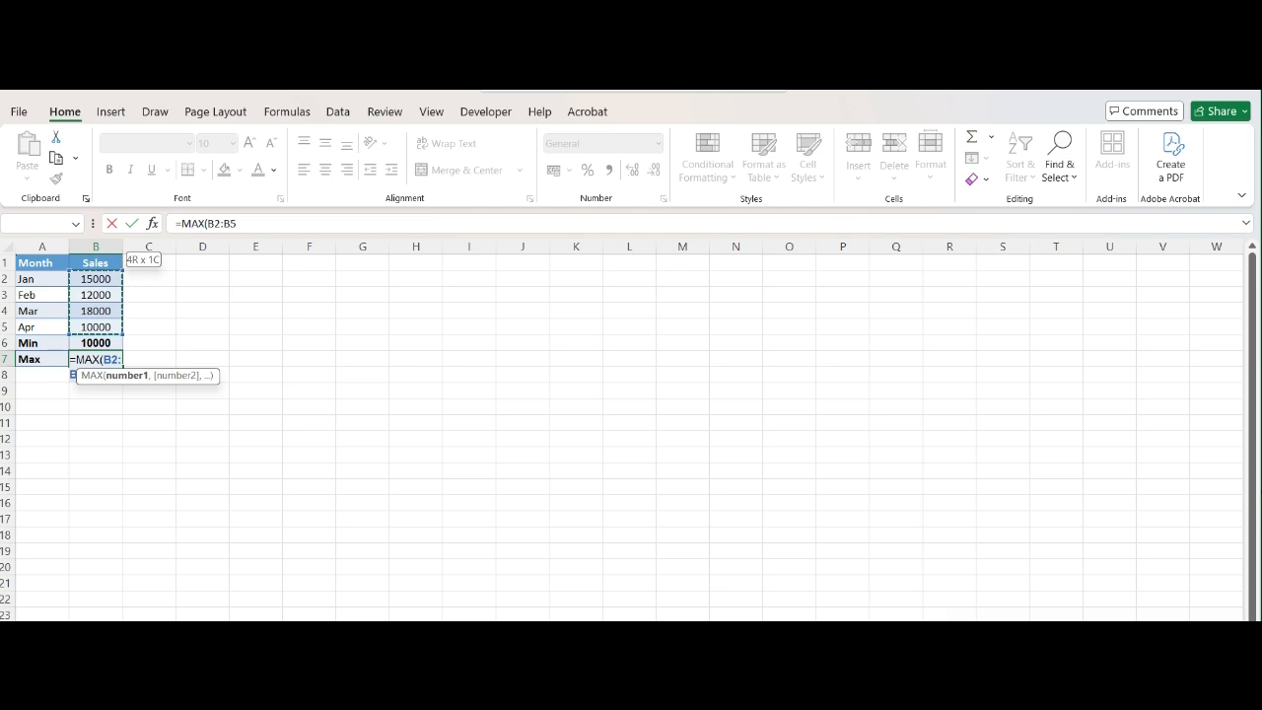
pyautogui.press('Return')
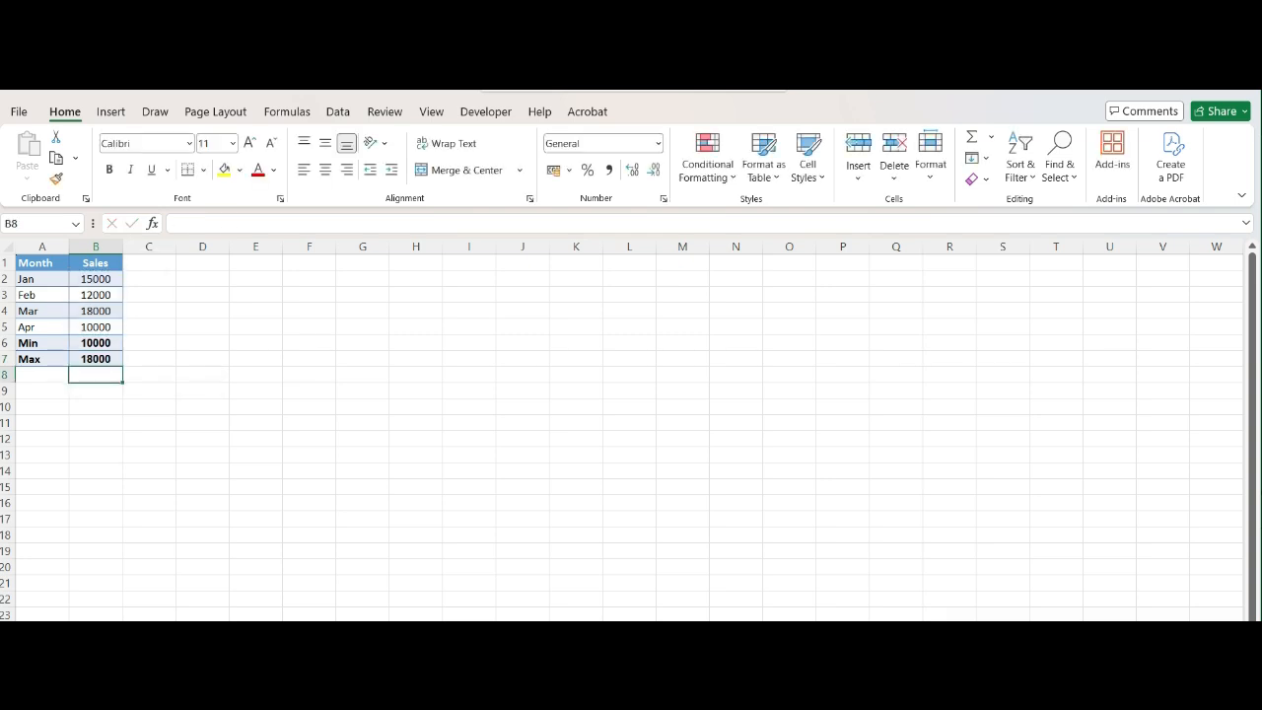
pyautogui.press('Up')
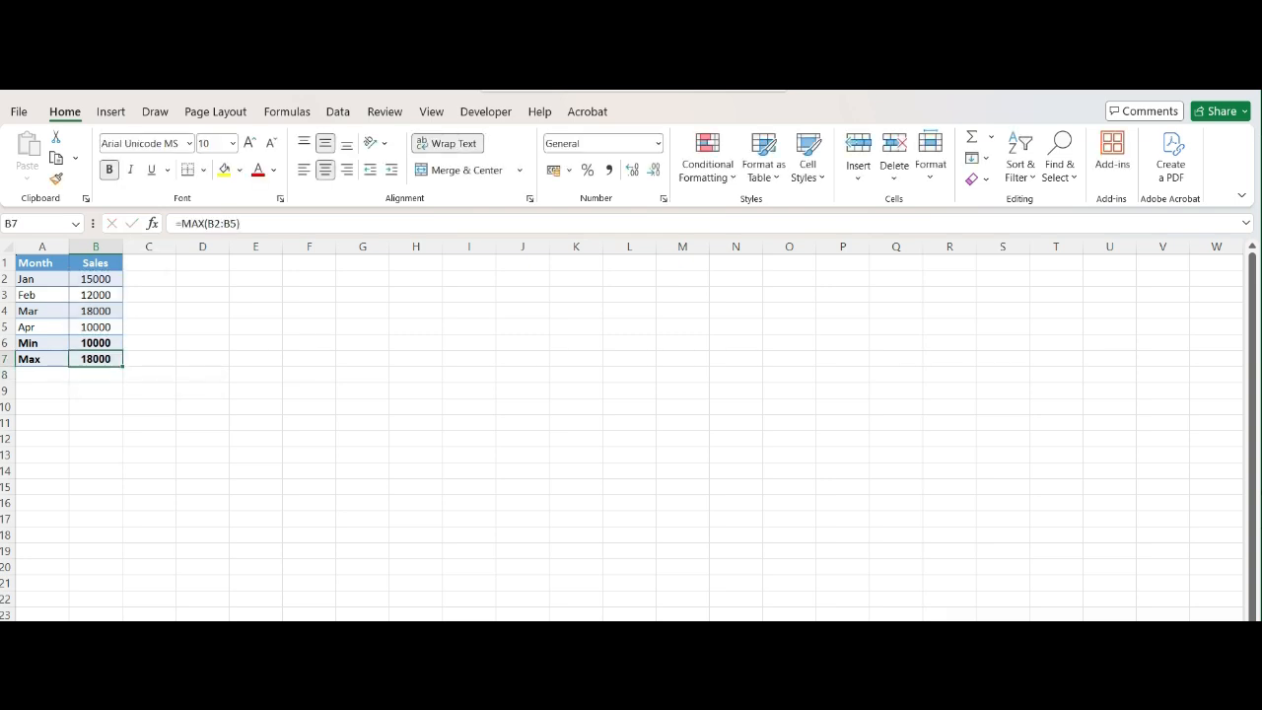
# Step: Compare the Min and Max formulas in B6 and B7 with the monthly sales figures above them
pyautogui.click(104, 344)
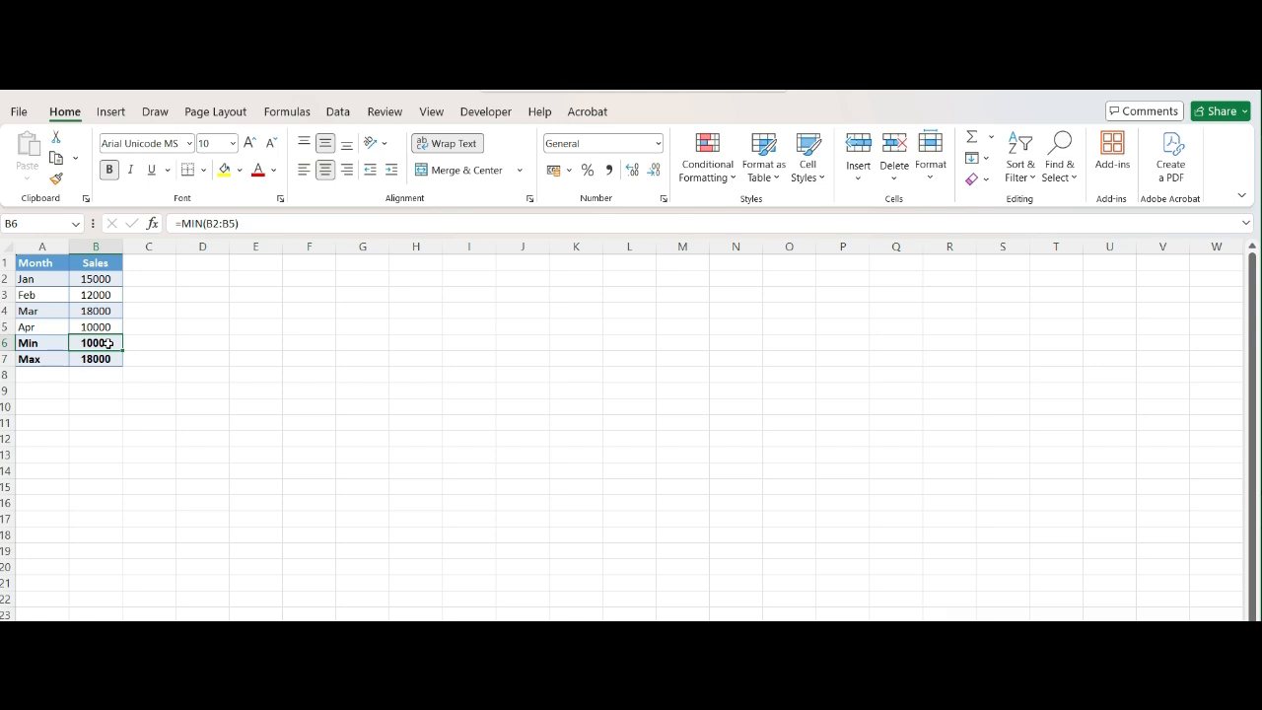
pyautogui.press('Up')
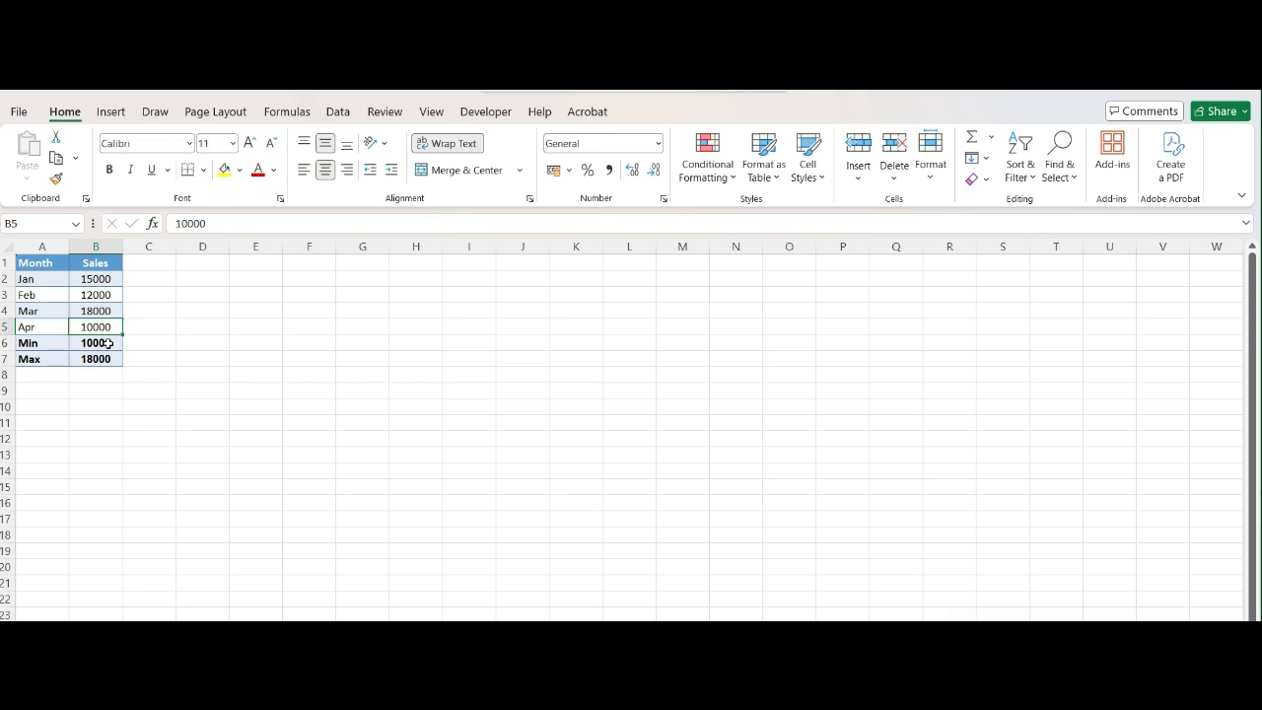
pyautogui.press('Down')
pyautogui.press('Down')
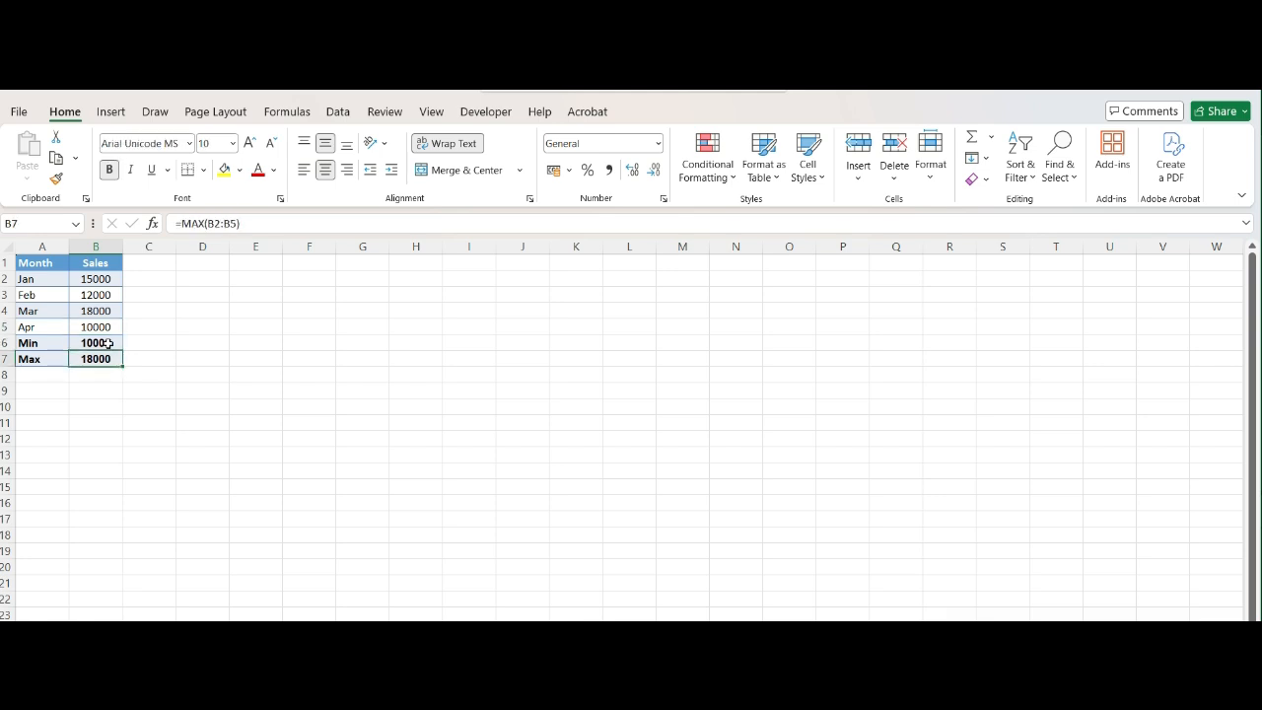
pyautogui.press('Up')
pyautogui.press('Up')
pyautogui.press('Up')
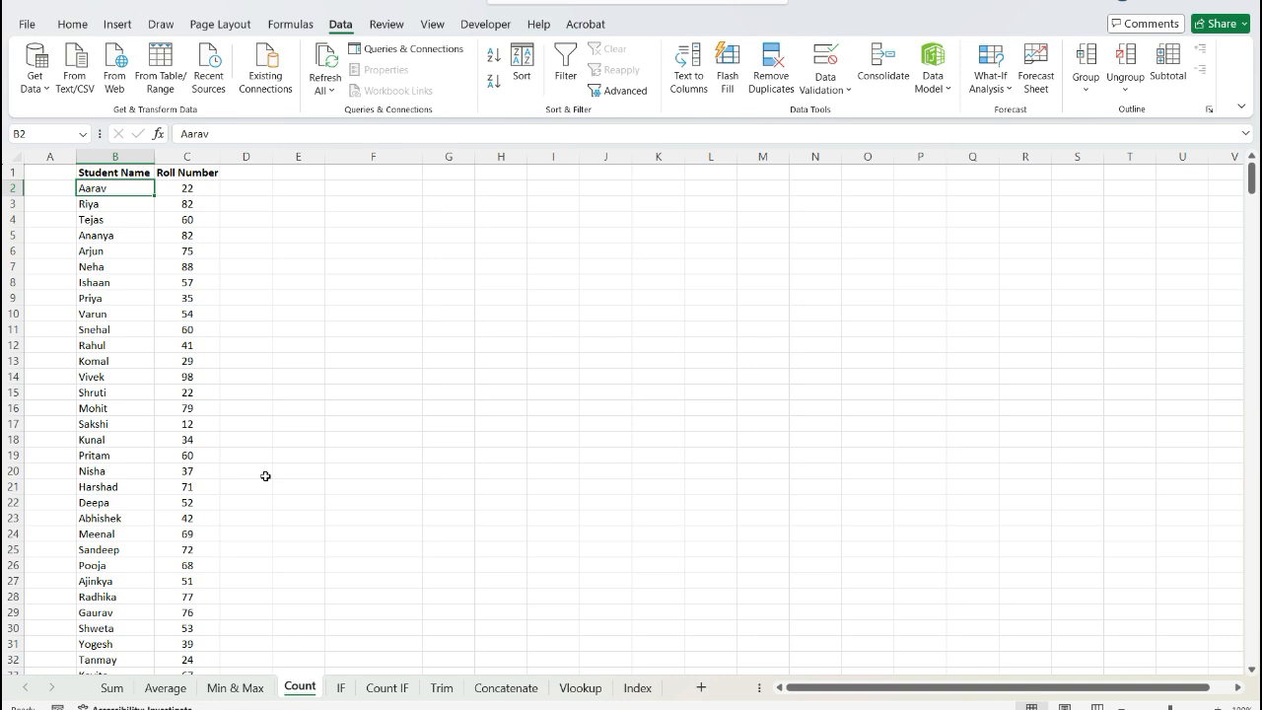
# Step: Count the students' roll numbers on the Count sheet by entering =COUNT(C2:C101) in D2
pyautogui.press('Right')
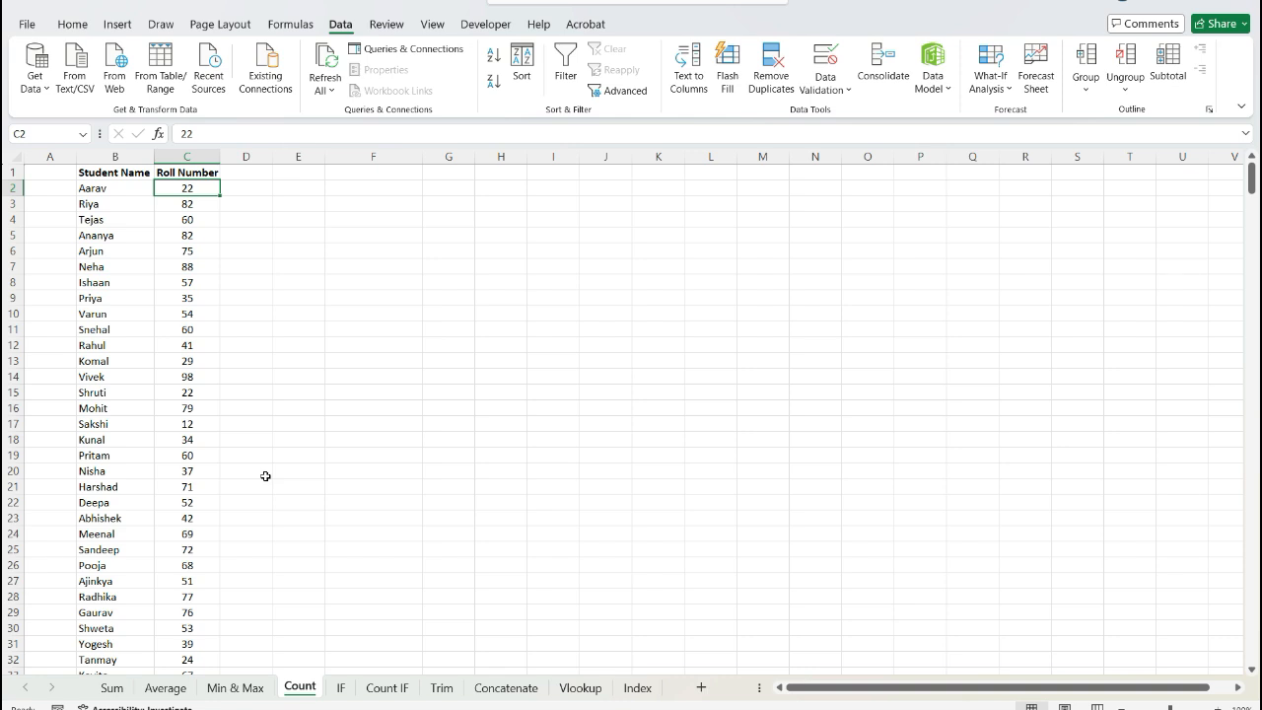
pyautogui.press('Right')
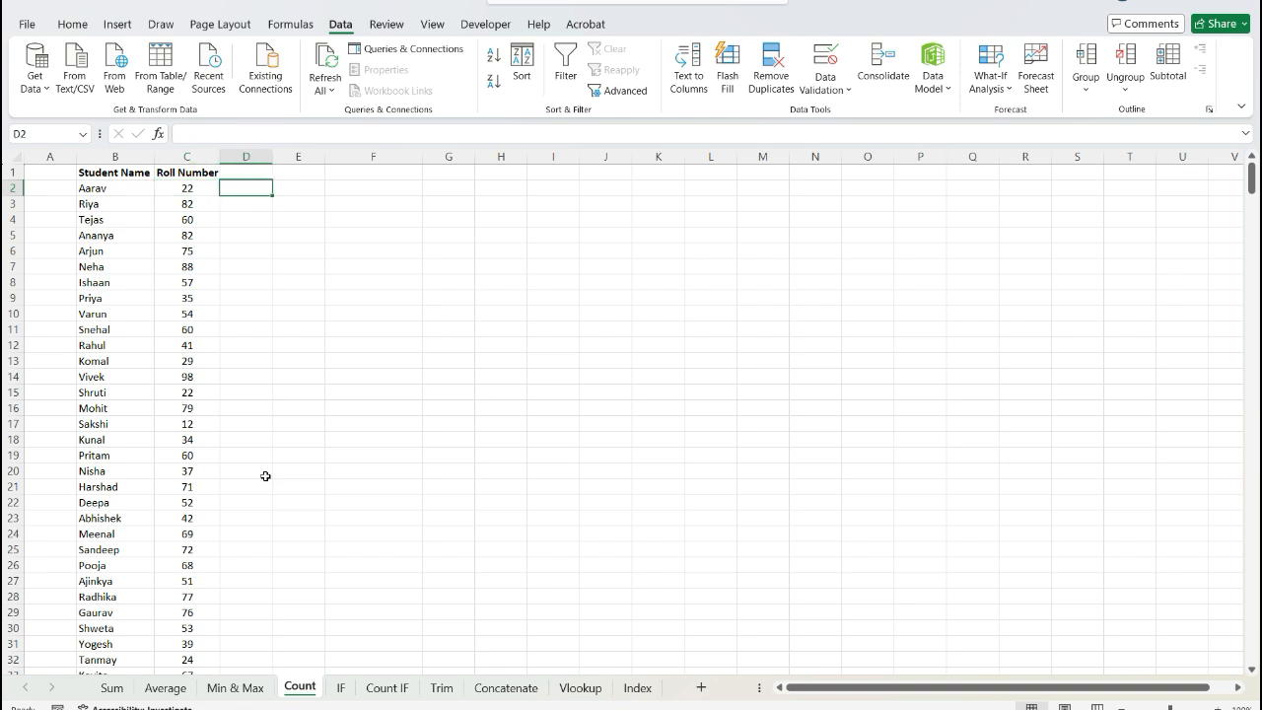
pyautogui.write('=')
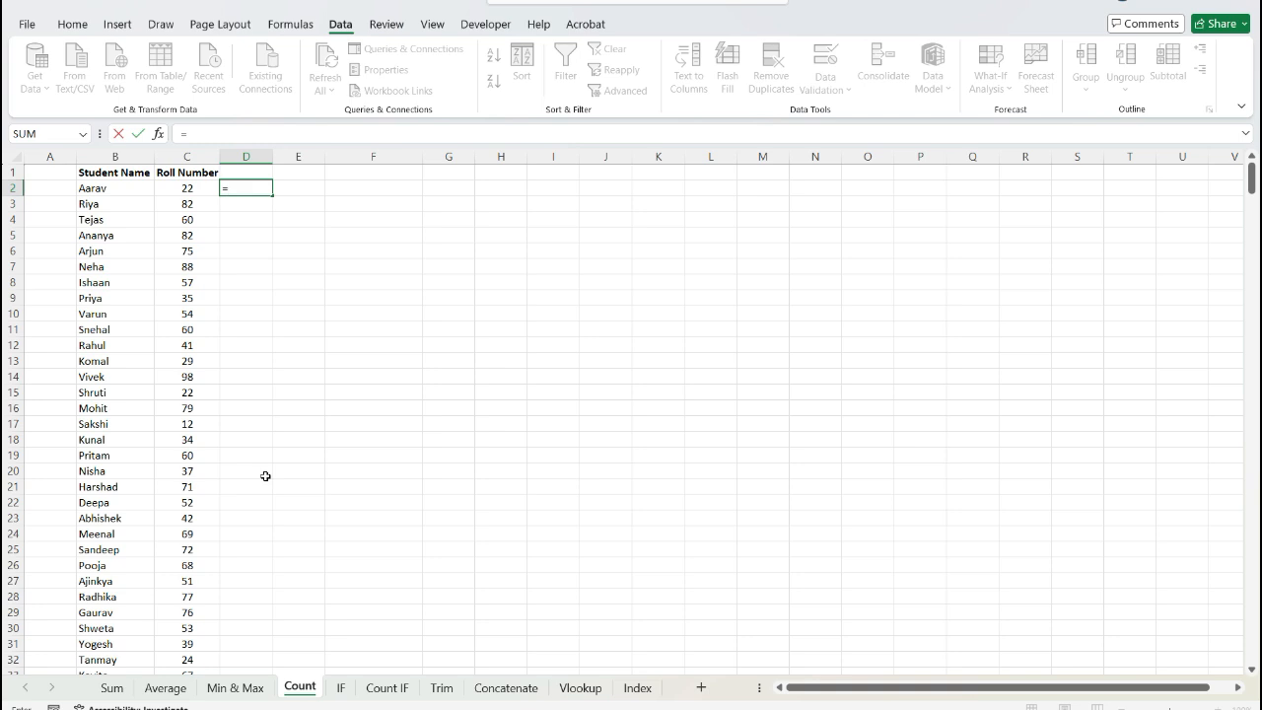
pyautogui.write('cou')
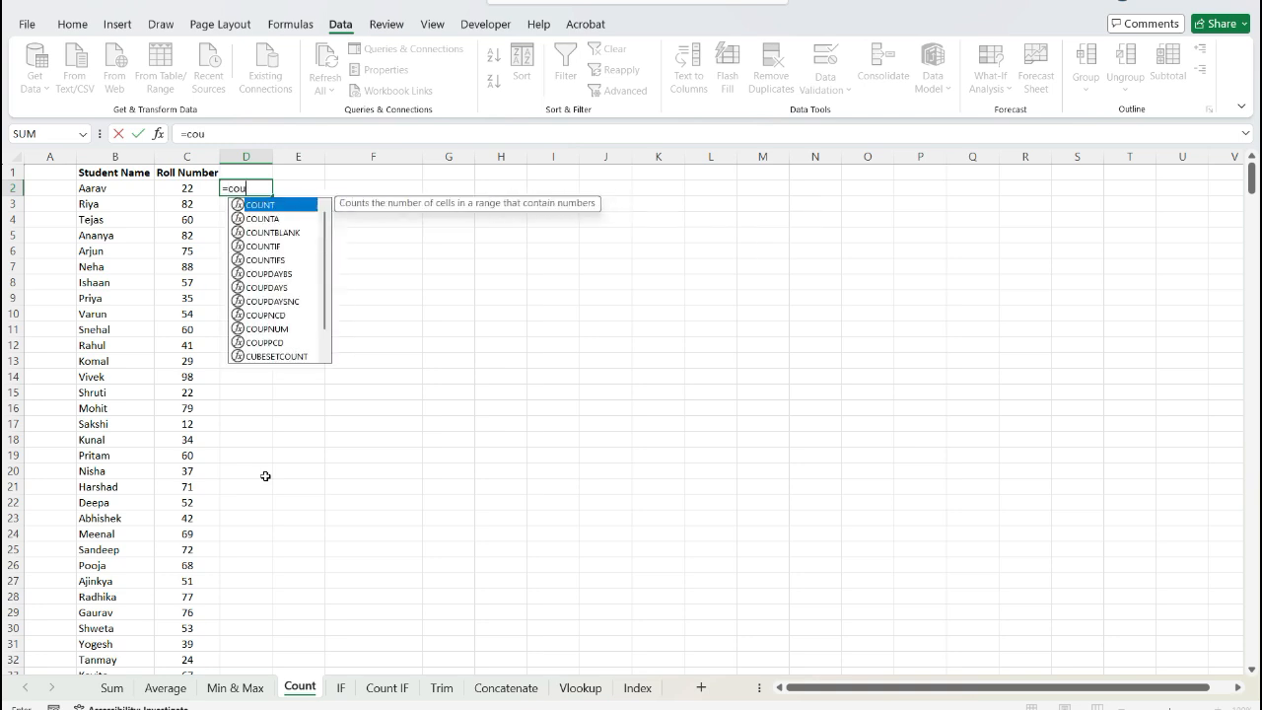
pyautogui.press('Tab')
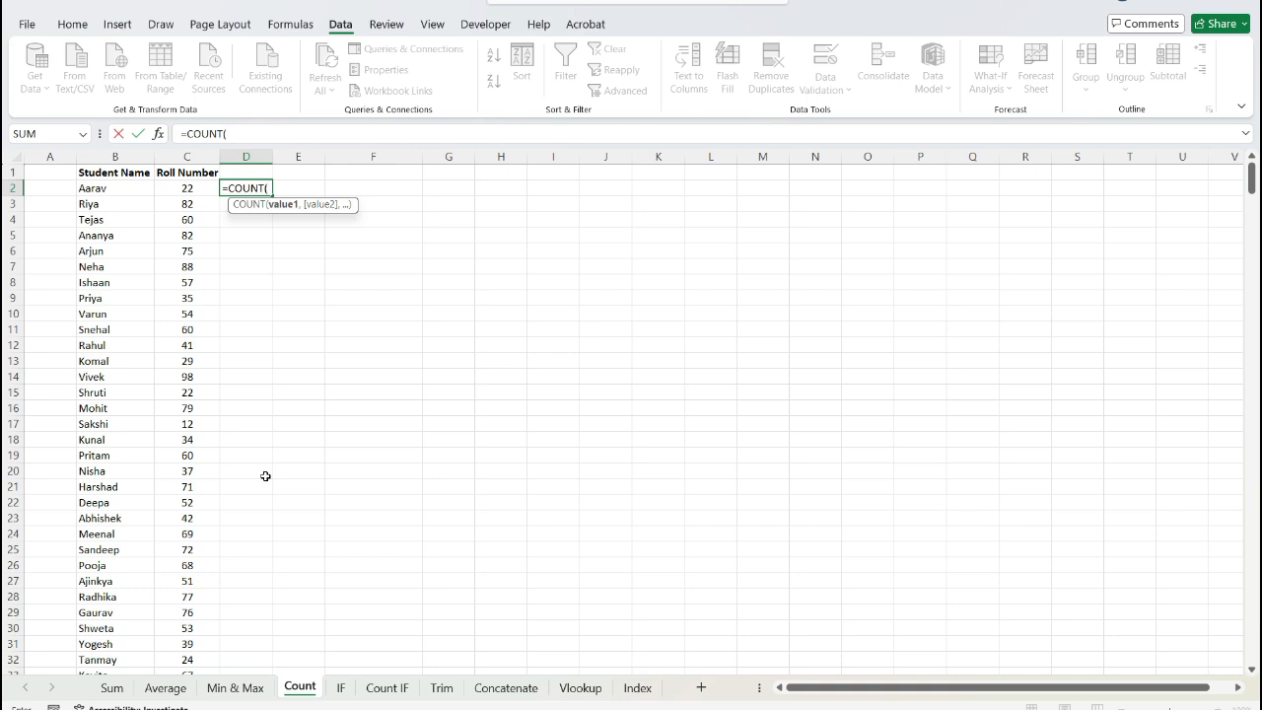
pyautogui.press('Left')
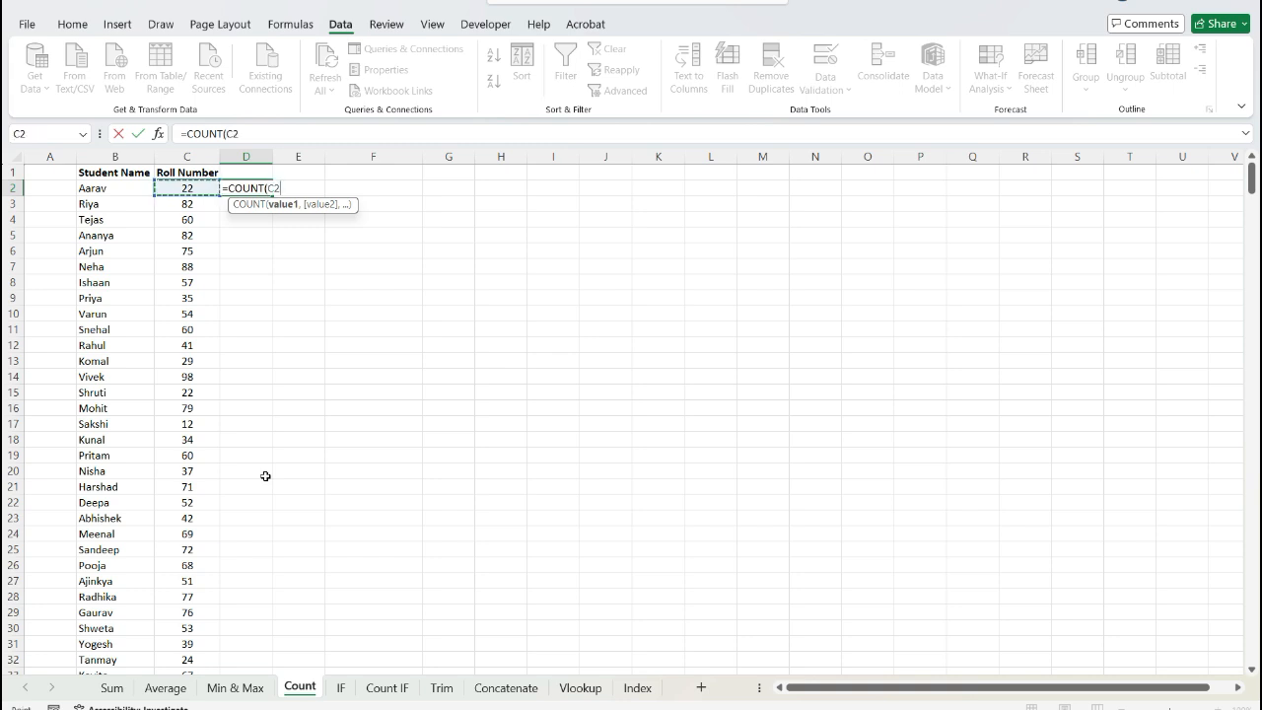
pyautogui.hotkey('ctrl', 'shift', 'Down')
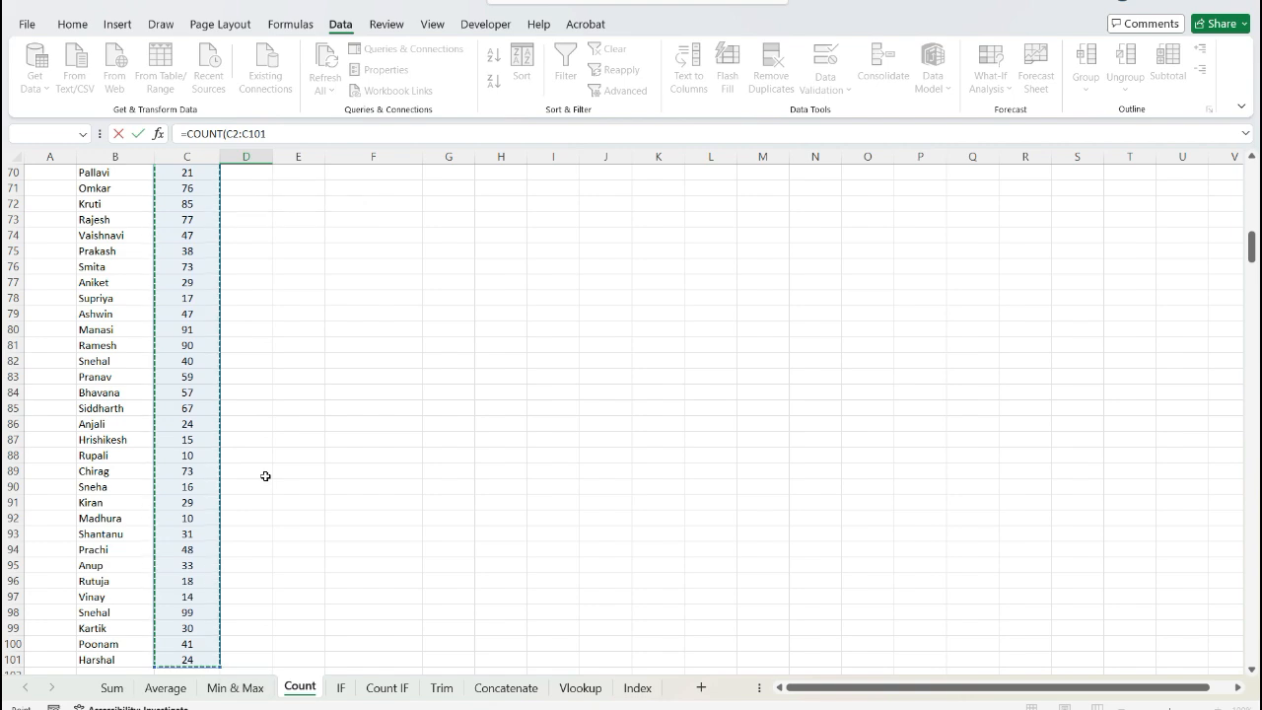
pyautogui.press('Return')
pyautogui.press('Up')
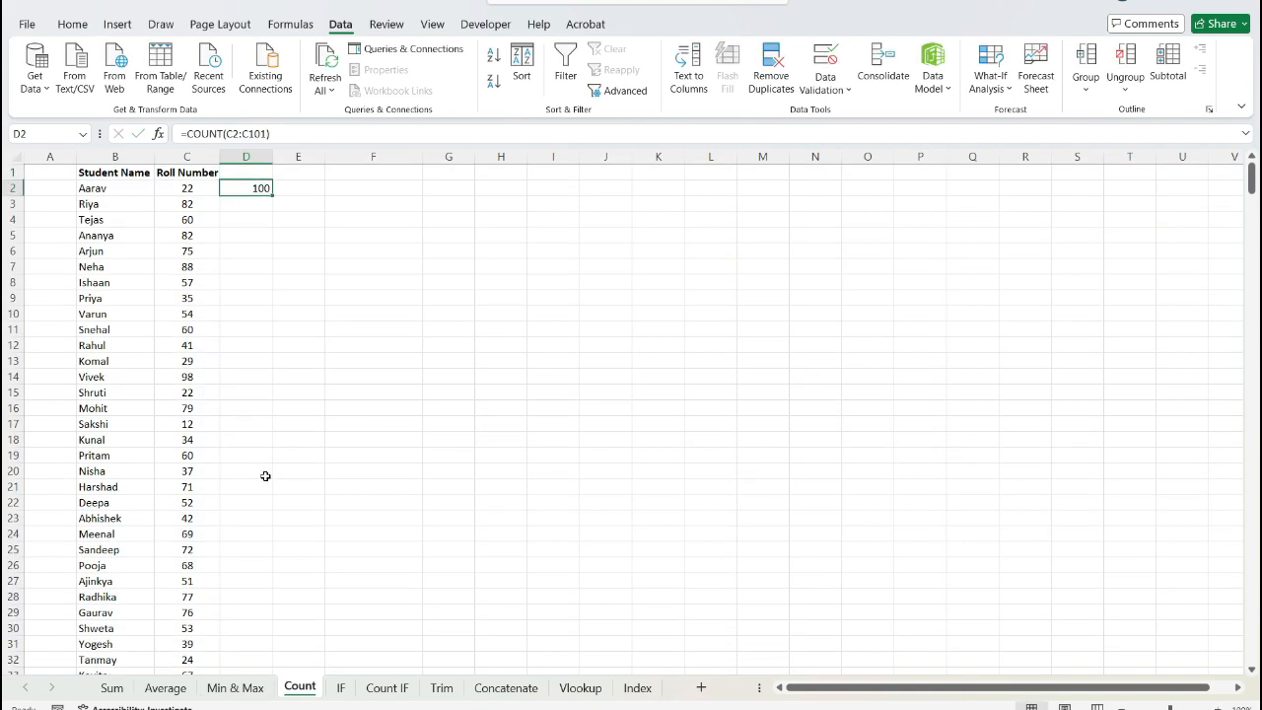
pyautogui.press('Left')
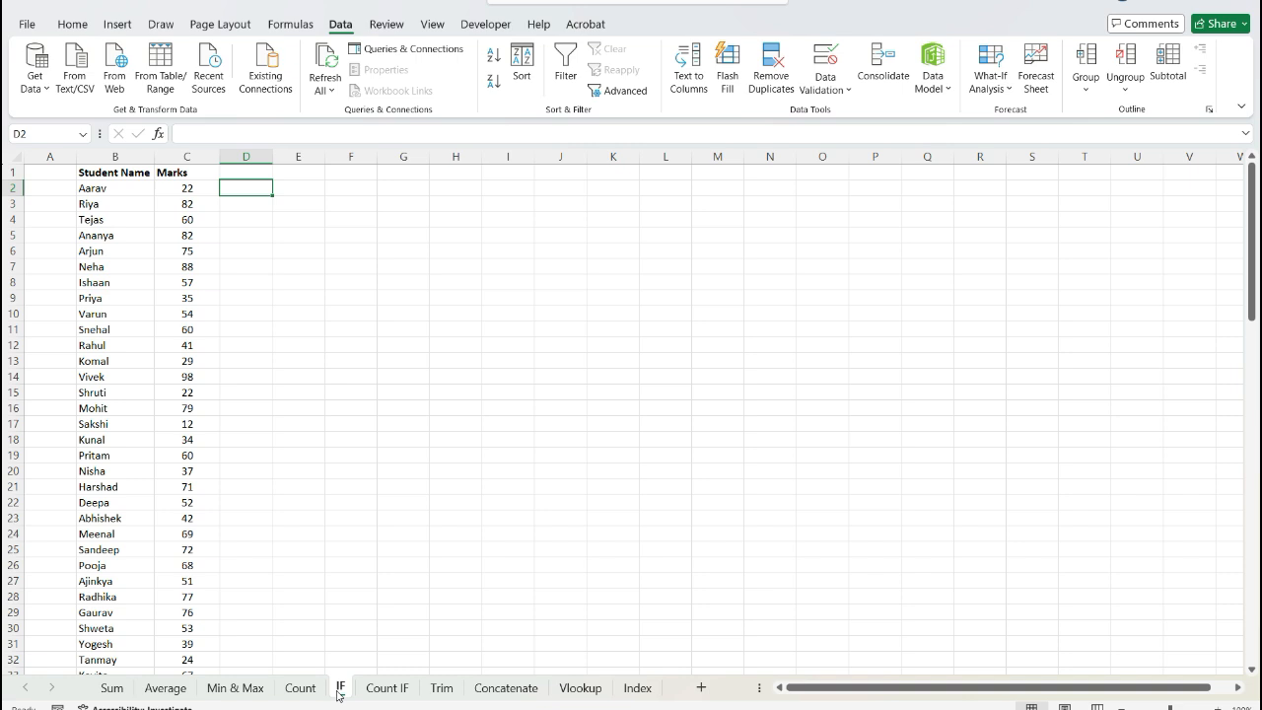
# Step: Grade the first student's marks on the IF sheet by entering =IF(C2>35,"Pass","Fail") in D2, and check the result against C2
pyautogui.write('=')
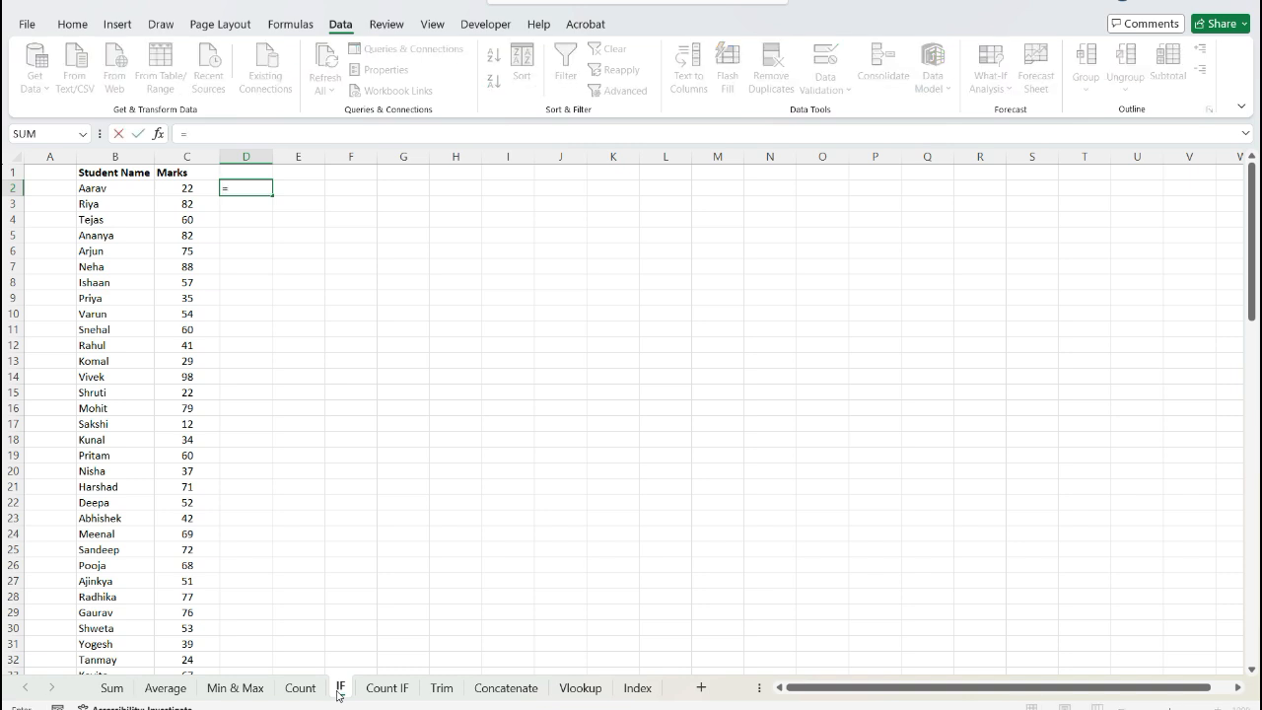
pyautogui.write('if')
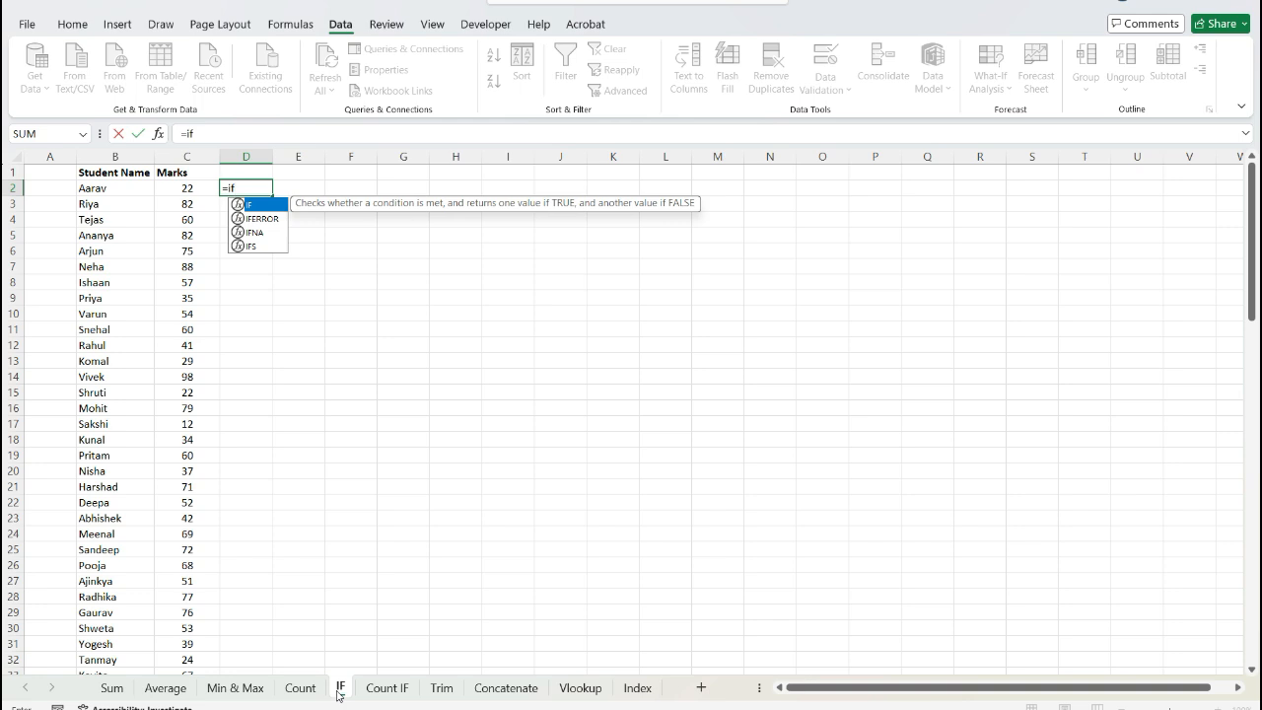
pyautogui.press('Tab')
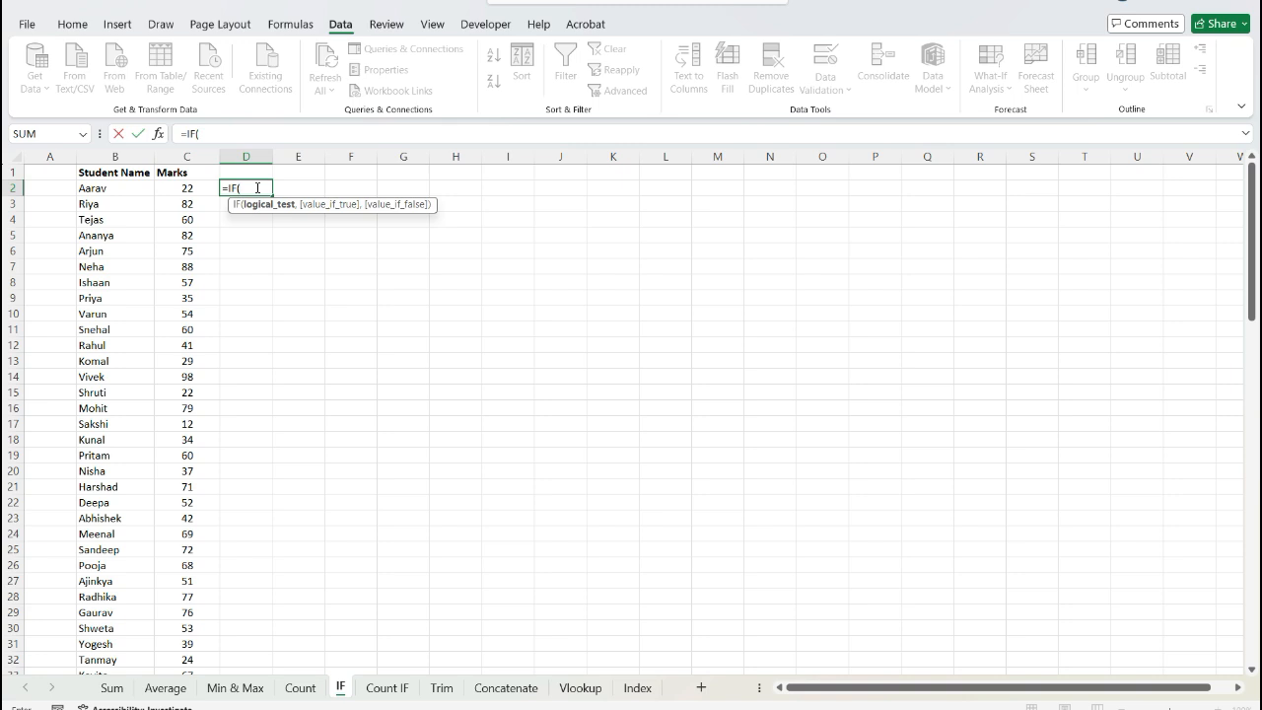
pyautogui.press('Left')
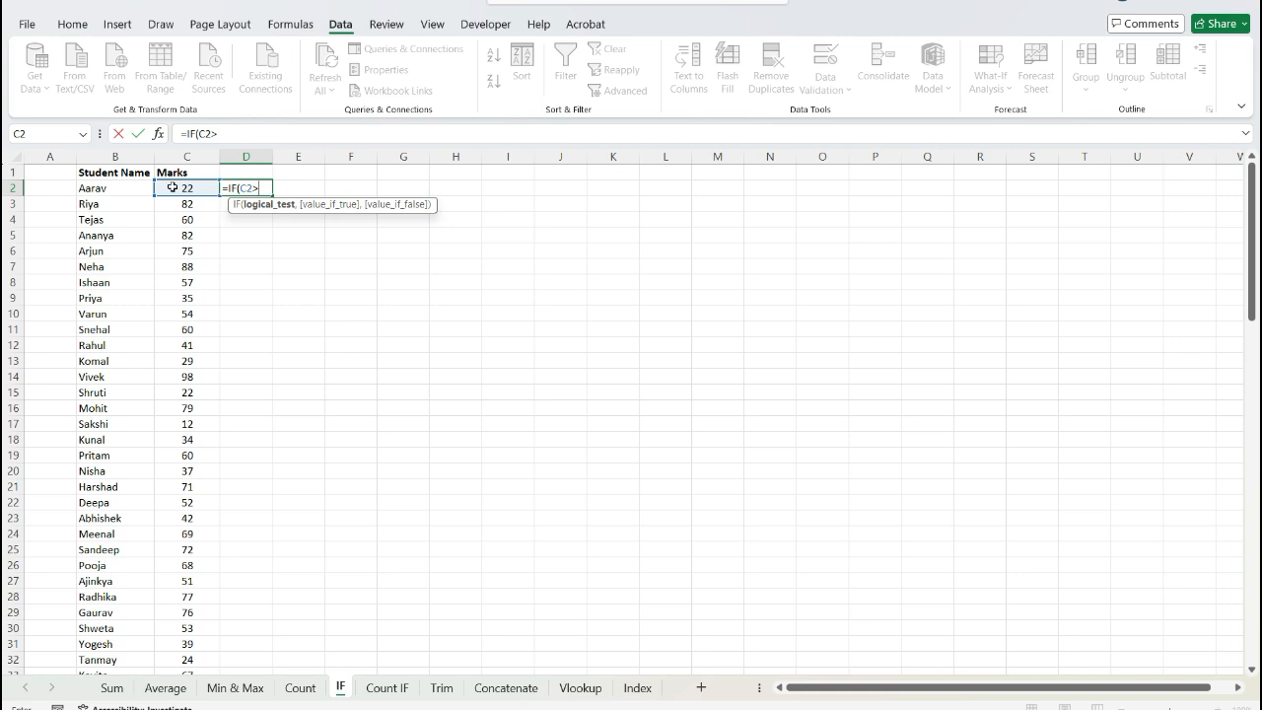
pyautogui.write('>35,')
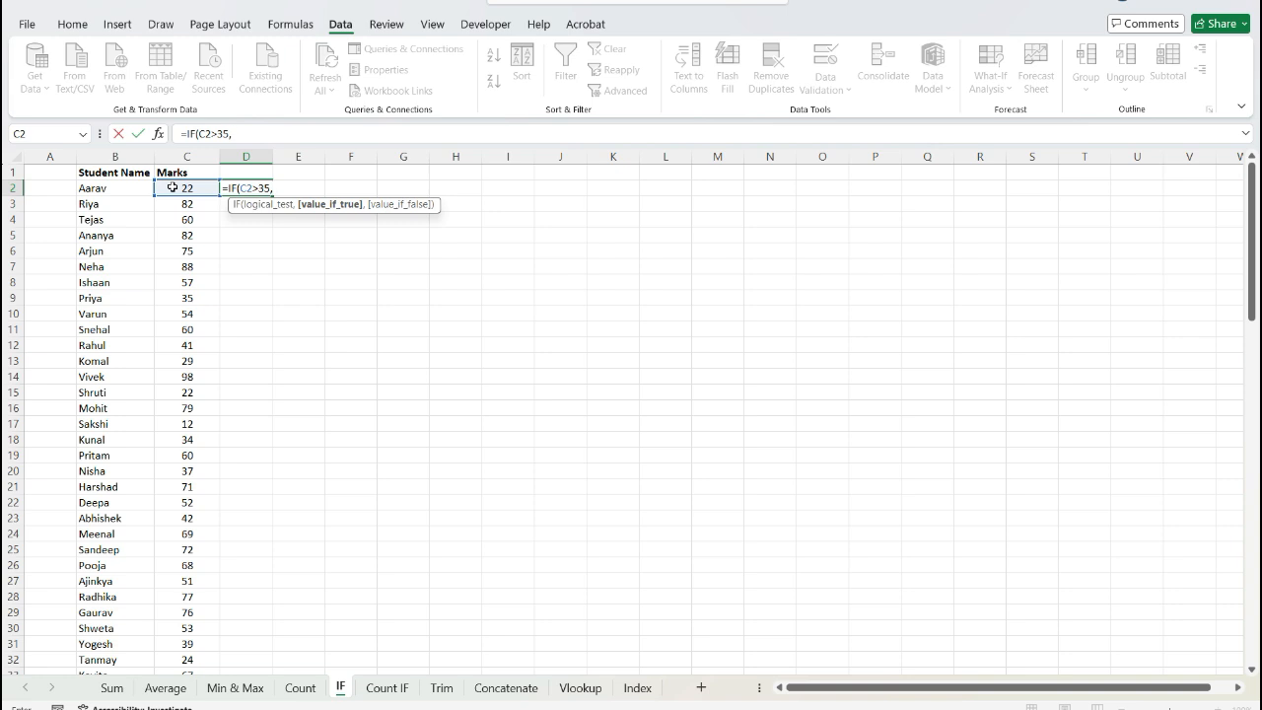
pyautogui.write('"Pass",')
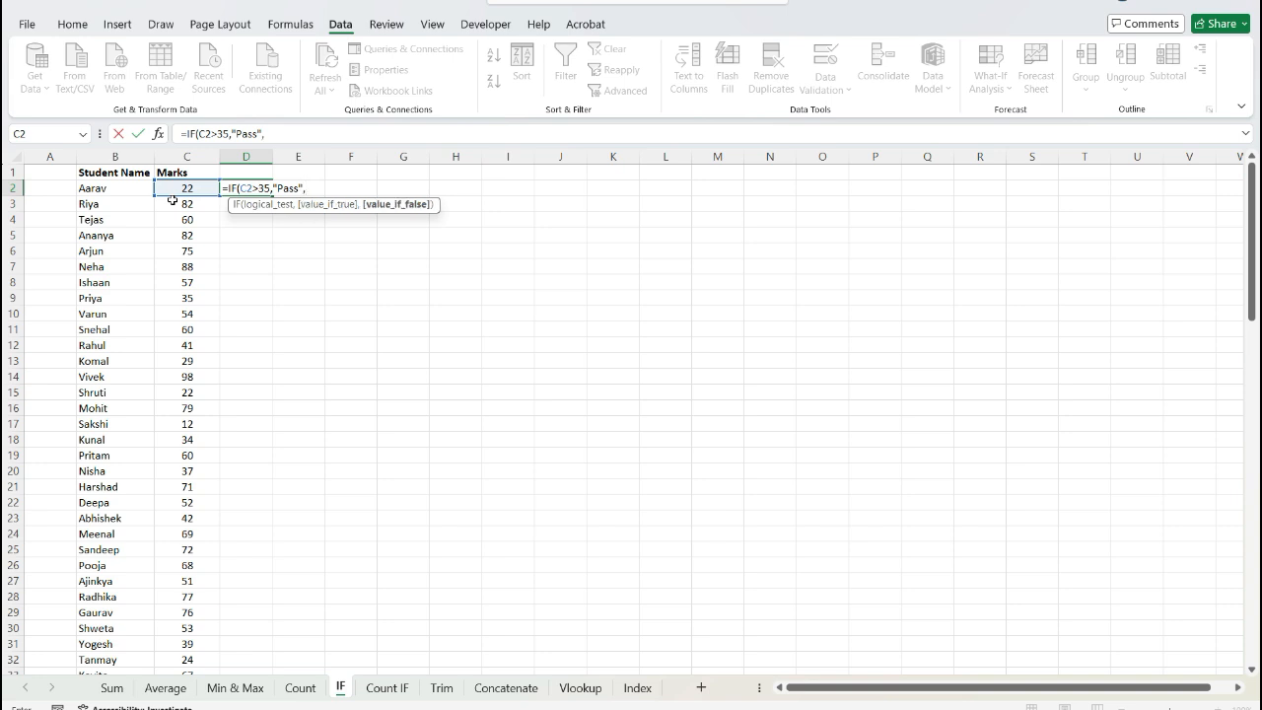
pyautogui.write('"Fail")')
pyautogui.press('Return')
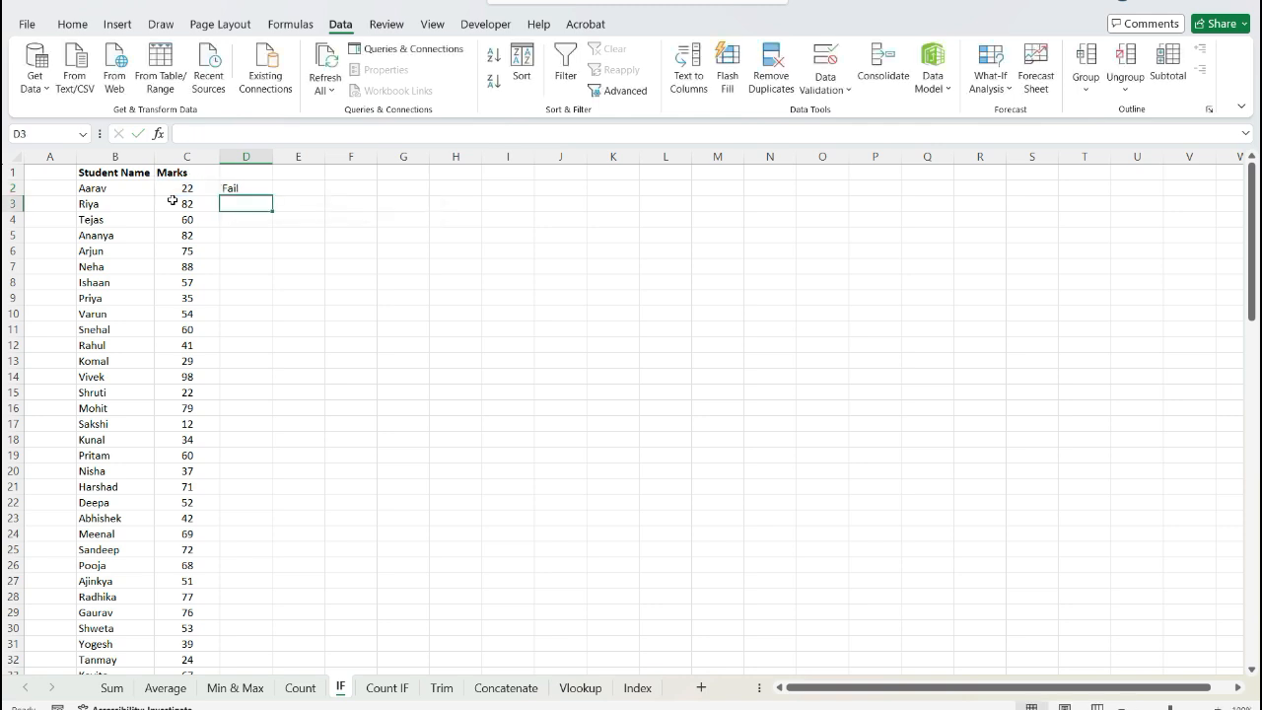
pyautogui.press('Up')
pyautogui.press('Left')
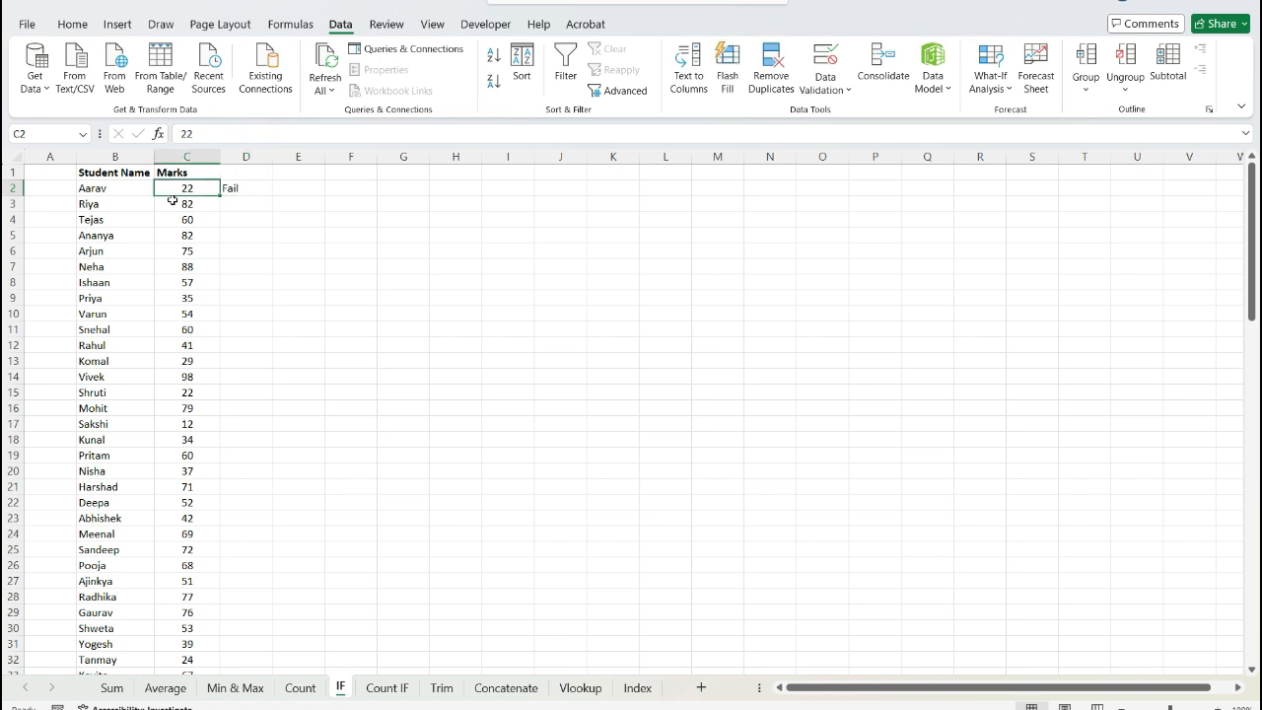
# Step: Fill the Pass/Fail formula from D2 down column D for all students and check the filled range from end to end
pyautogui.press('Right')
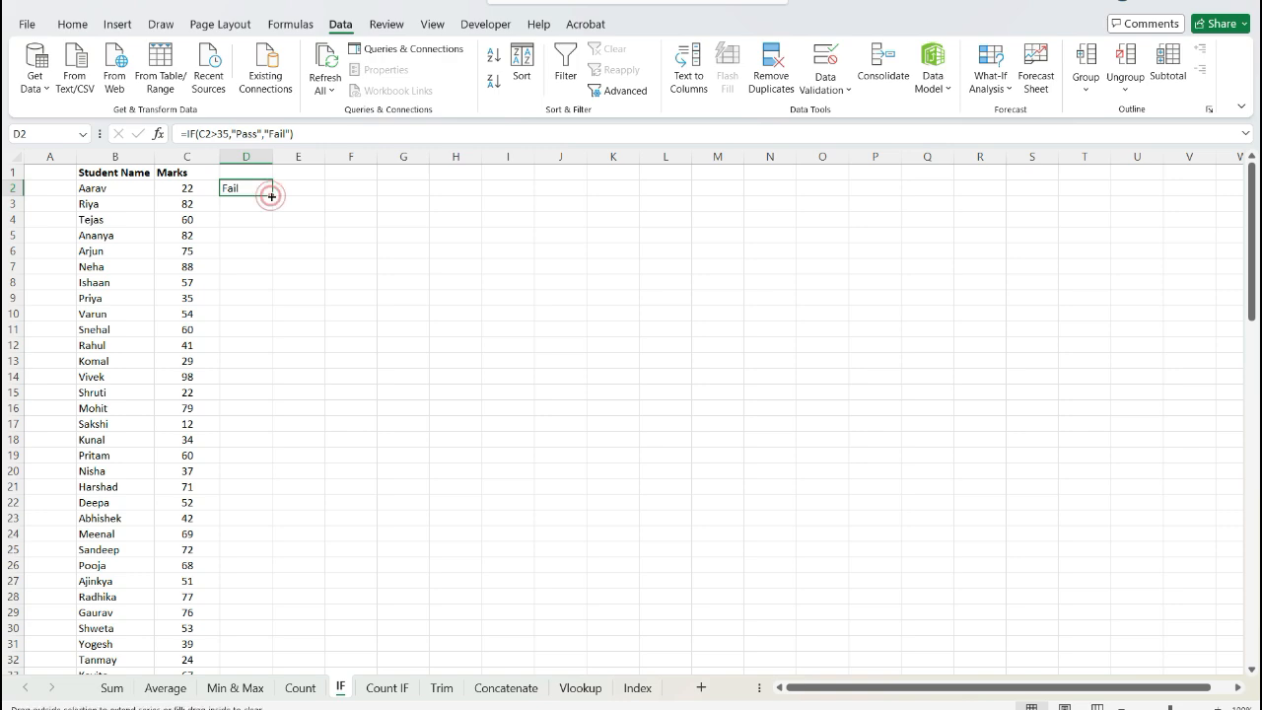
pyautogui.doubleClick(271, 196)
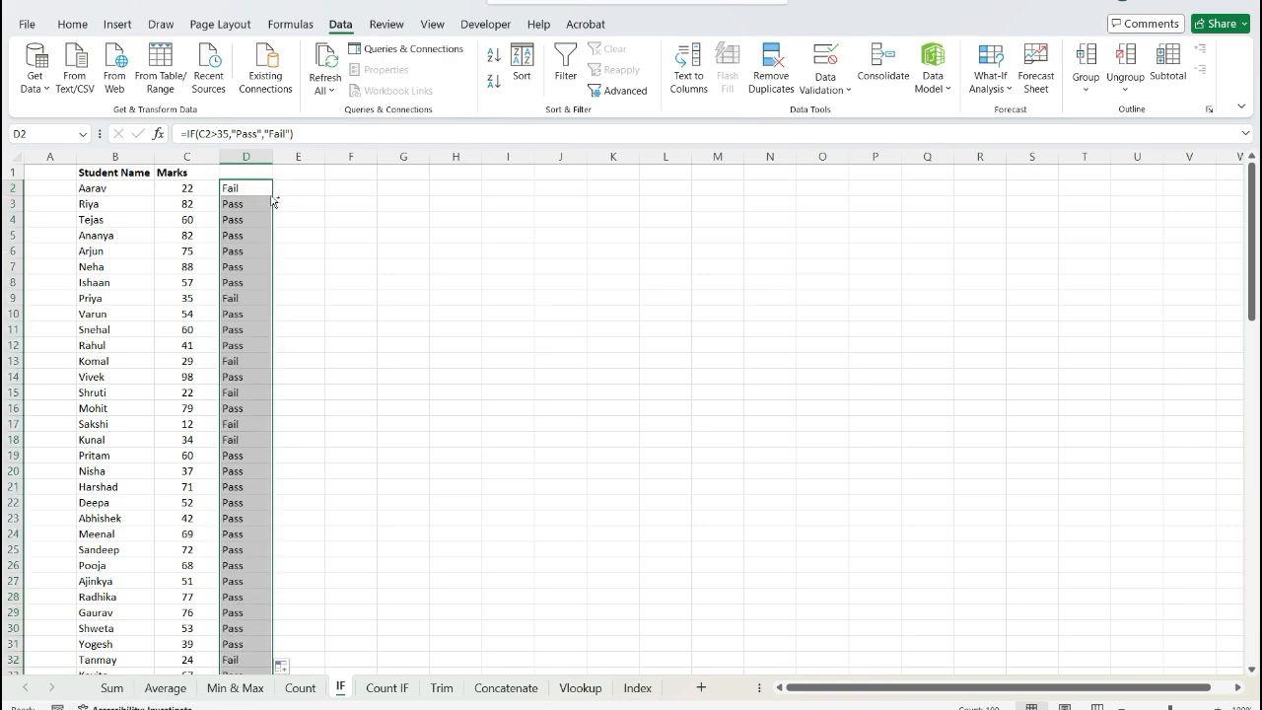
pyautogui.hotkey('ctrl', 'Down')
pyautogui.hotkey('ctrl', 'Up')
pyautogui.scroll(1, 271, 196)
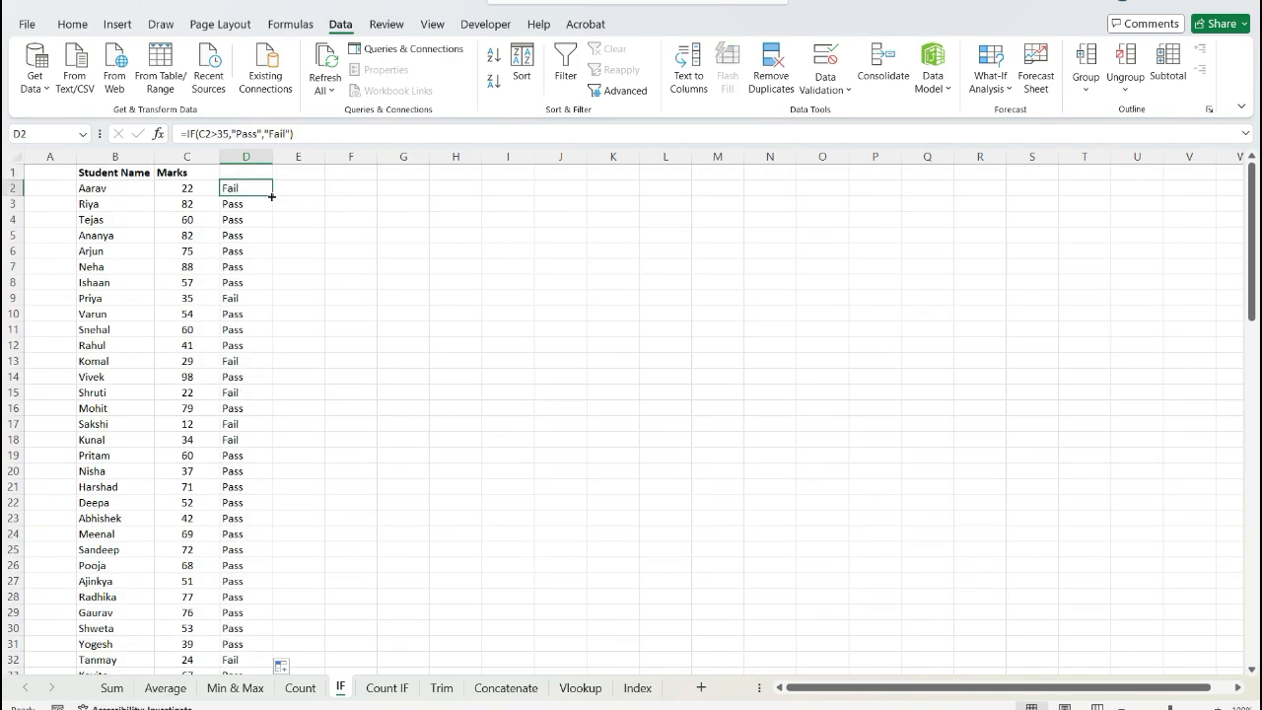
# Step: Review the Pass/Fail results in column D of the IF sheet from row 2 down to row 101
pyautogui.press('Down')
pyautogui.press('Down')
pyautogui.press('Down')
pyautogui.press('Down')
pyautogui.press('Down')
pyautogui.press('Down')
pyautogui.press('Down')
pyautogui.press('Down')
pyautogui.press('Down')
pyautogui.press('Down')
pyautogui.press('Down')
pyautogui.press('Down')
pyautogui.press('Down')
pyautogui.press('Down')
pyautogui.press('Down')
pyautogui.press('Down')
pyautogui.press('Down')
pyautogui.press('Down')
pyautogui.press('Down')
pyautogui.press('Down')
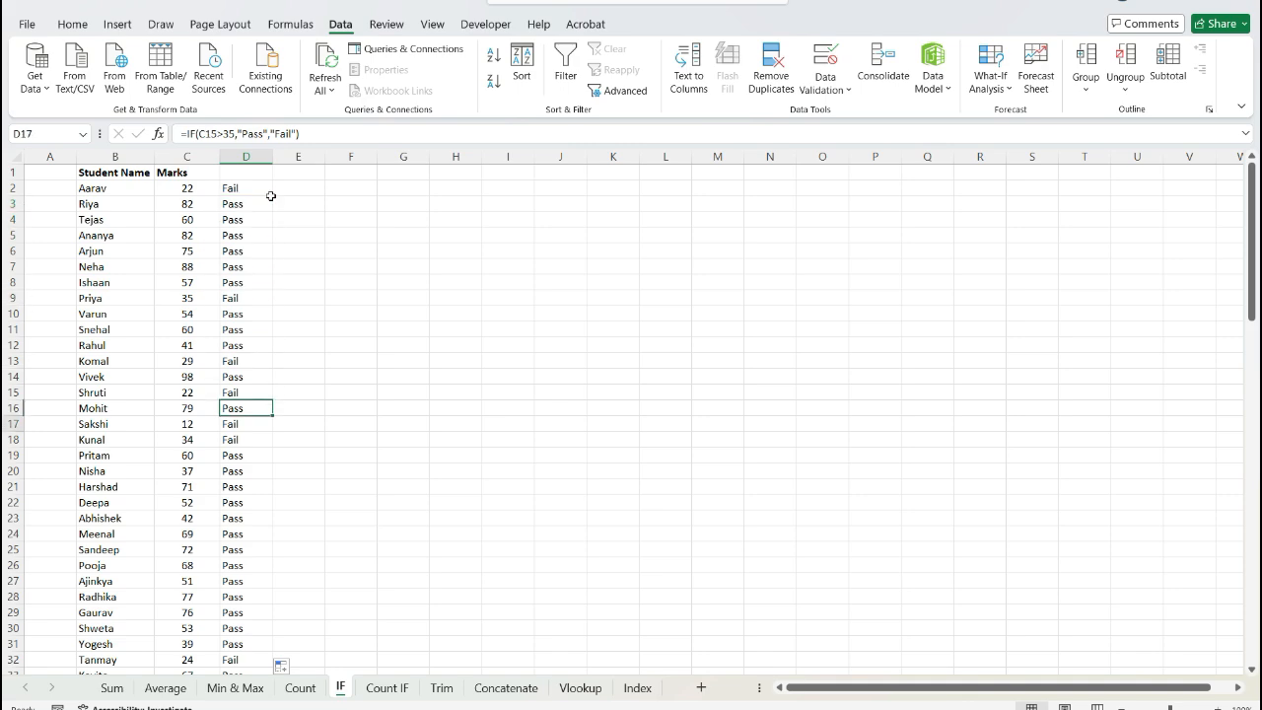
pyautogui.press('Down')
pyautogui.press('Down')
pyautogui.press('Down')
pyautogui.press('Down')
pyautogui.press('Down')
pyautogui.press('Down')
pyautogui.press('Down')
pyautogui.press('Down')
pyautogui.press('Down')
pyautogui.press('Down')
pyautogui.press('Down')
pyautogui.press('Down')
pyautogui.press('Down')
pyautogui.press('Down')
pyautogui.press('Down')
pyautogui.press('Down')
pyautogui.press('Down')
pyautogui.press('Down')
pyautogui.press('Down')
pyautogui.press('Down')
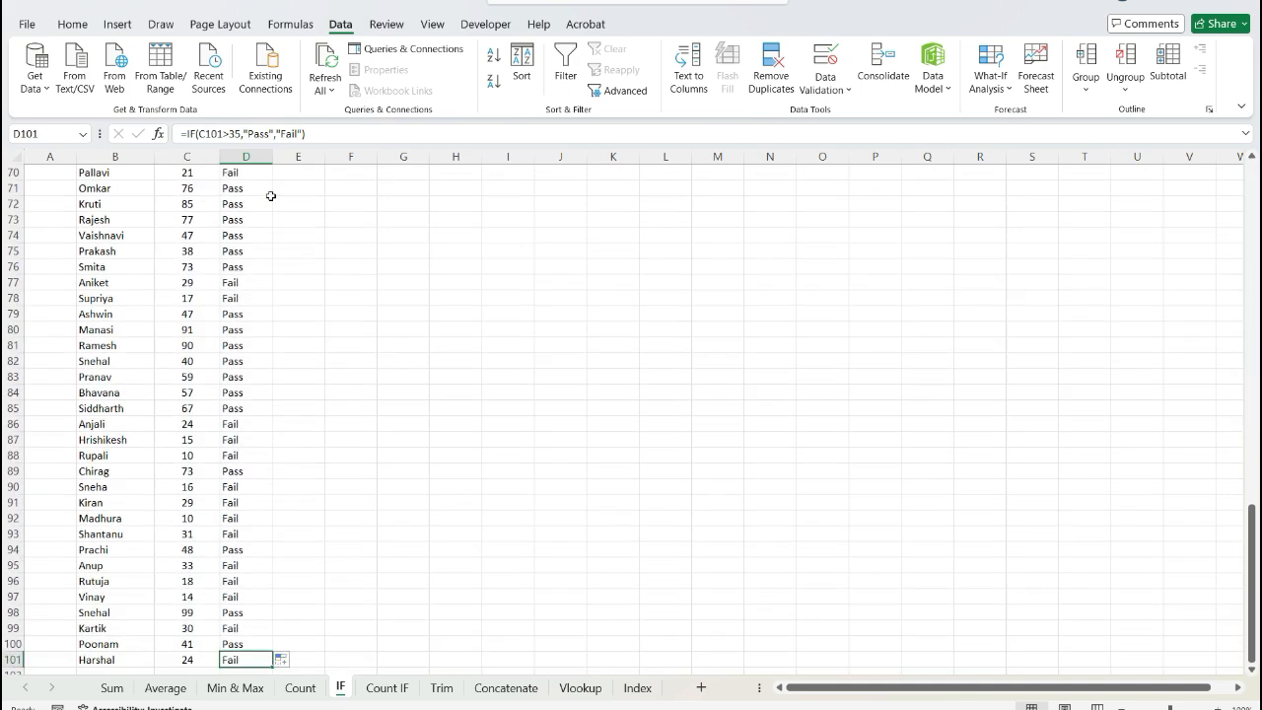
pyautogui.hotkey('ctrl', 'Up')
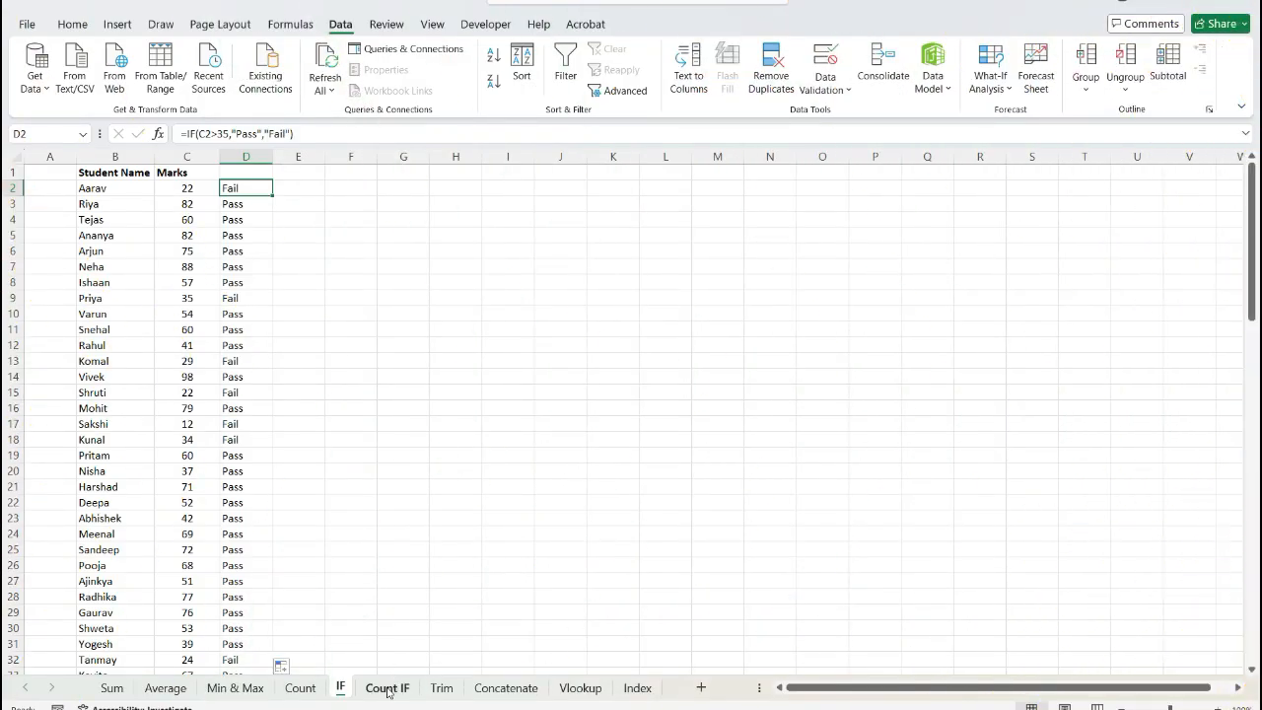
# Step: Copy the whole student table with its headers from the IF sheet and paste it as values at B2 of the Count IF sheet
pyautogui.click(388, 689)
pyautogui.press('Left')
pyautogui.press('Left')
pyautogui.press('Up')
pyautogui.hotkey('ctrl', 'shift', 'Right')
pyautogui.hotkey('ctrl', 'shift', 'Down')
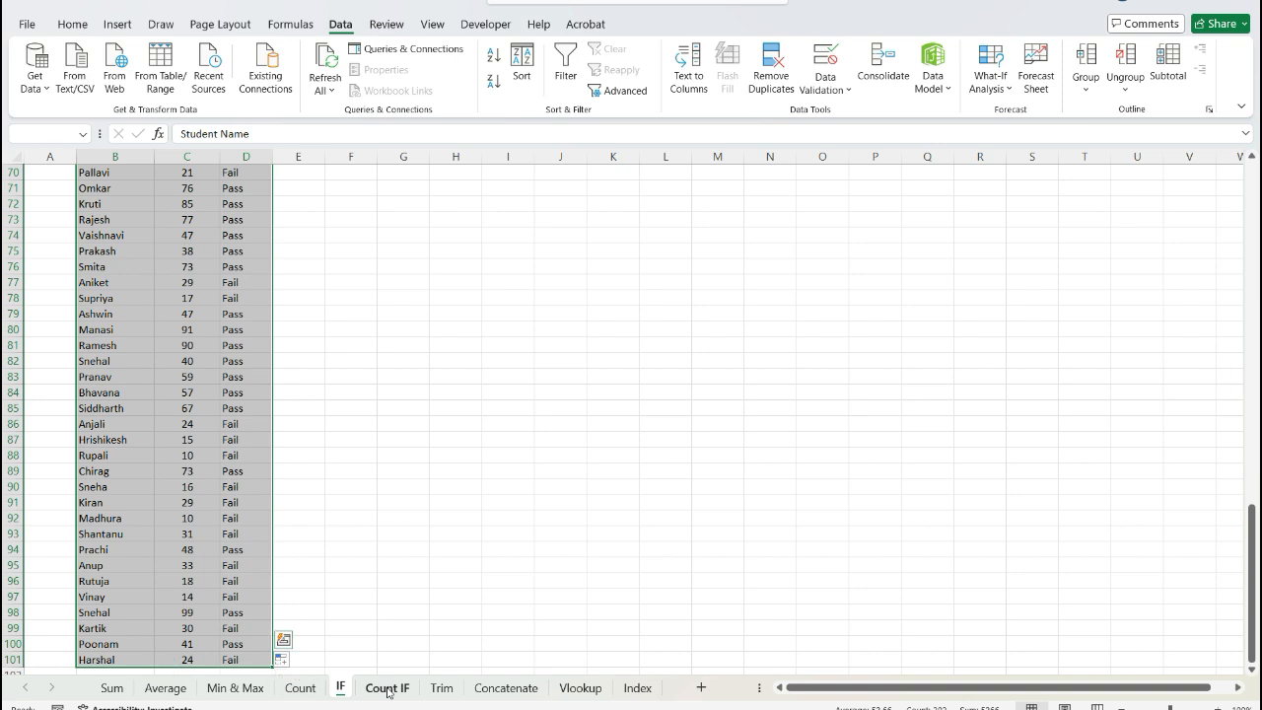
pyautogui.hotkey('ctrl', 'c')
pyautogui.click(387, 689)
pyautogui.press('alt')
pyautogui.press('e')
pyautogui.press('s')
pyautogui.press('v')
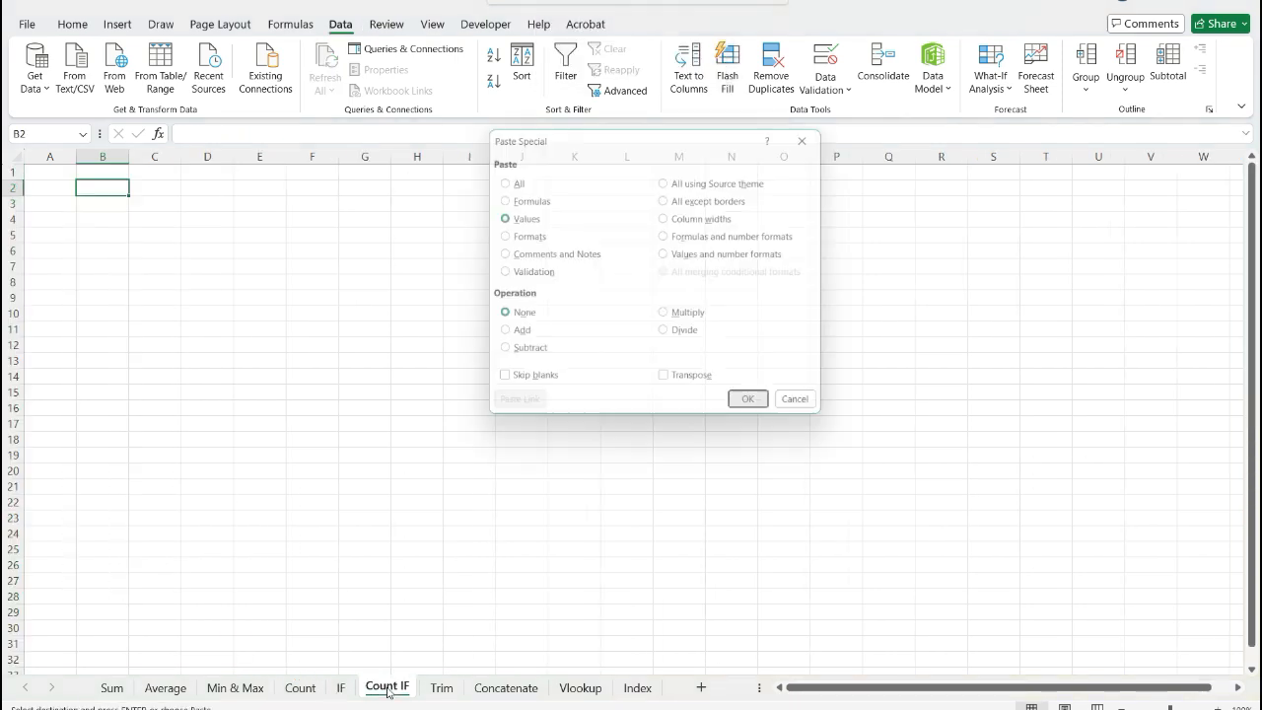
pyautogui.press('Return')
# Step: Begin a COUNTIF formula in E3 of the Count IF sheet with the result range D3:D102
pyautogui.press('Down')
pyautogui.press('Right')
pyautogui.press('Right')
pyautogui.press('Right')
pyautogui.write('=')
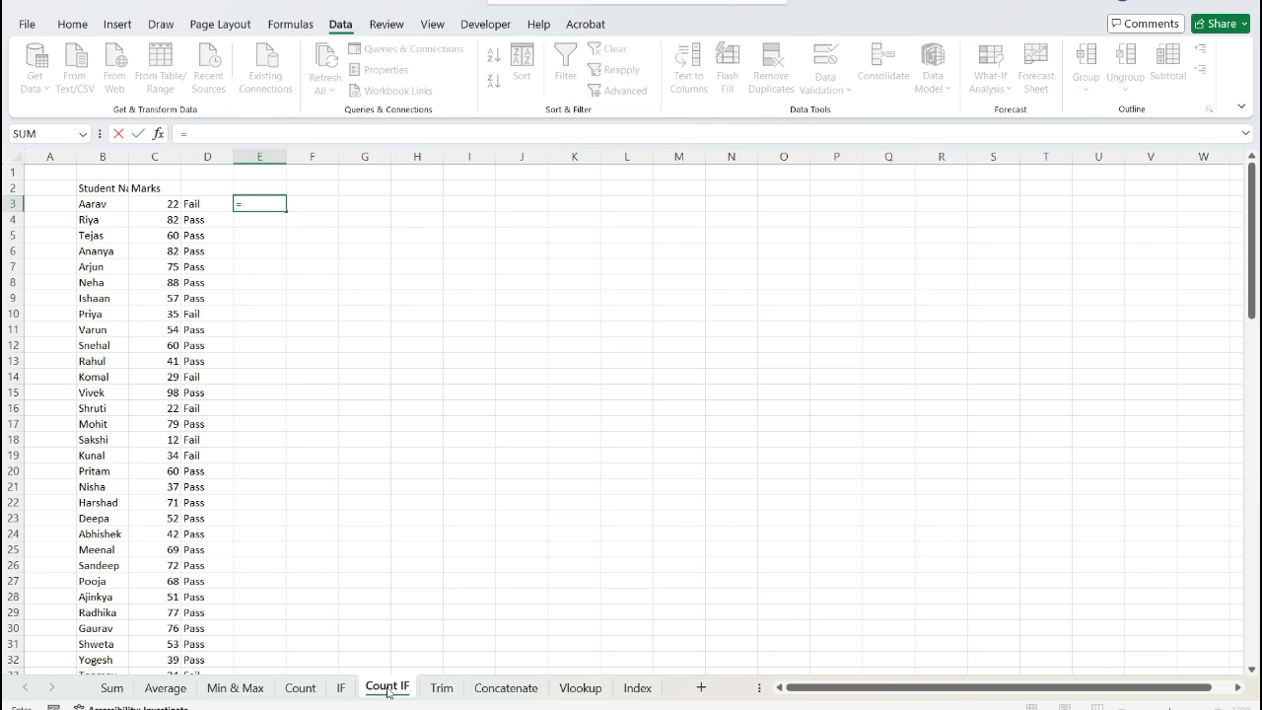
pyautogui.write('cou')
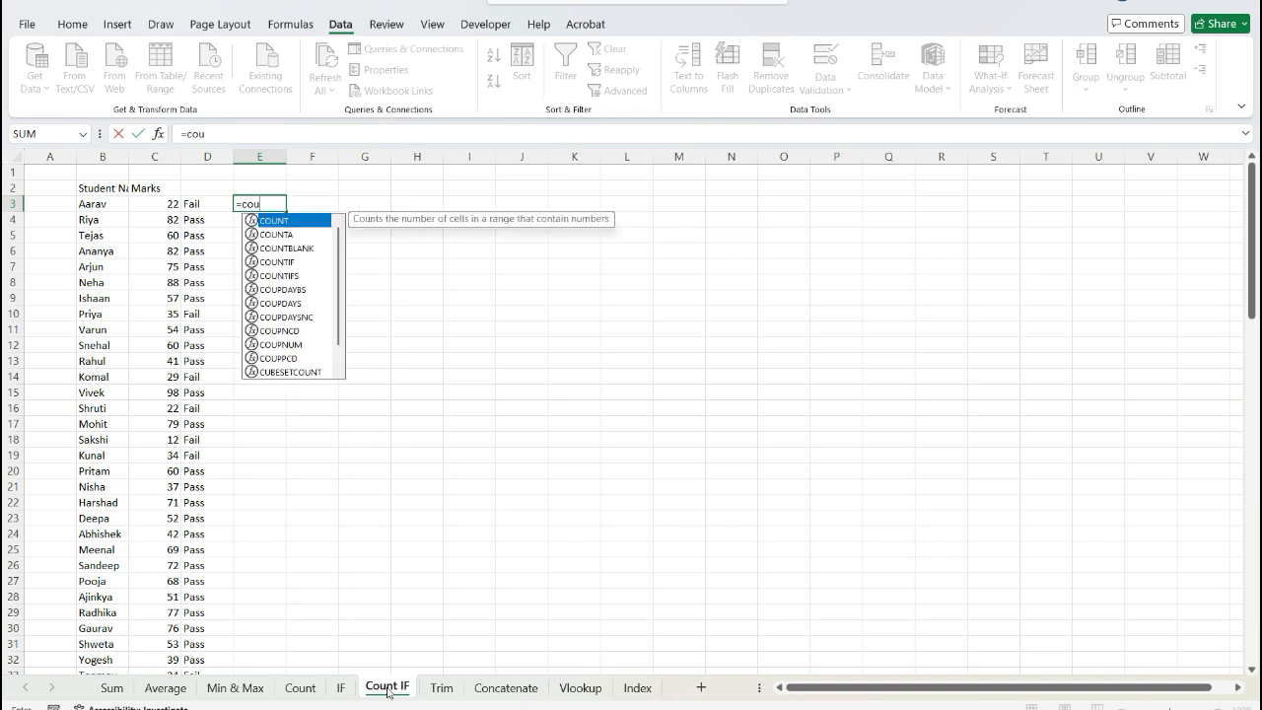
pyautogui.press('Down')
pyautogui.press('Down')
pyautogui.press('Down')
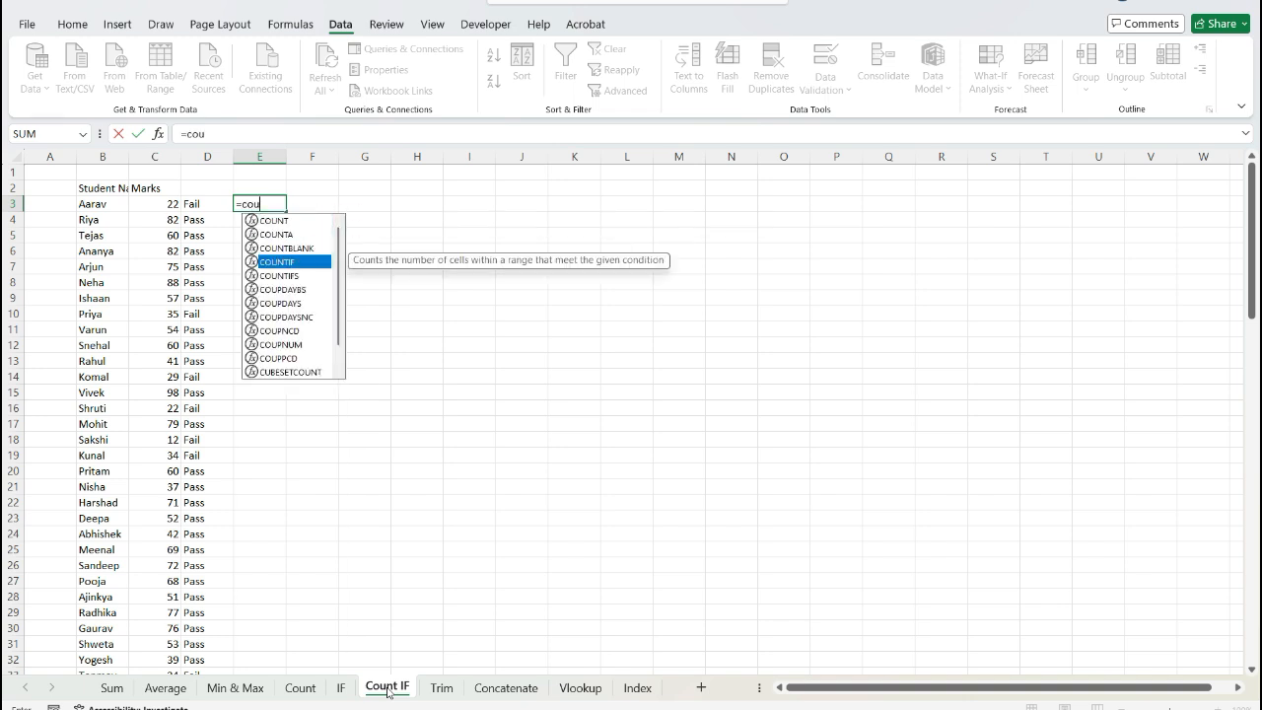
pyautogui.press('Tab')
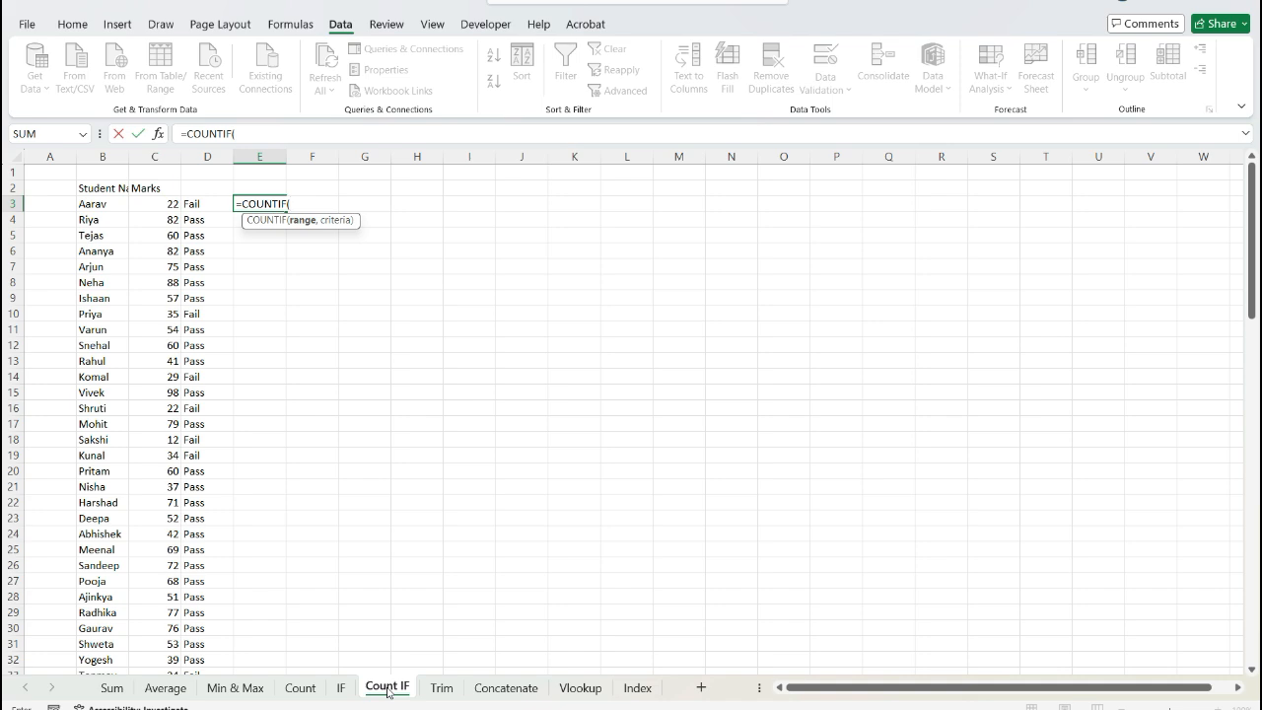
pyautogui.press('Left')
pyautogui.hotkey('ctrl', 'shift', 'Down')
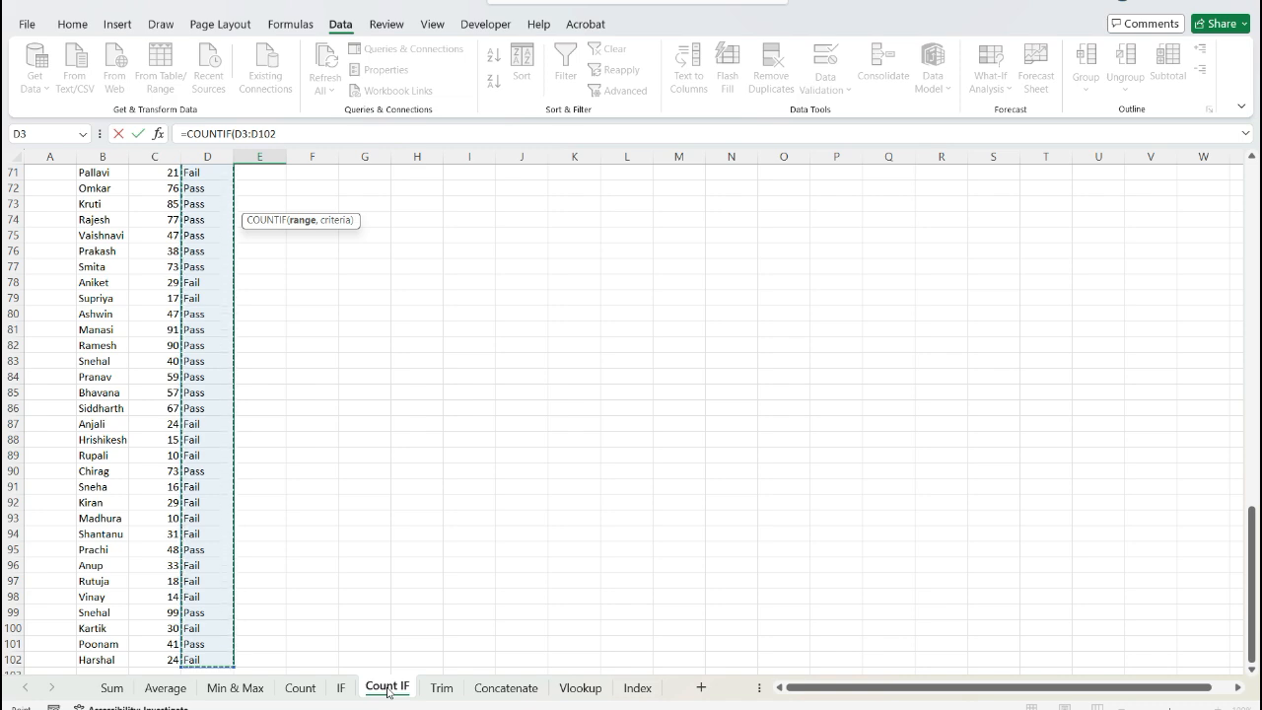
pyautogui.write(',')
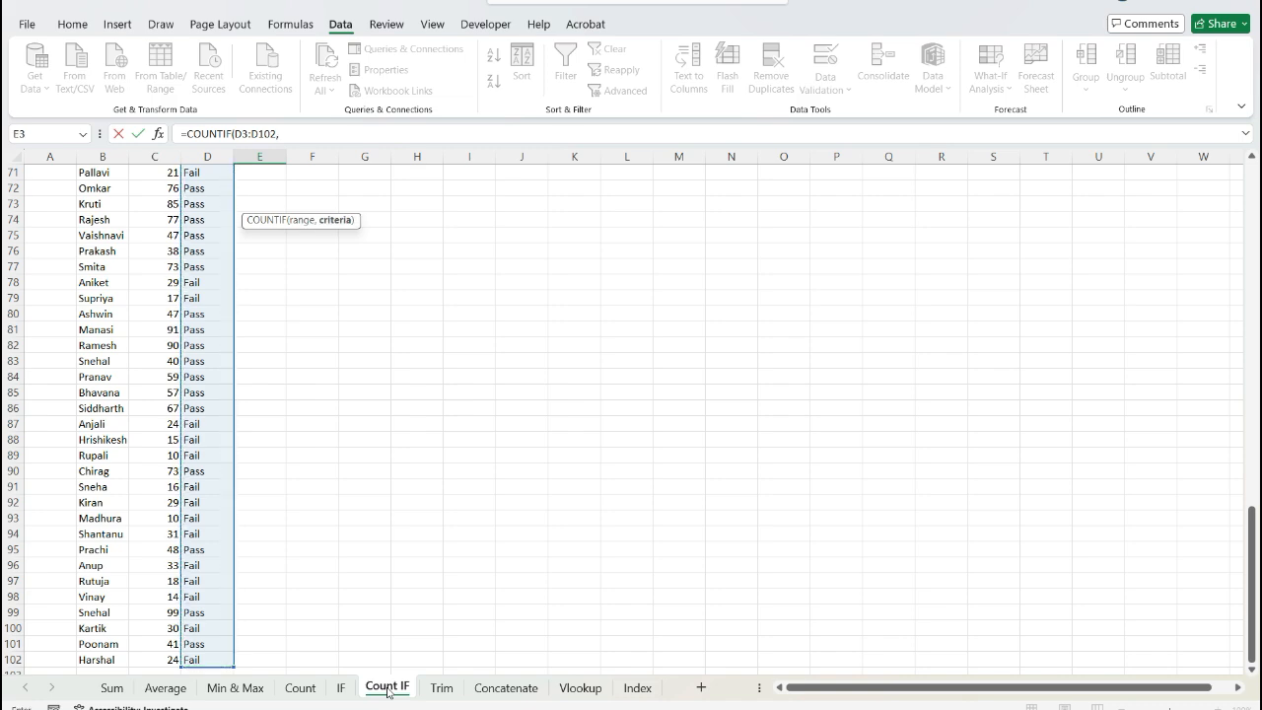
# Step: Complete the E3 formula with the criterion "Pass" as =COUNTIF(D3:D102,"Pass") and check it against column D
pyautogui.press('Up')
pyautogui.press('Down')
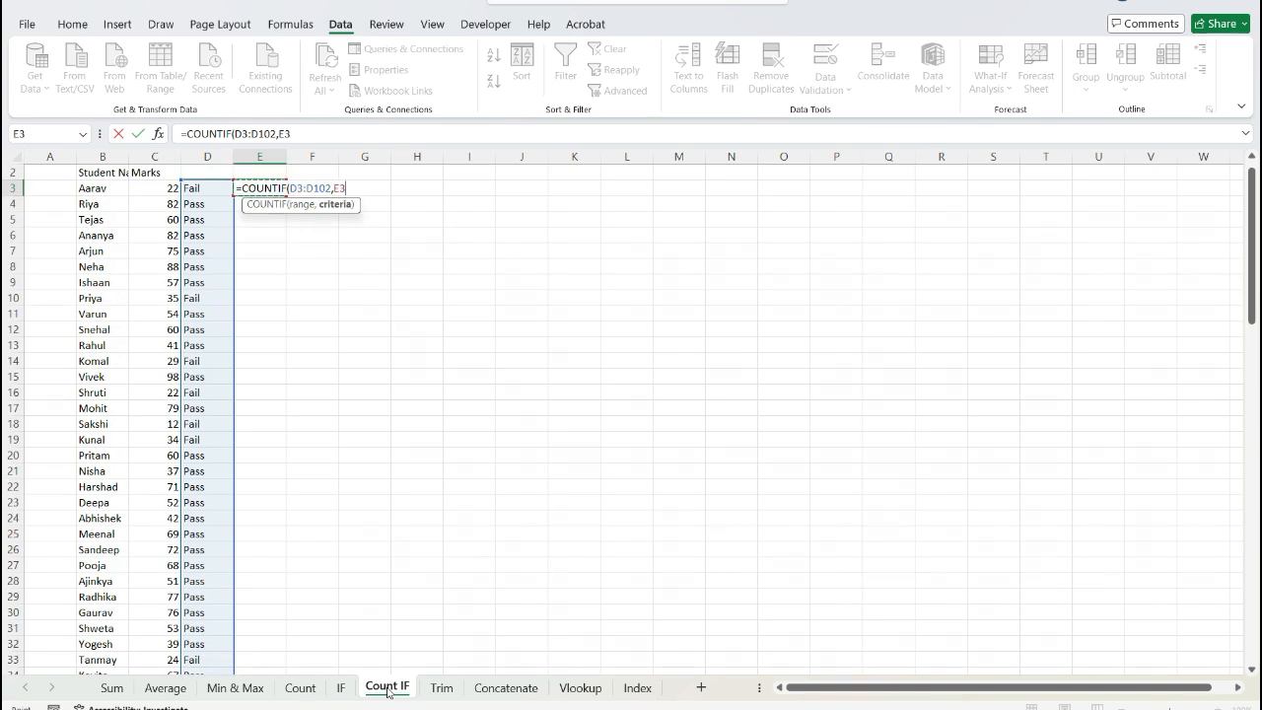
pyautogui.press('BackSpace')
pyautogui.press('BackSpace')
pyautogui.write('"Pass")')
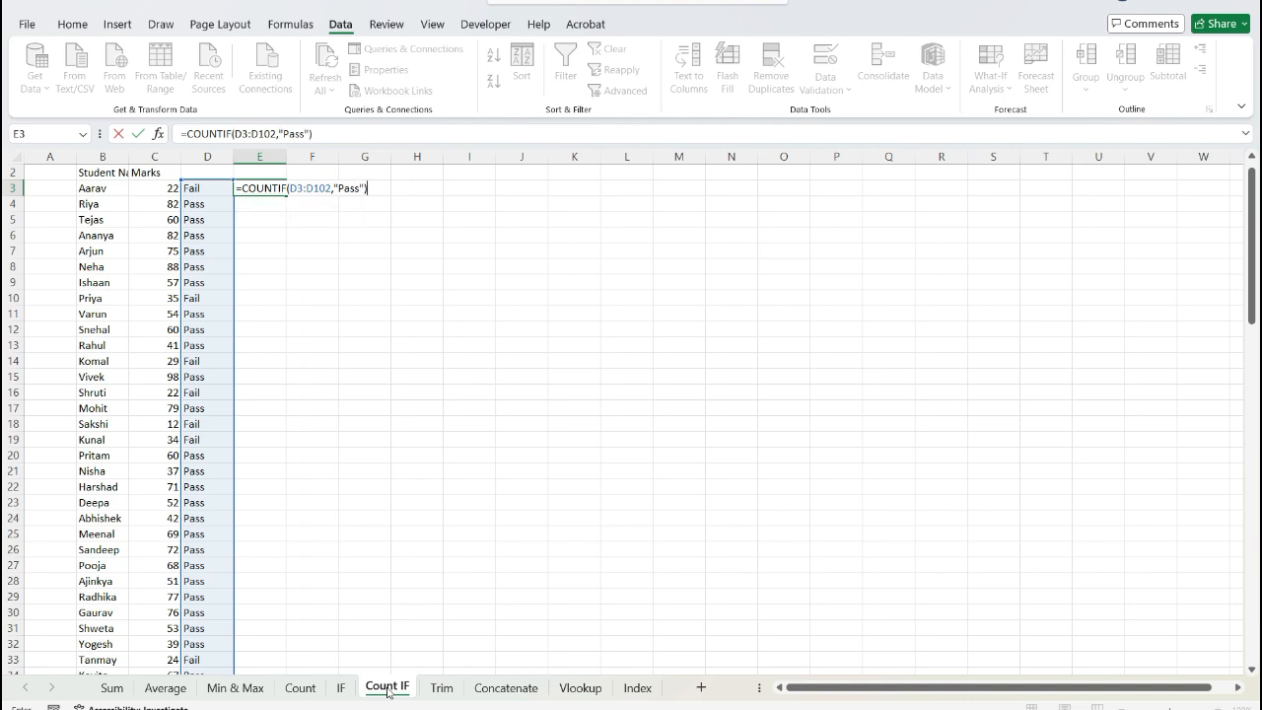
pyautogui.press('Return')
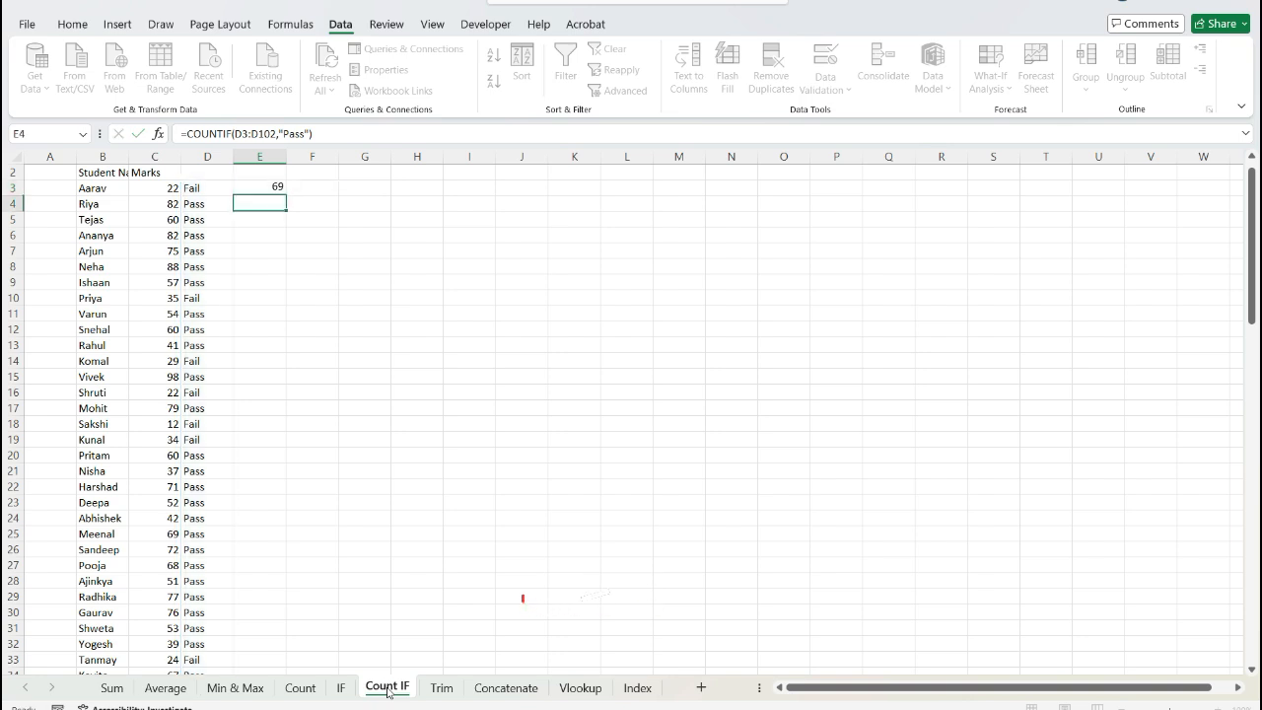
pyautogui.press('Up')
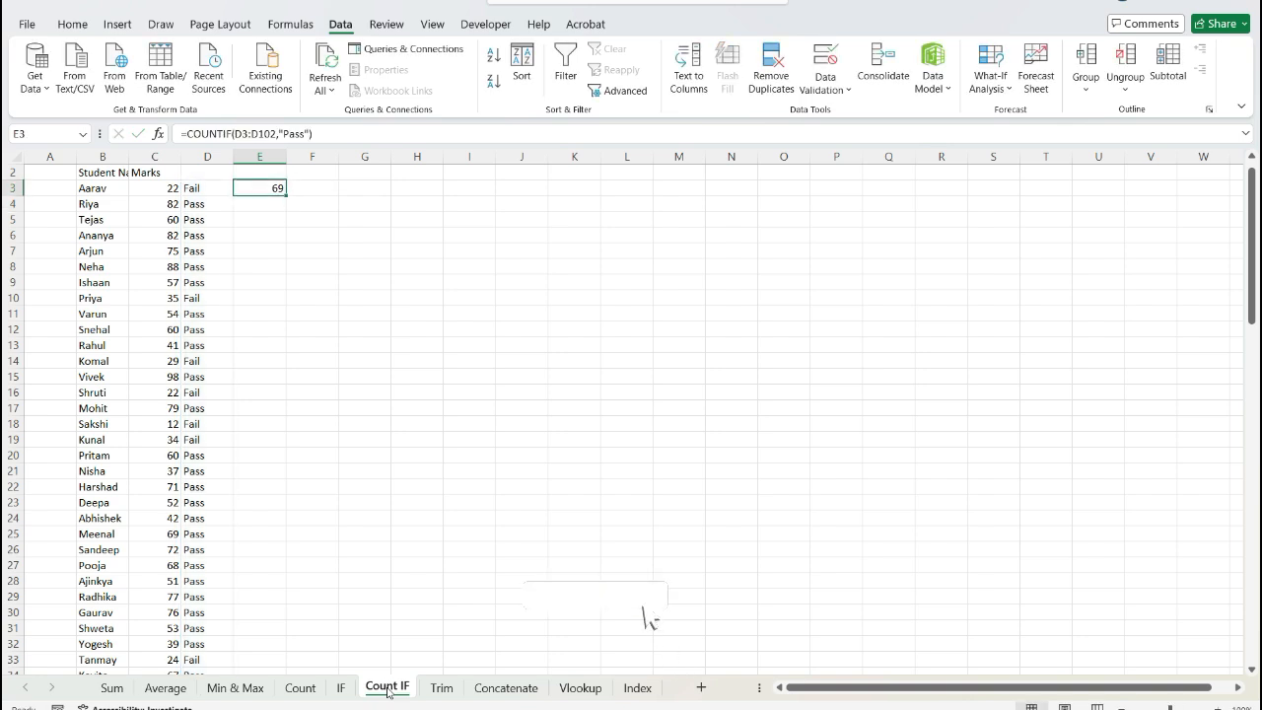
pyautogui.press('Left')
pyautogui.press('Right')
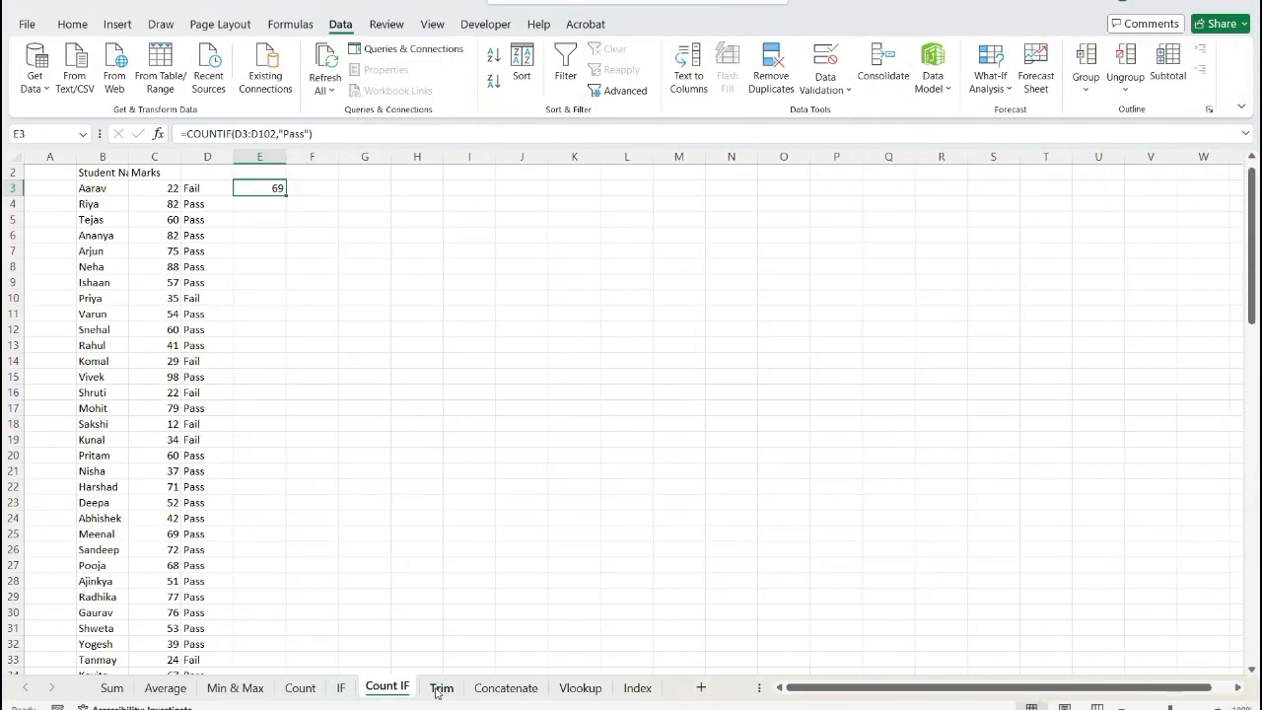
# Step: Remove the extra spaces from the first name on the Trim sheet by entering =TRIM(B2) in E2
pyautogui.click(441, 689)
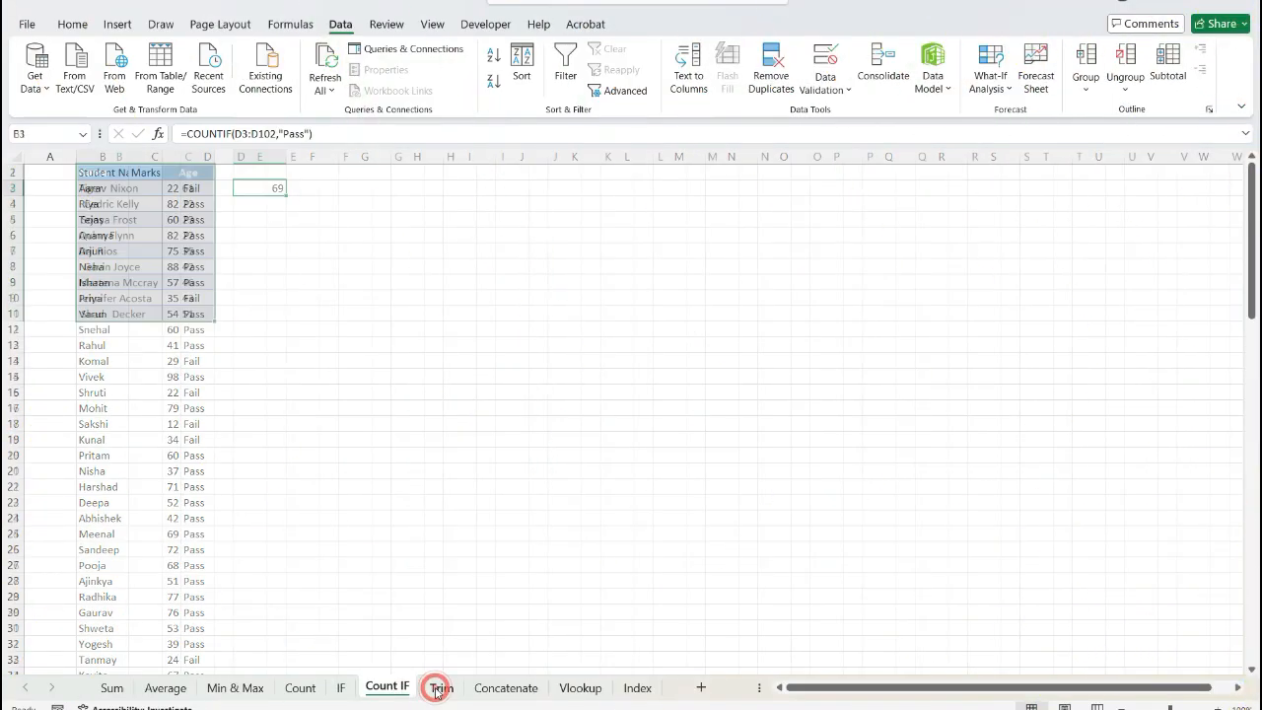
pyautogui.press('Down')
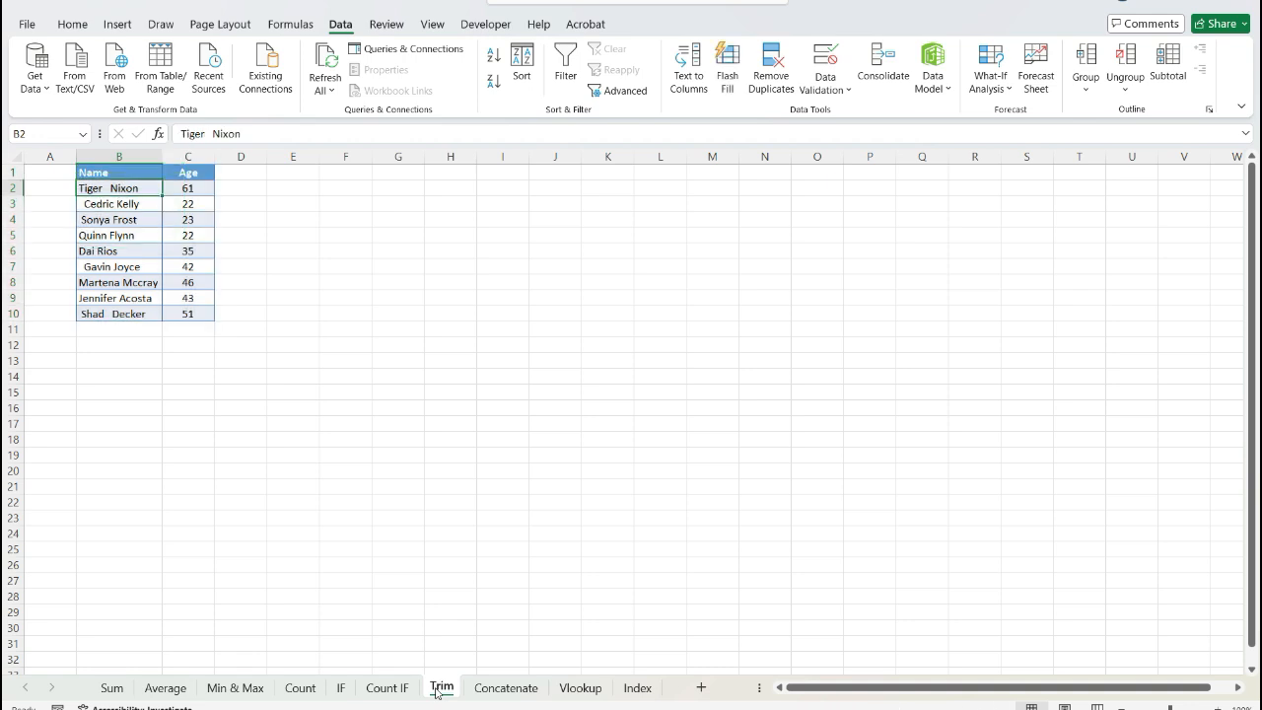
pyautogui.hotkey('ctrl', 'shift', 'Down')
pyautogui.press('Right')
pyautogui.press('Right')
pyautogui.press('Right')
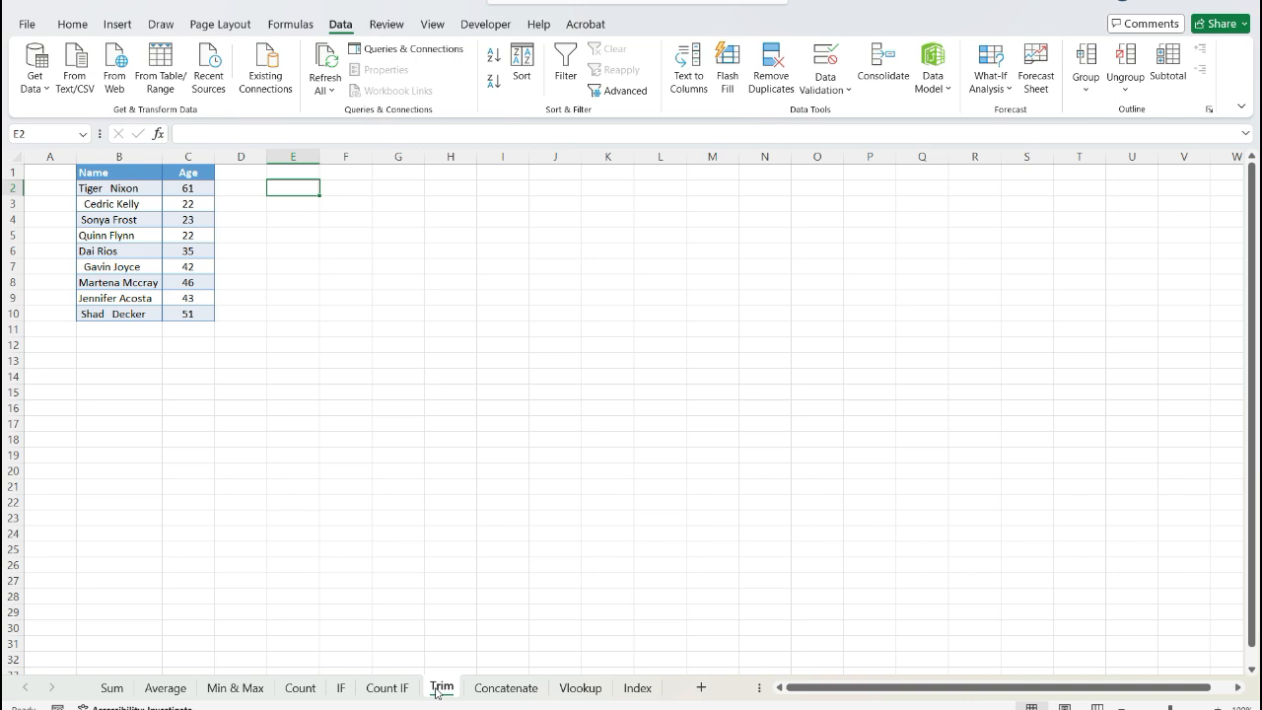
pyautogui.write('=')
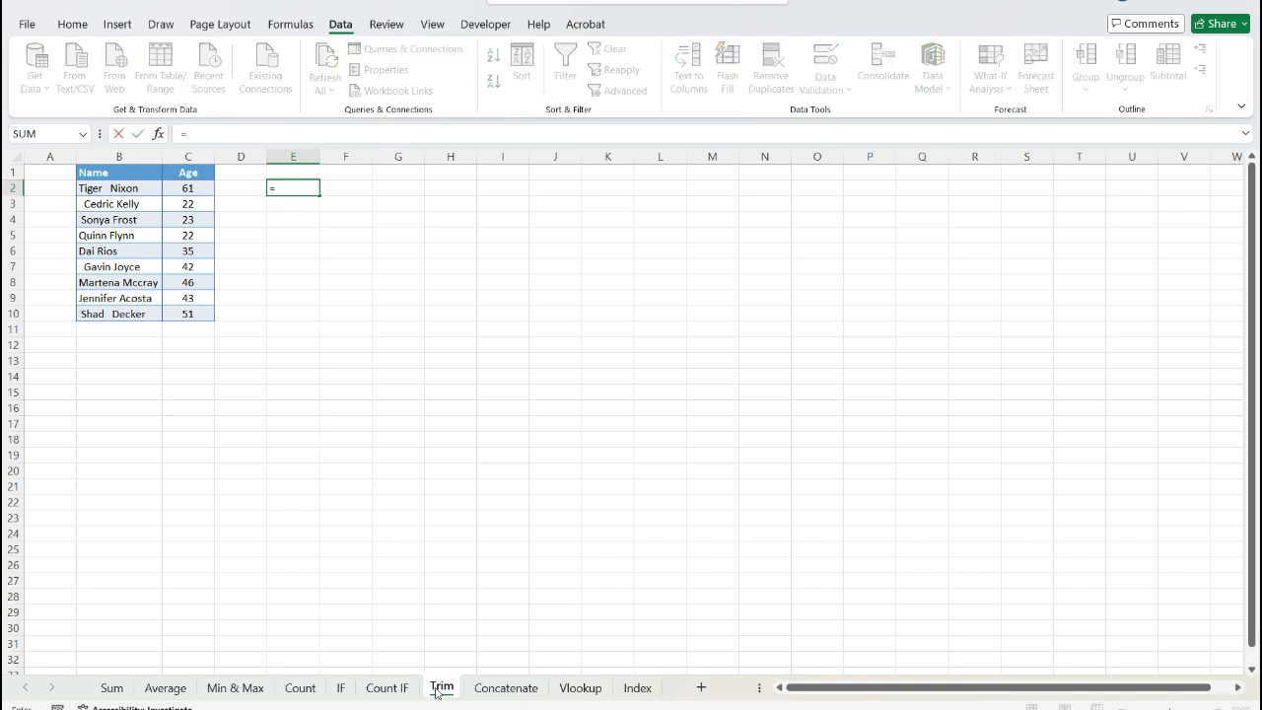
pyautogui.write('tri')
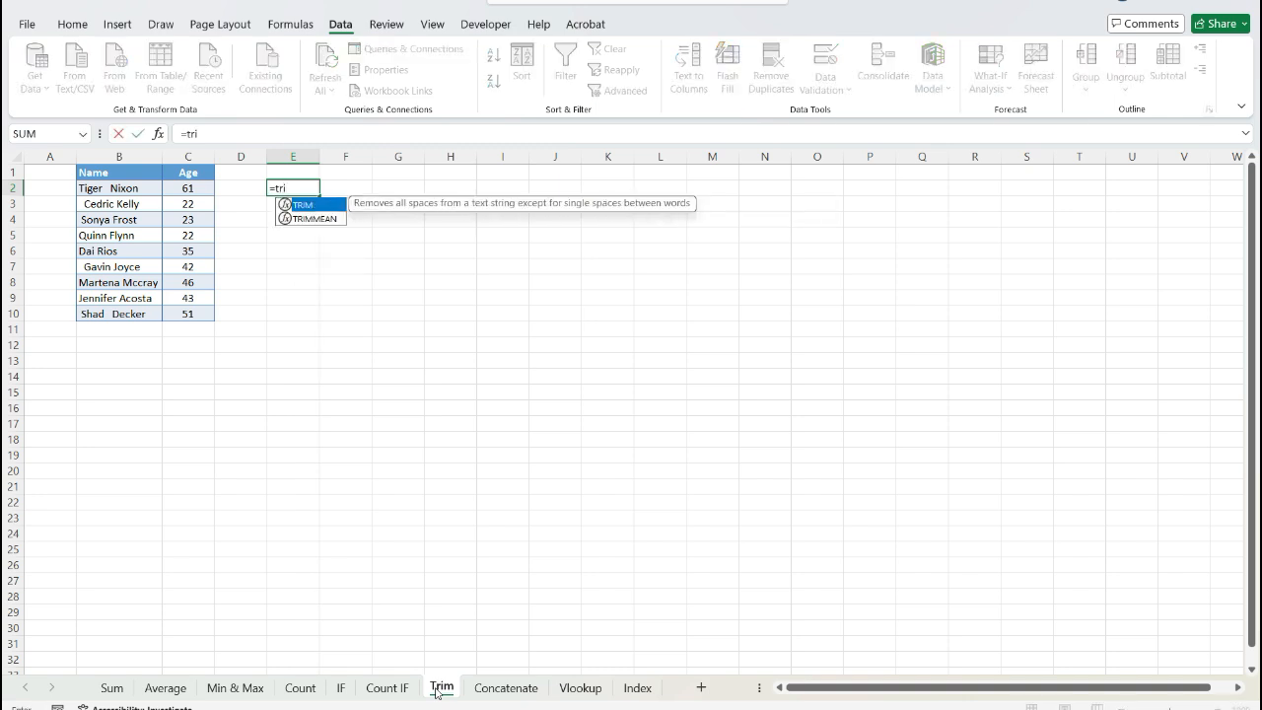
pyautogui.press('Tab')
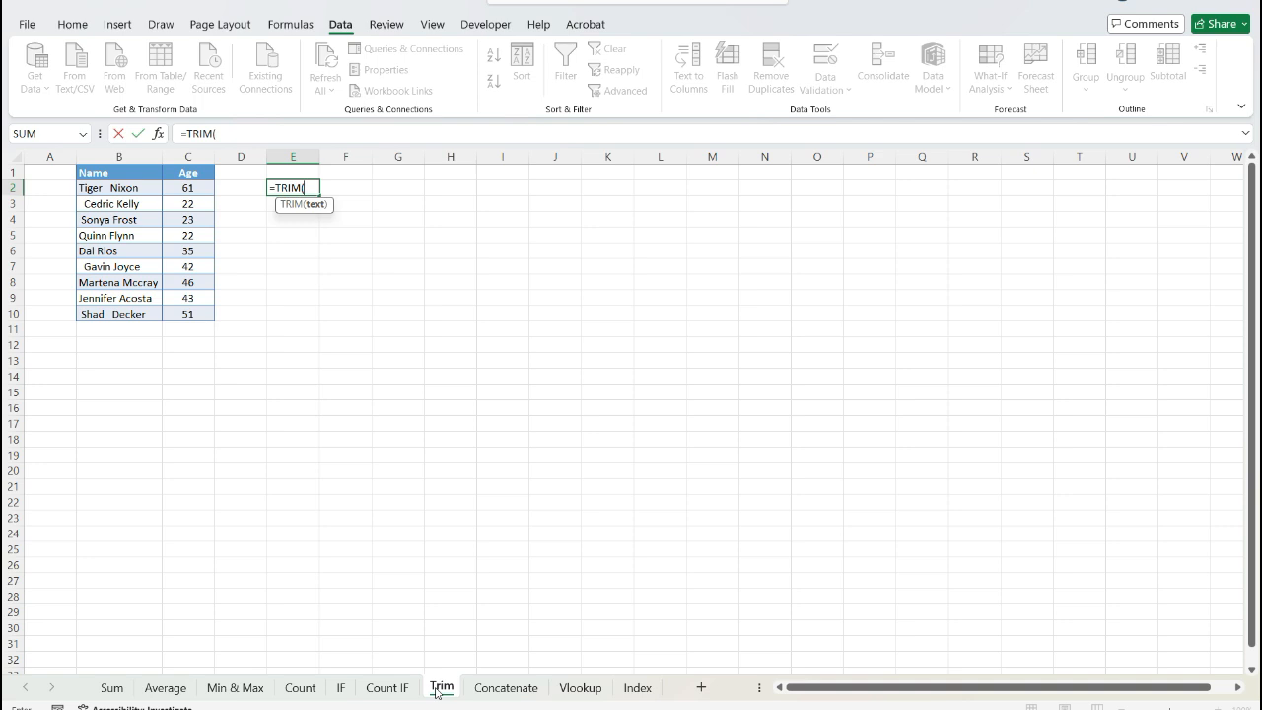
pyautogui.press('Left')
pyautogui.press('Left')
pyautogui.press('Left')
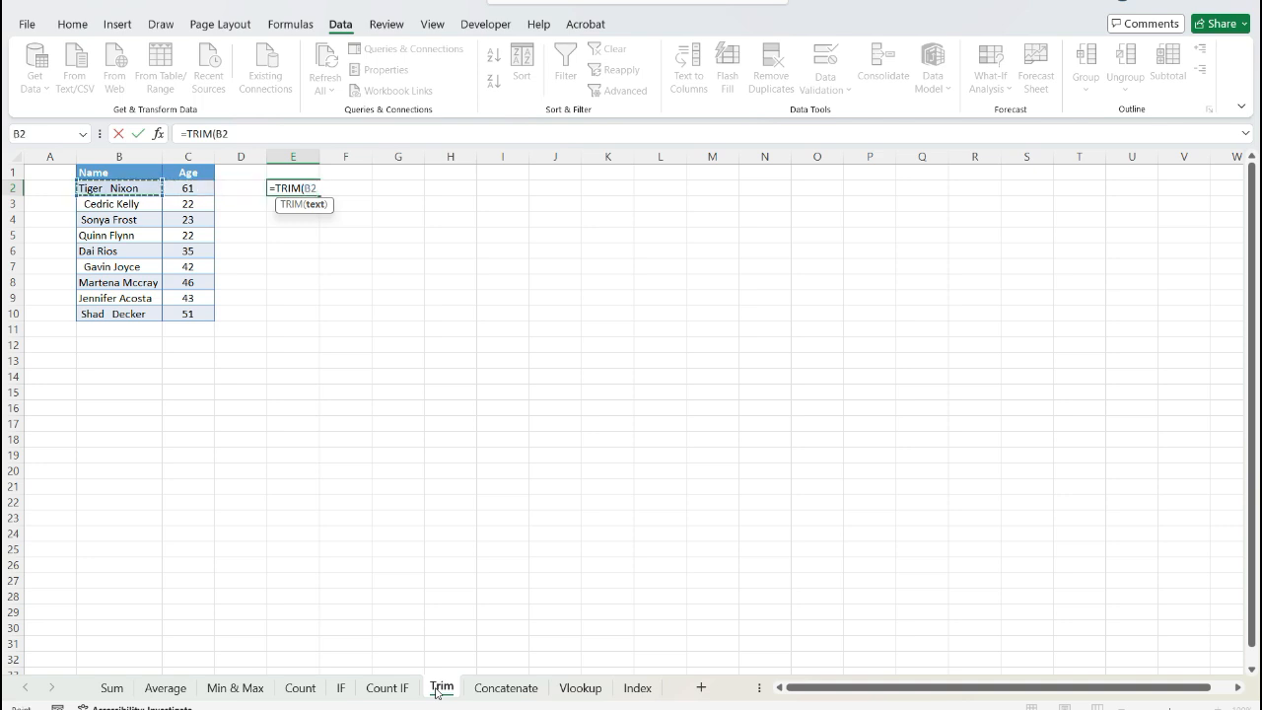
pyautogui.write(')')
pyautogui.press('Up')
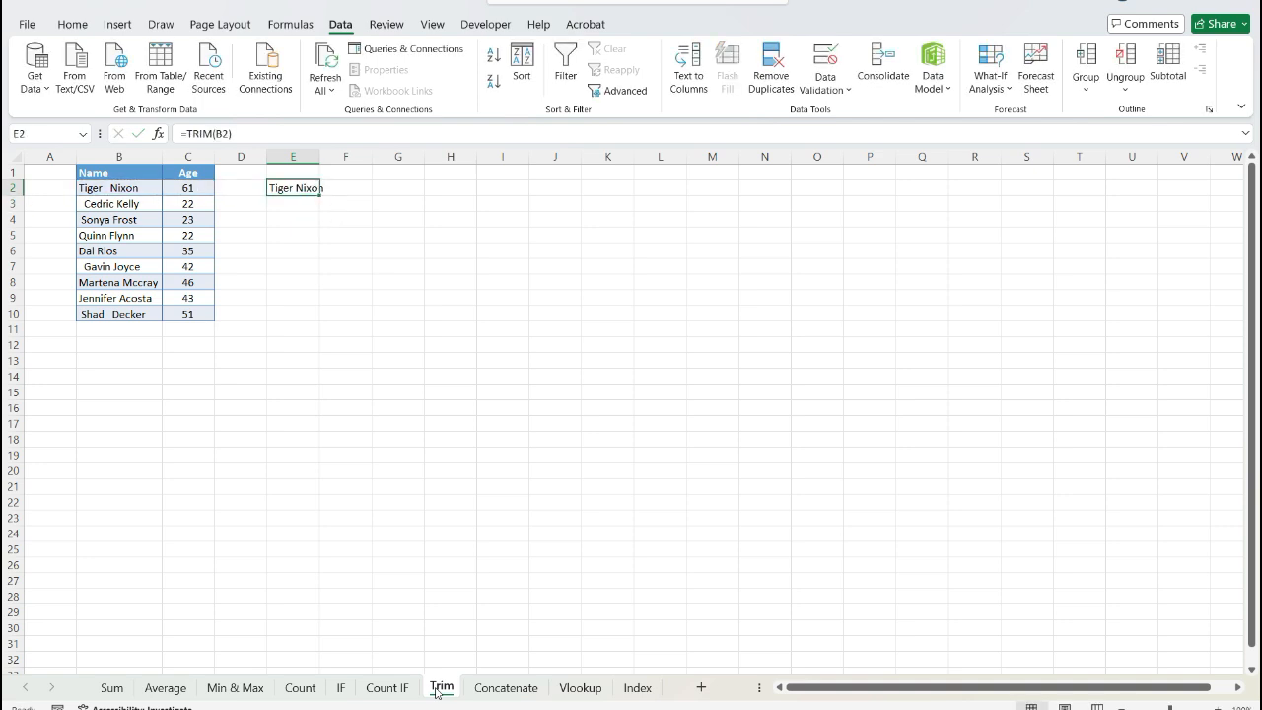
# Step: Compare the original name in B2 with the trimmed name in E2
pyautogui.doubleClick(110, 188)
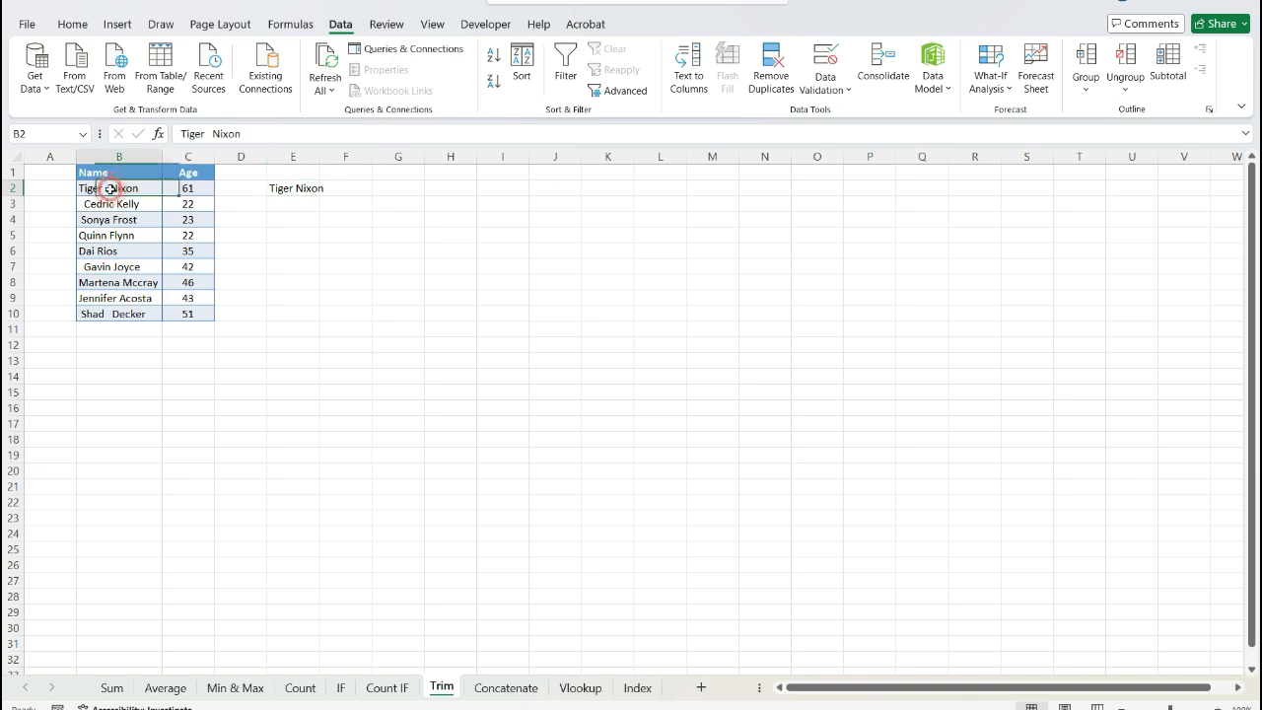
pyautogui.press('Escape')
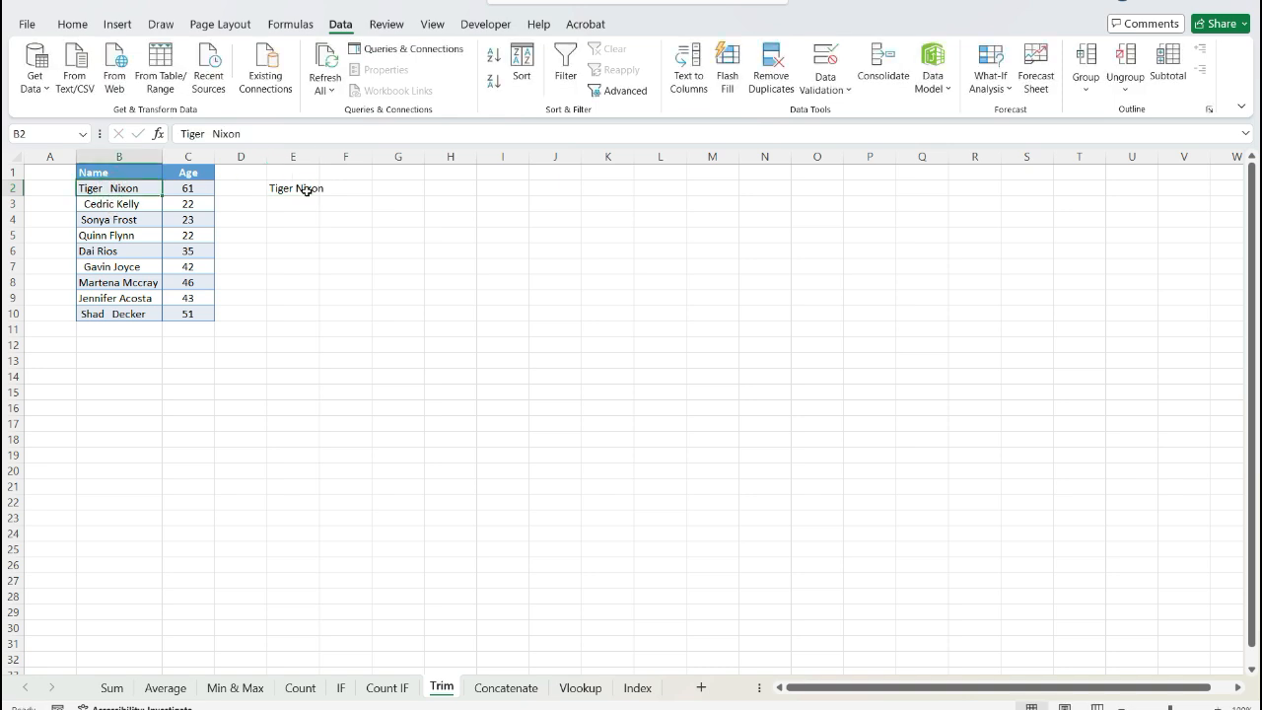
pyautogui.click(301, 190)
# Step: Fill the TRIM formula from E2 down to E10 for all names and check the filled range
pyautogui.click(186, 190)
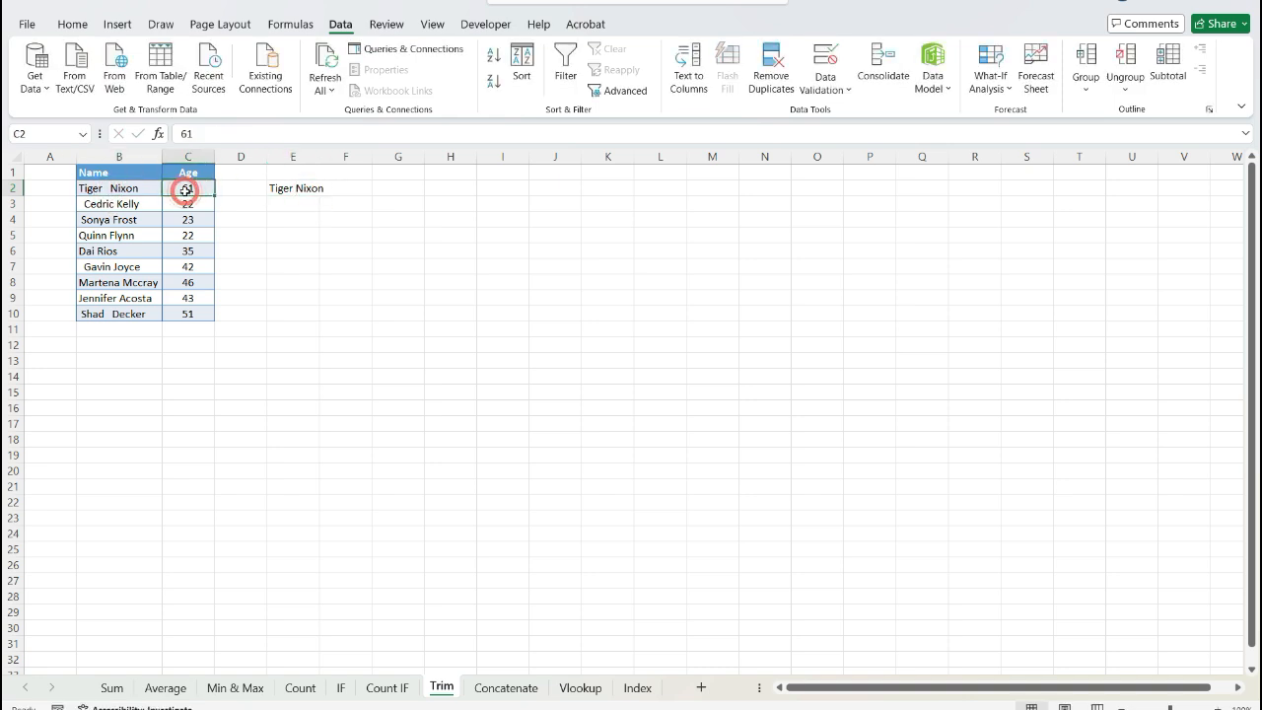
pyautogui.hotkey('ctrl', 'Down')
pyautogui.press('Right')
pyautogui.press('Right')
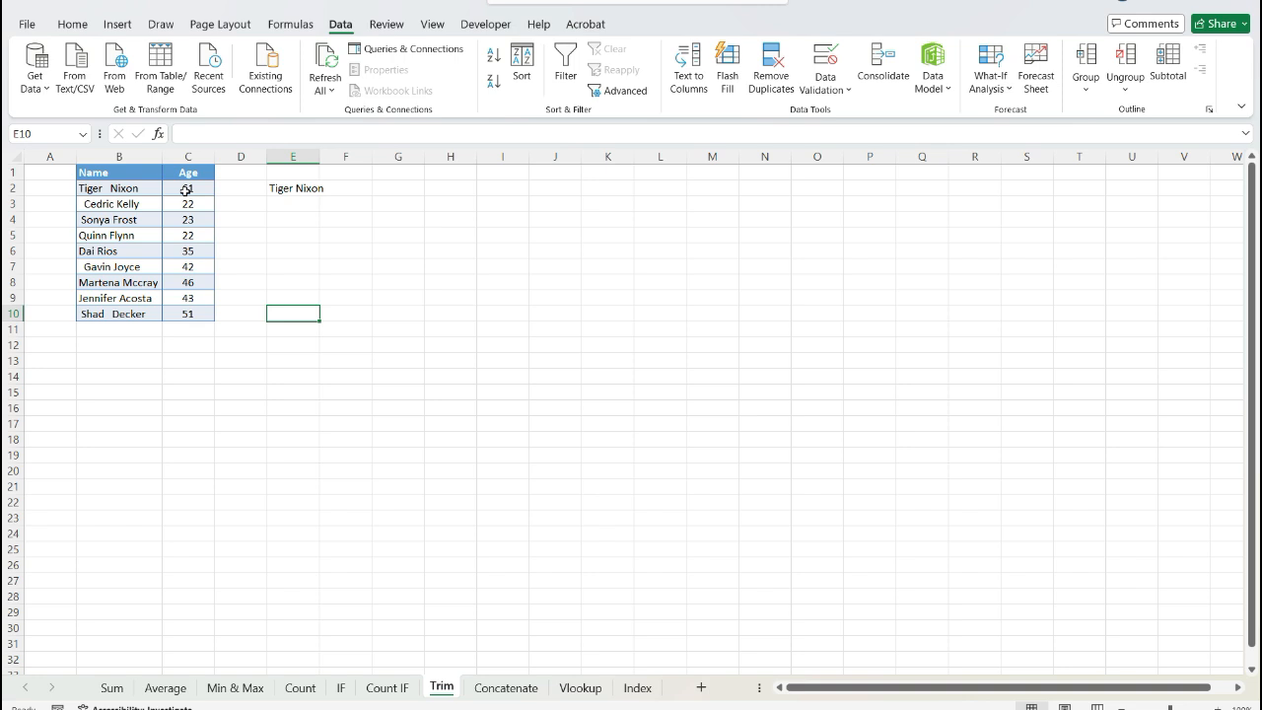
pyautogui.hotkey('ctrl', 'shift', 'Up')
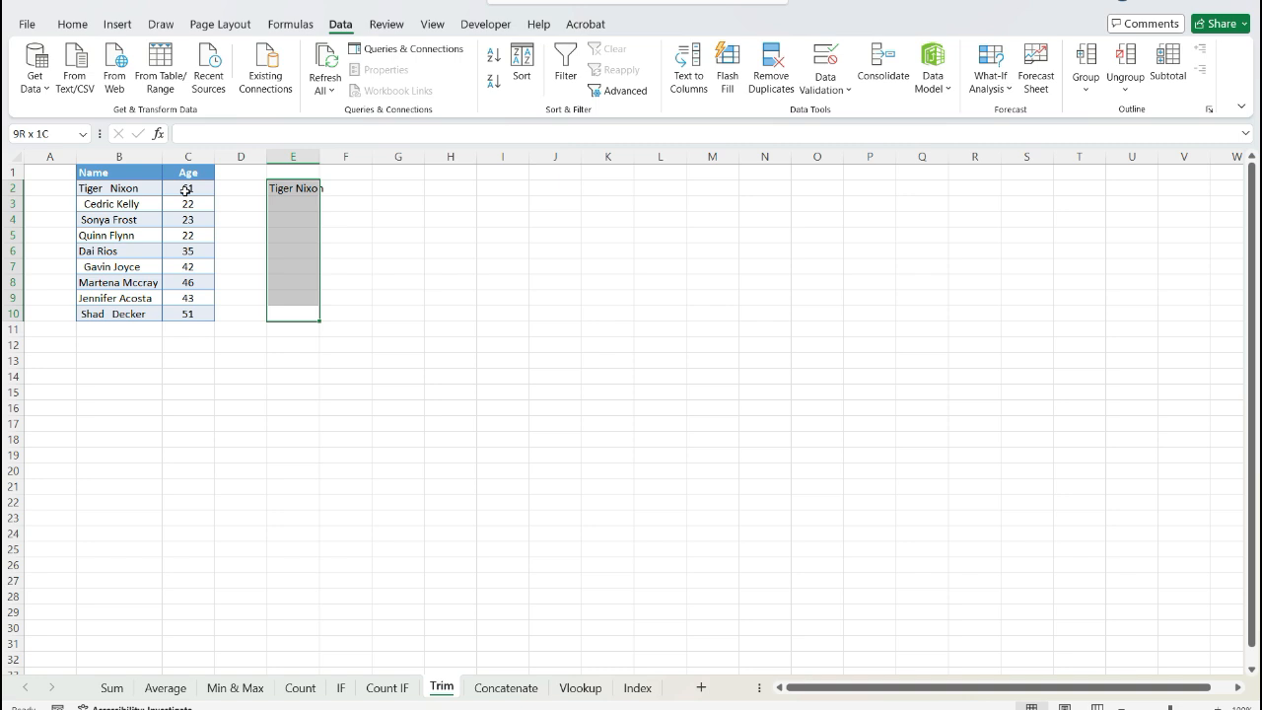
pyautogui.hotkey('ctrl', 'd')
pyautogui.hotkey('ctrl', 'q')
pyautogui.press('Escape')
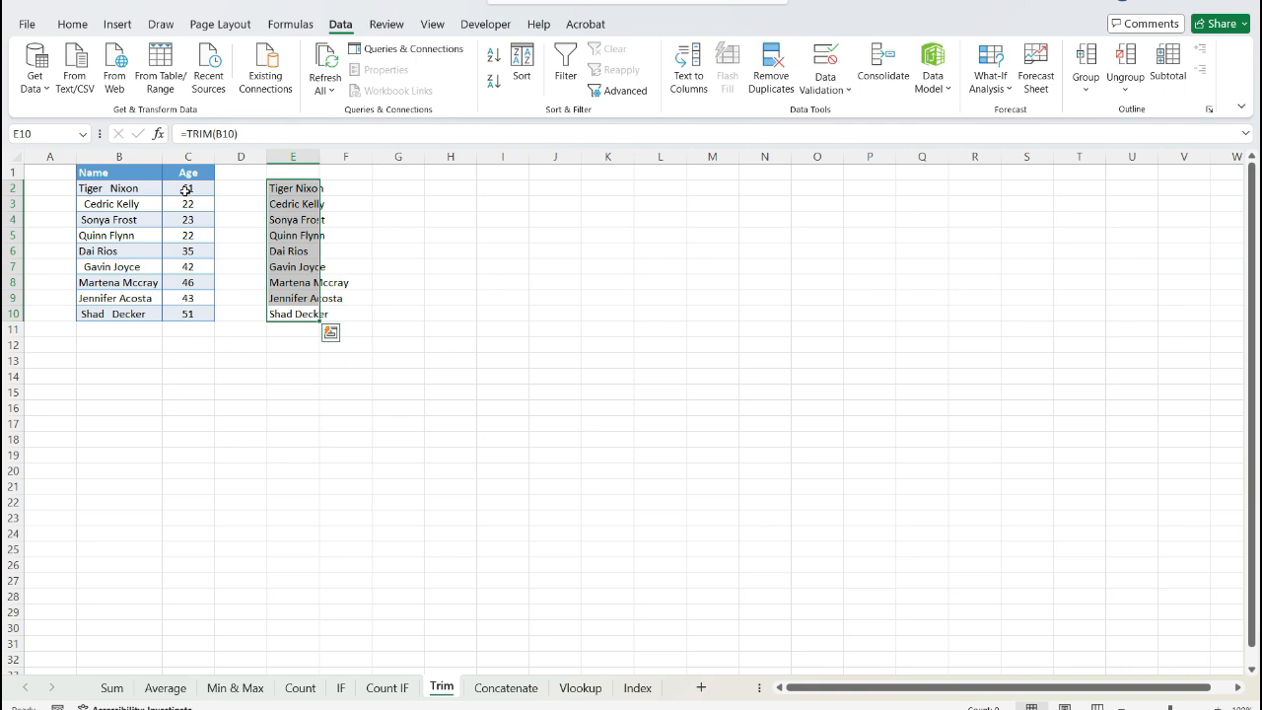
pyautogui.press('Down')
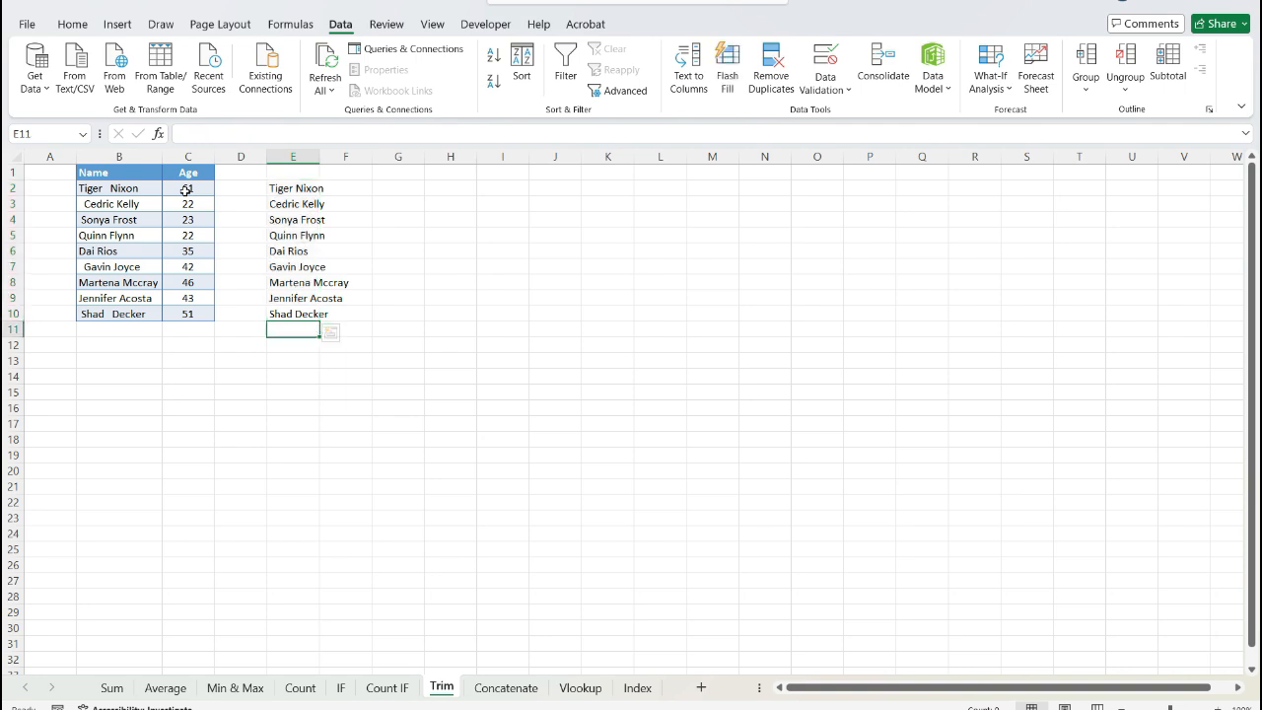
pyautogui.press('Up')
pyautogui.hotkey('ctrl', 'shift', 'Up')
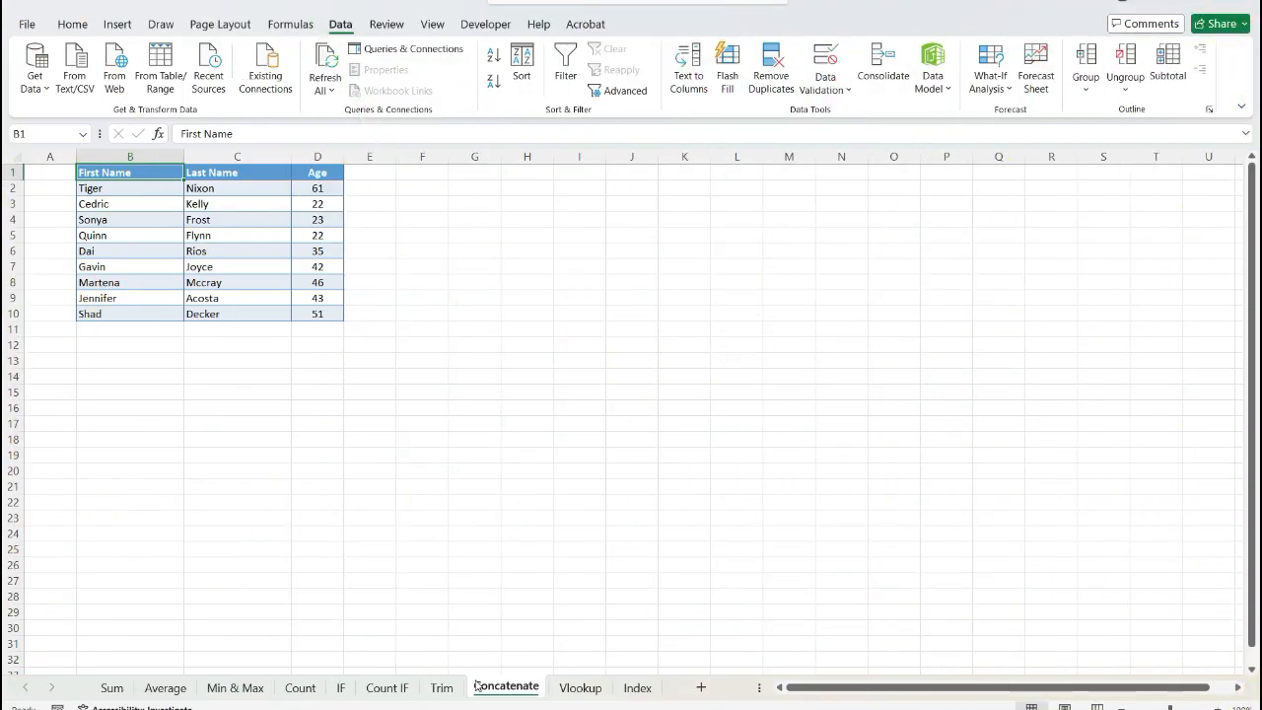
# Step: Join the first and last name in F2 of the Concatenate sheet by entering =CONCATENATE(B2,C2)
pyautogui.press('Down')
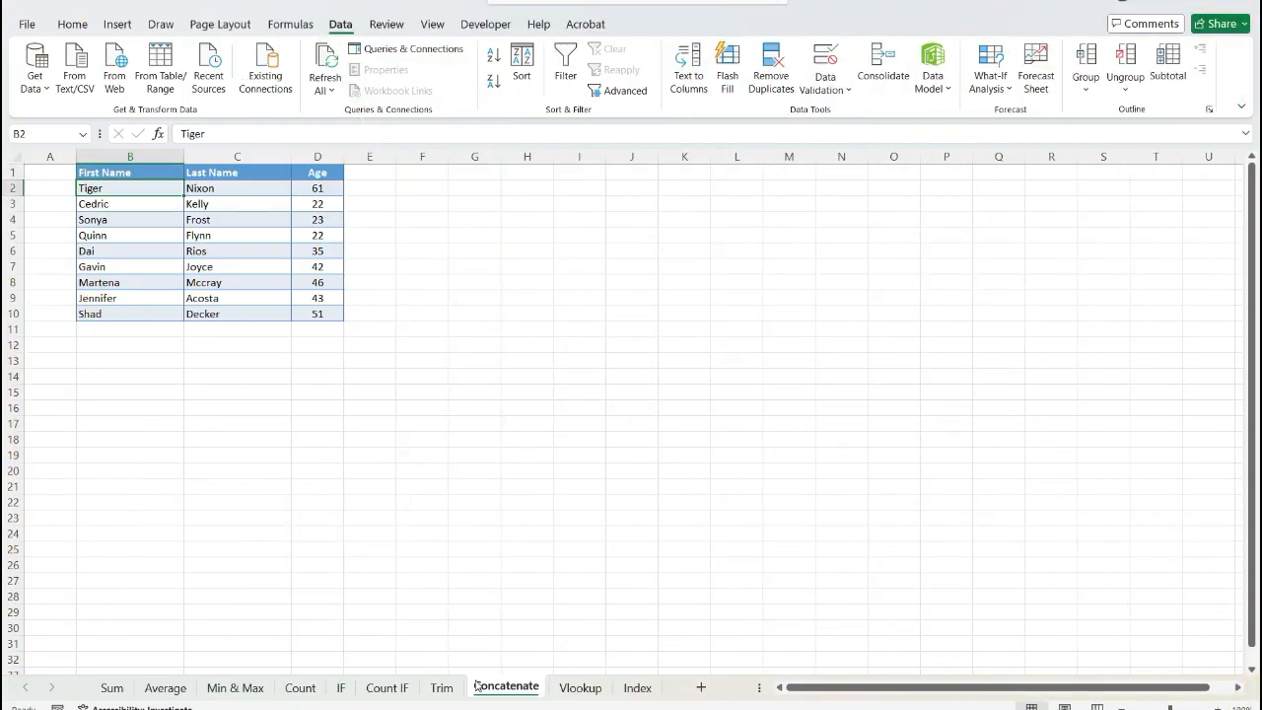
pyautogui.press('Up')
pyautogui.press('Right')
pyautogui.press('Right')
pyautogui.press('Right')
pyautogui.press('Right')
pyautogui.press('Down')
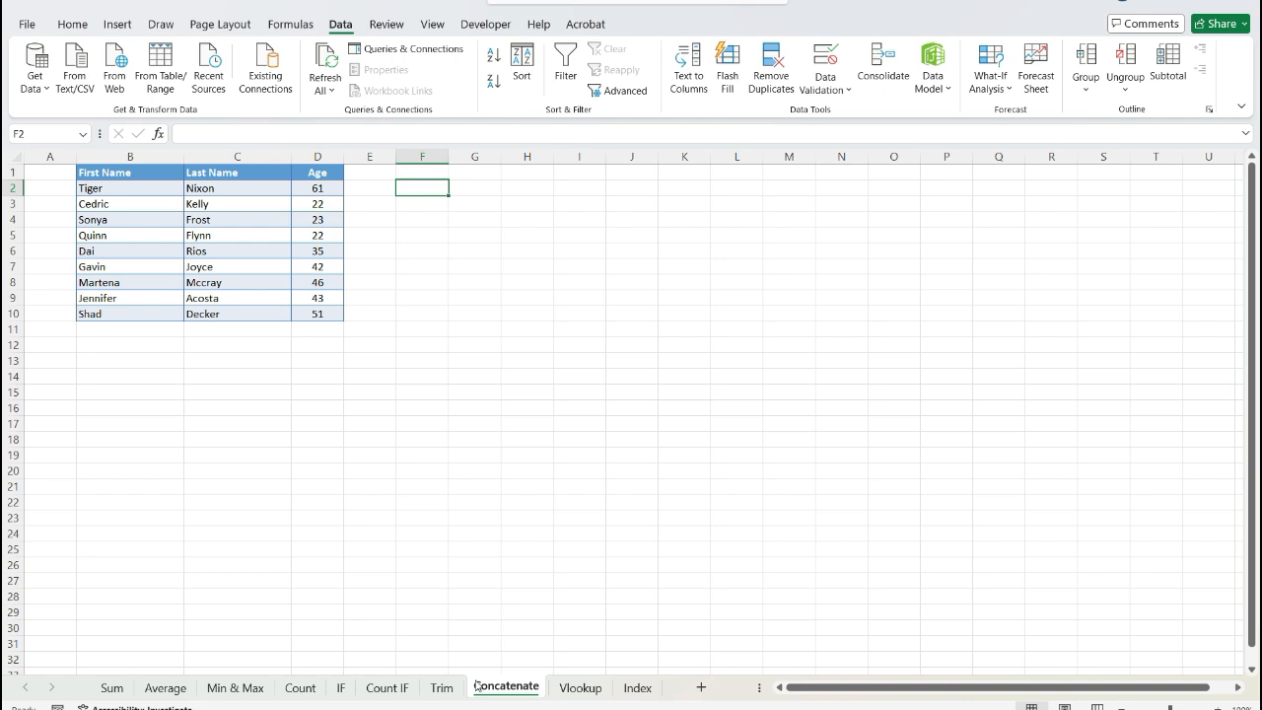
pyautogui.write('=')
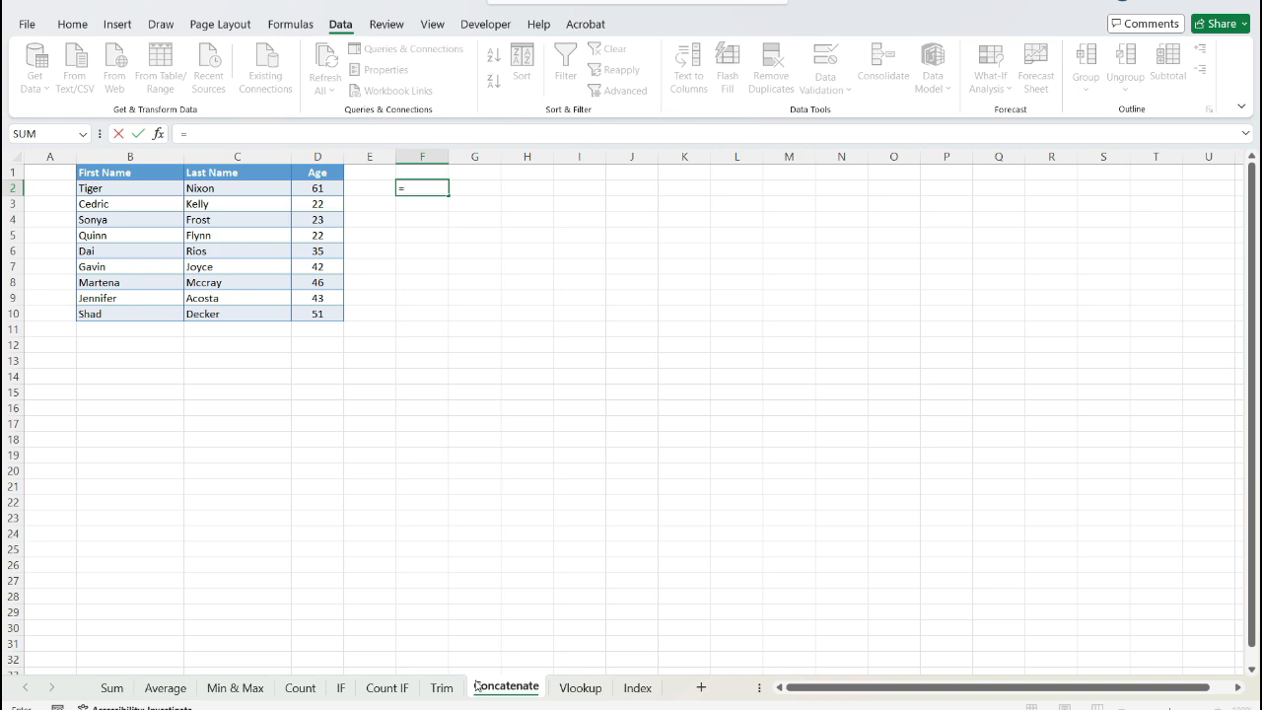
pyautogui.write('con')
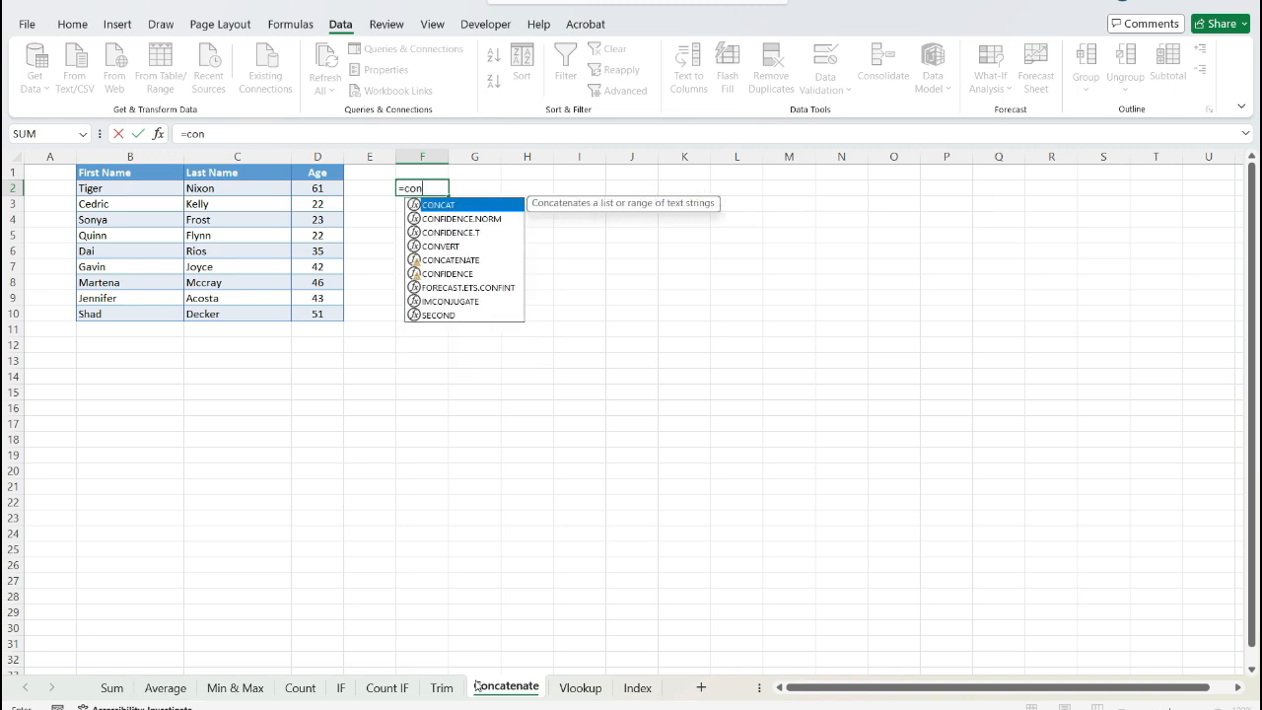
pyautogui.press('Down')
pyautogui.press('Down')
pyautogui.press('Down')
pyautogui.press('Down')
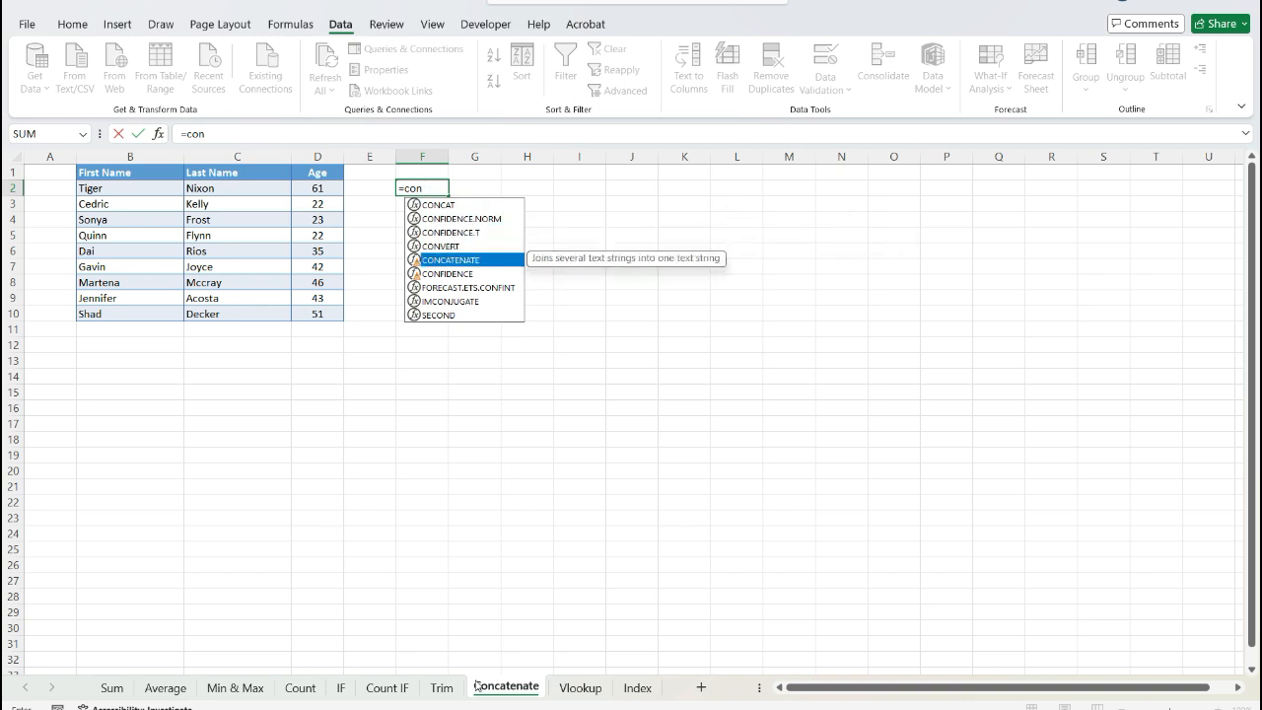
pyautogui.press('Tab')
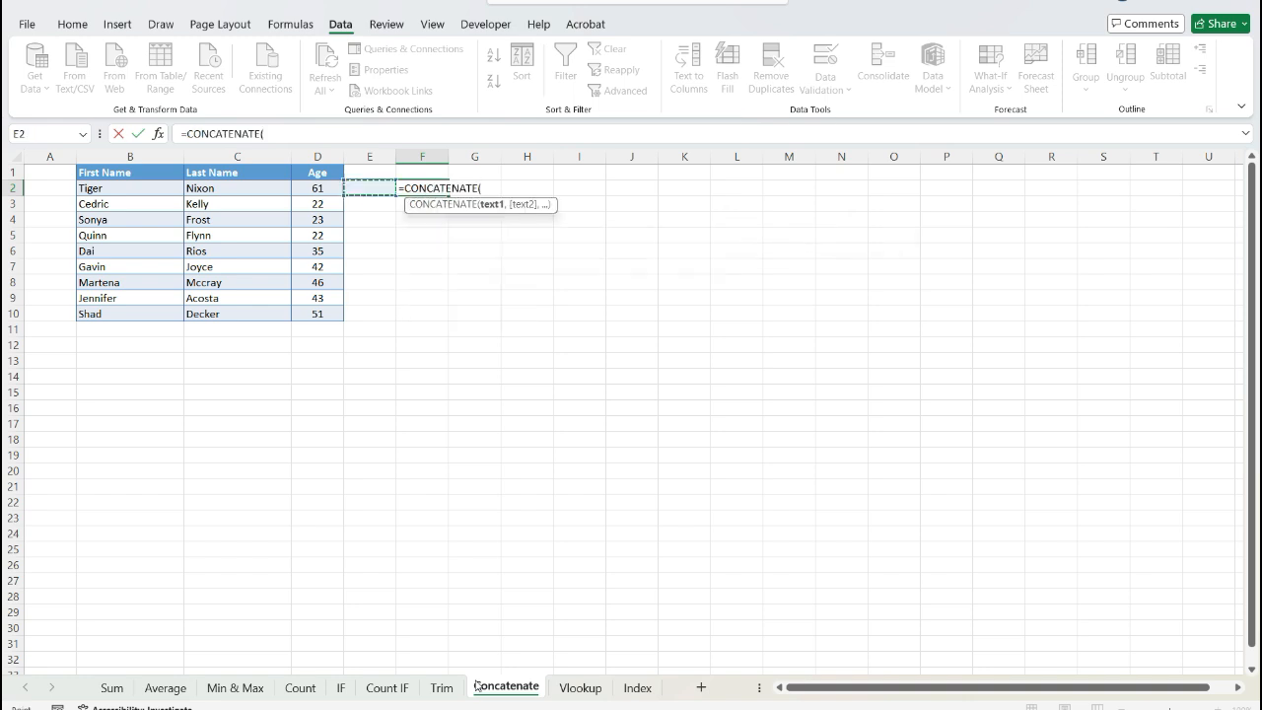
pyautogui.click(137, 188)
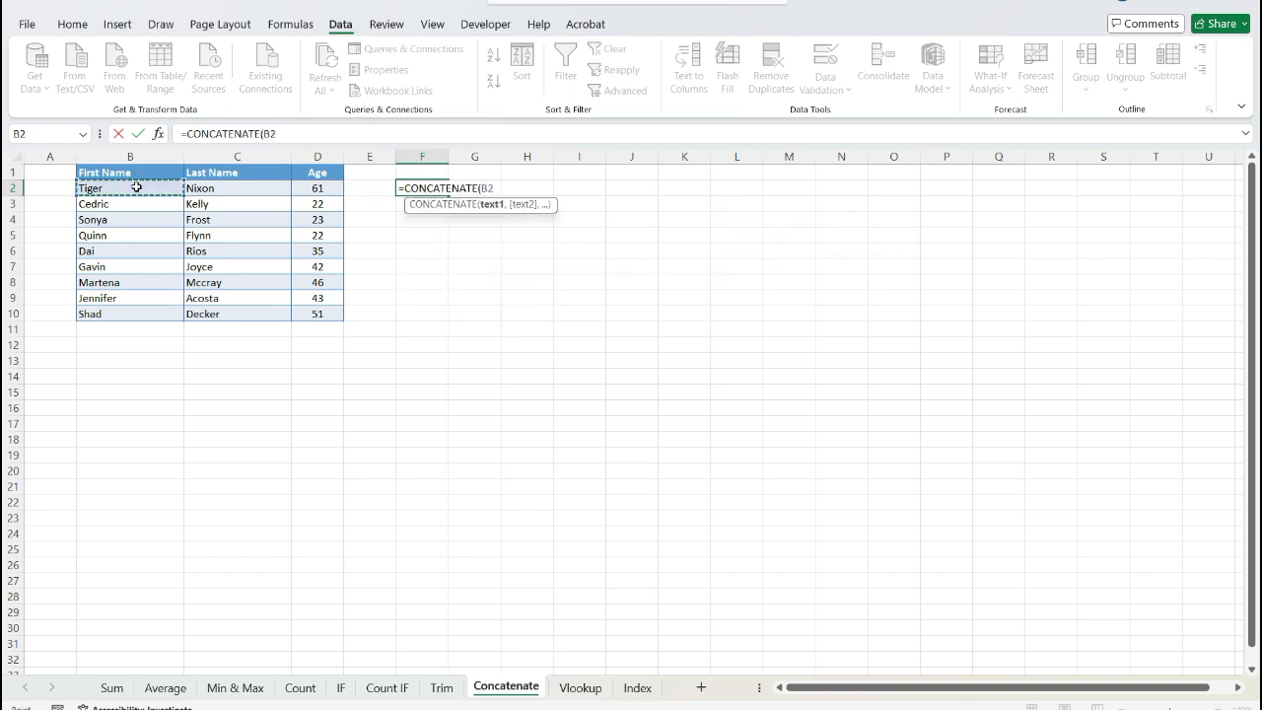
pyautogui.write(',')
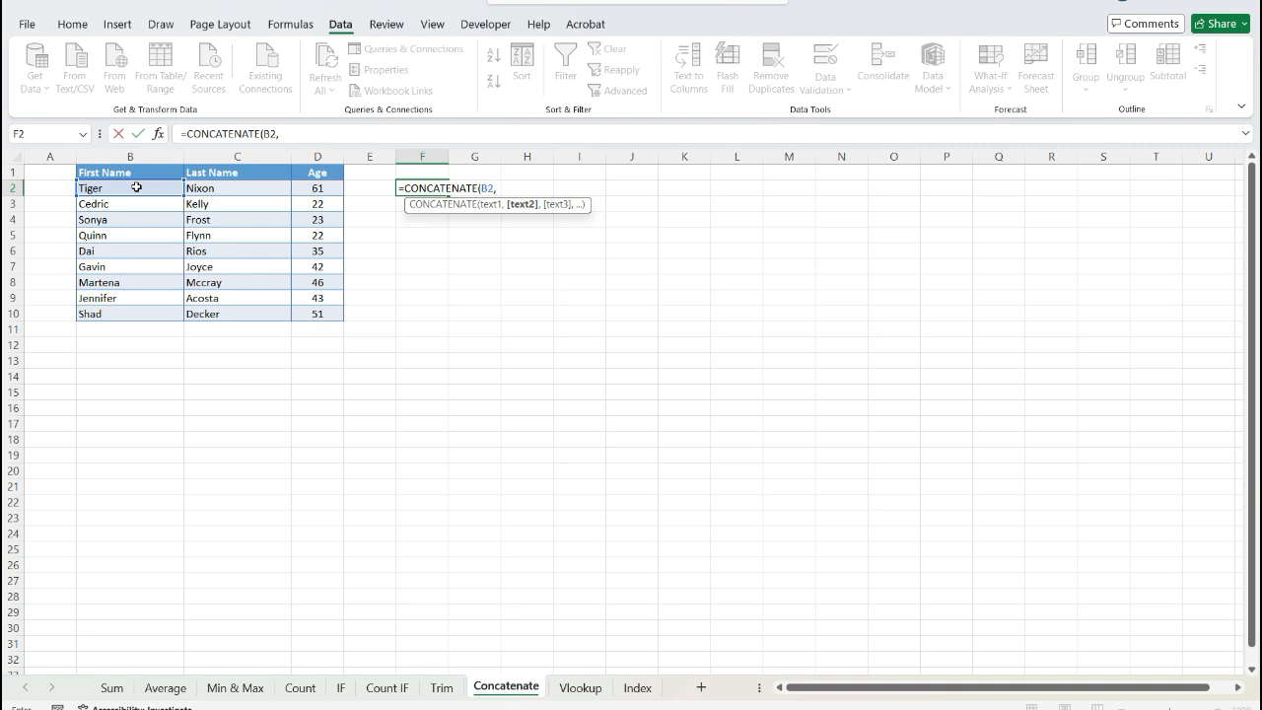
pyautogui.click(250, 188)
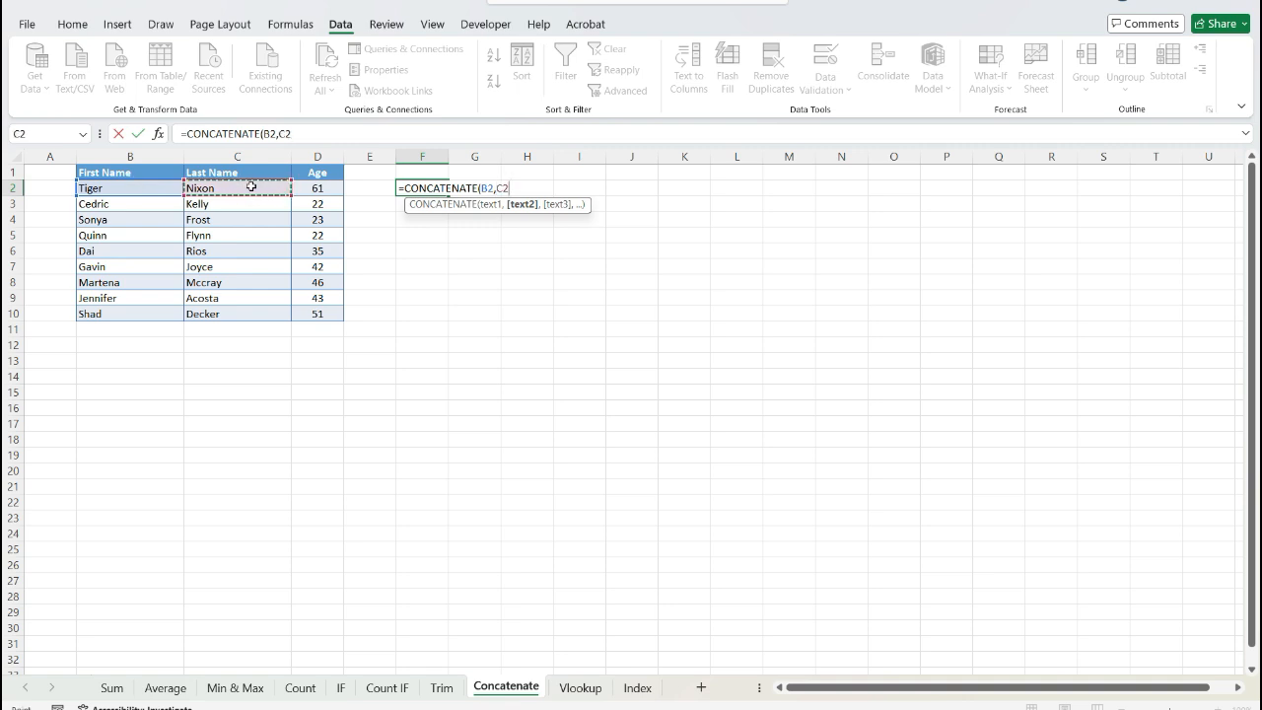
pyautogui.write(')')
pyautogui.press('Return')
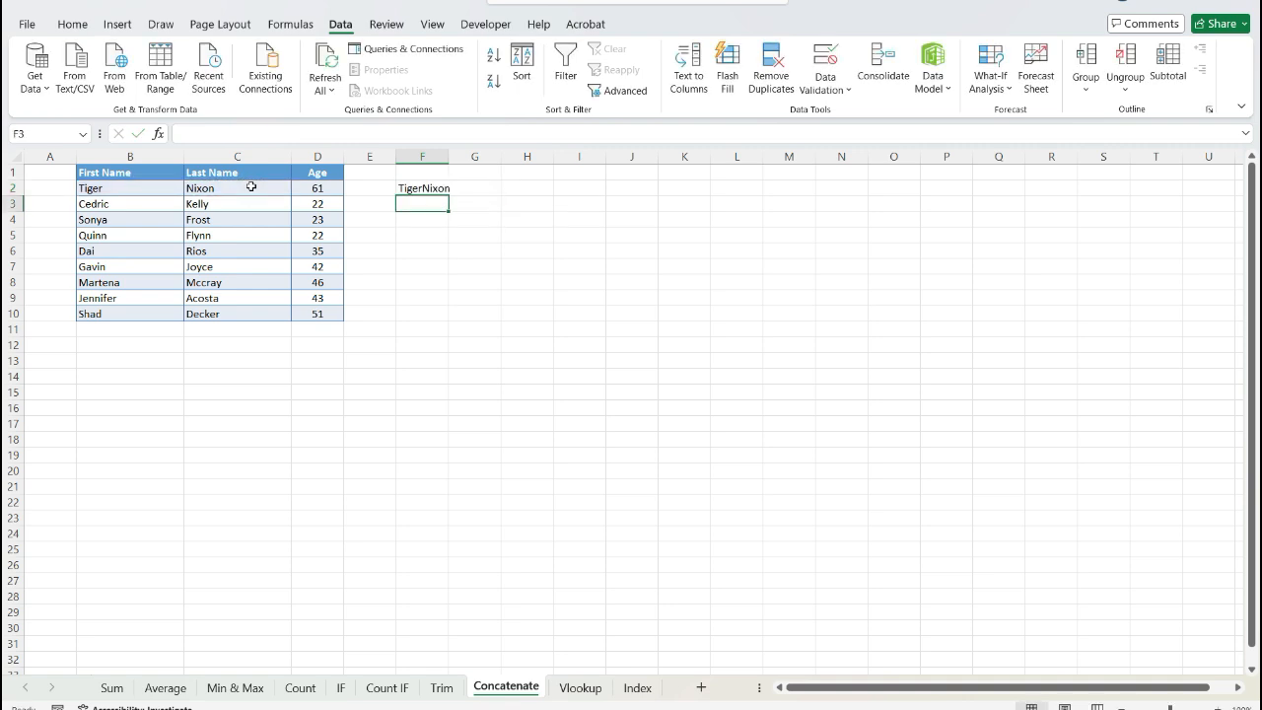
# Step: Add a space between the two names by changing the F2 formula to =CONCATENATE(B2," ",C2)
pyautogui.press('Up')
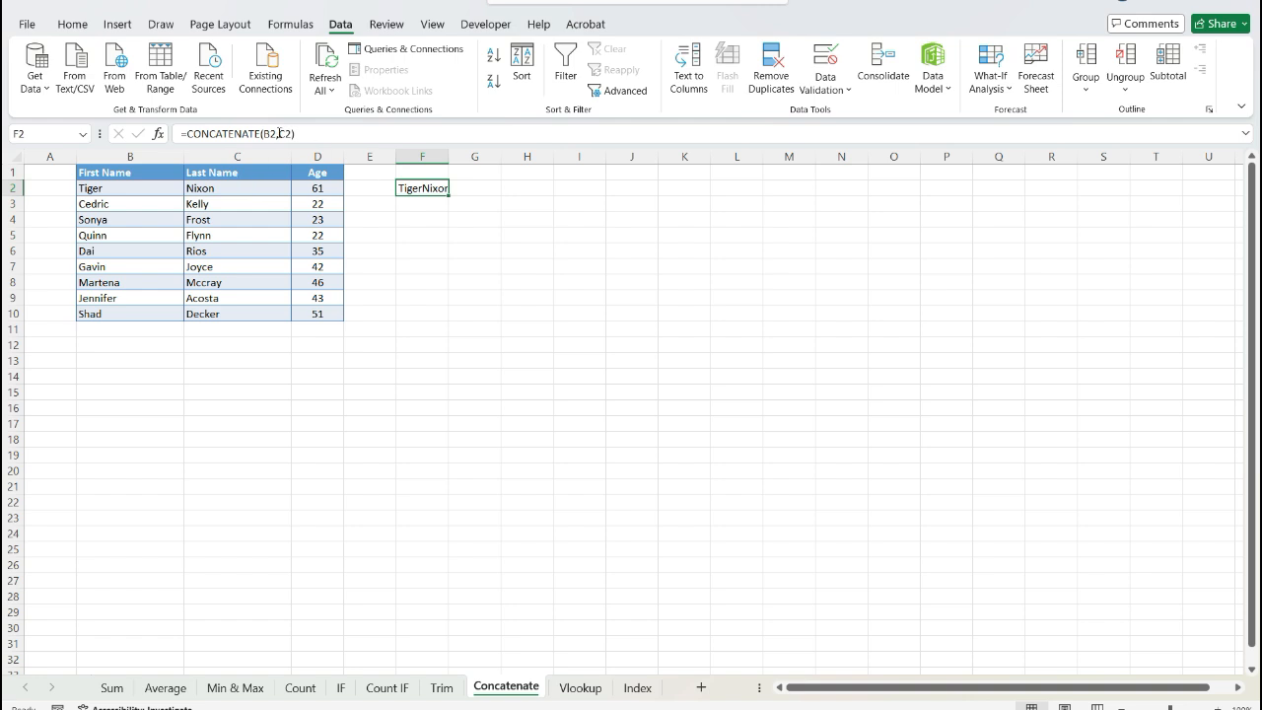
pyautogui.click(279, 133)
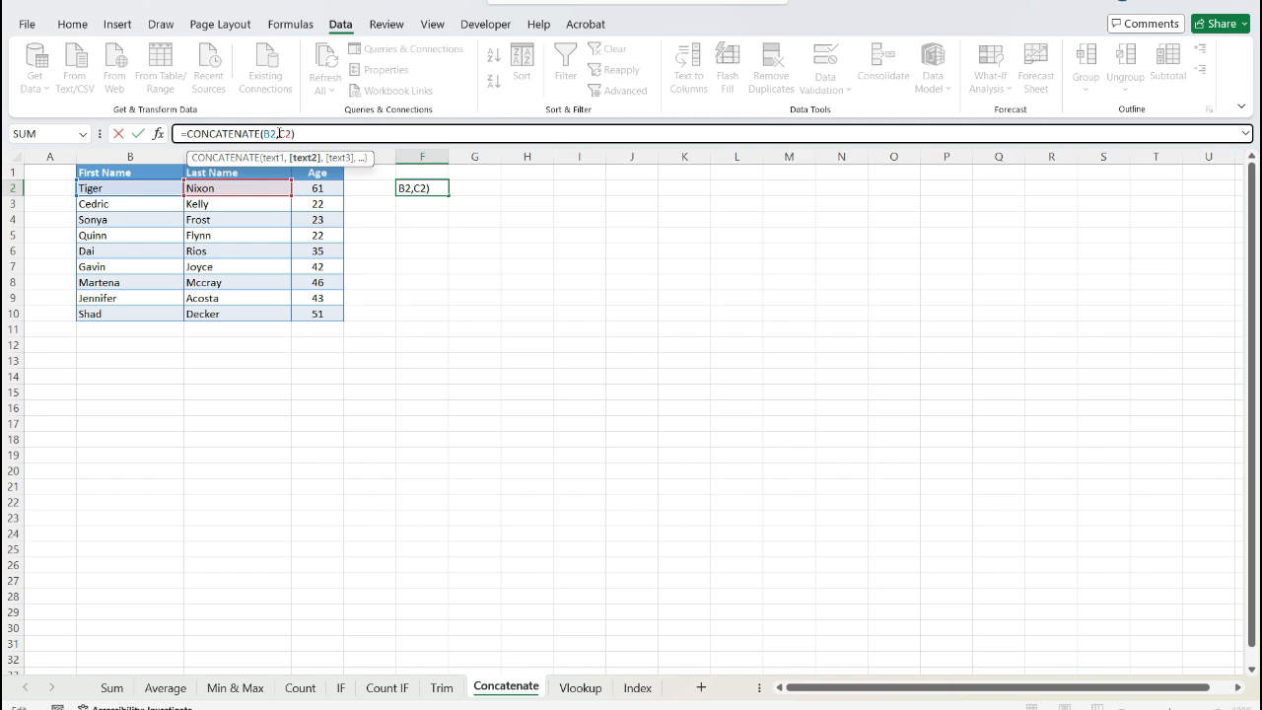
pyautogui.press('Delete')
pyautogui.press('BackSpace')
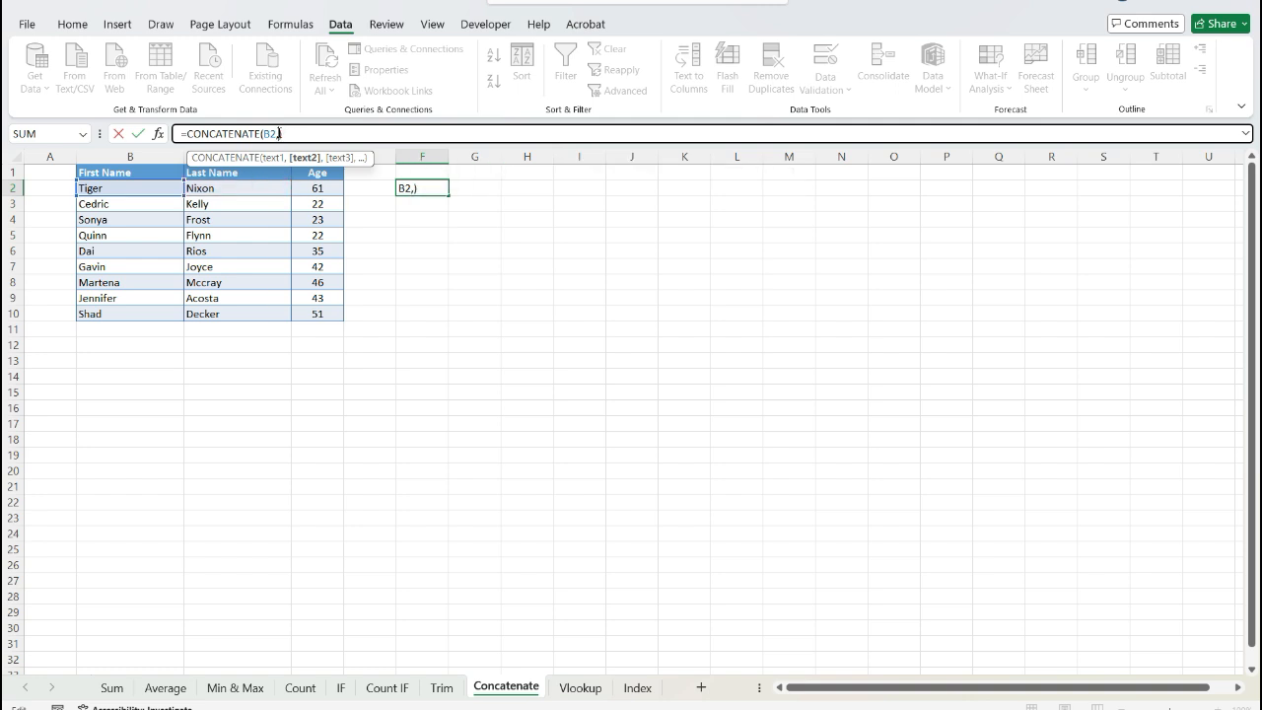
pyautogui.write('" ",')
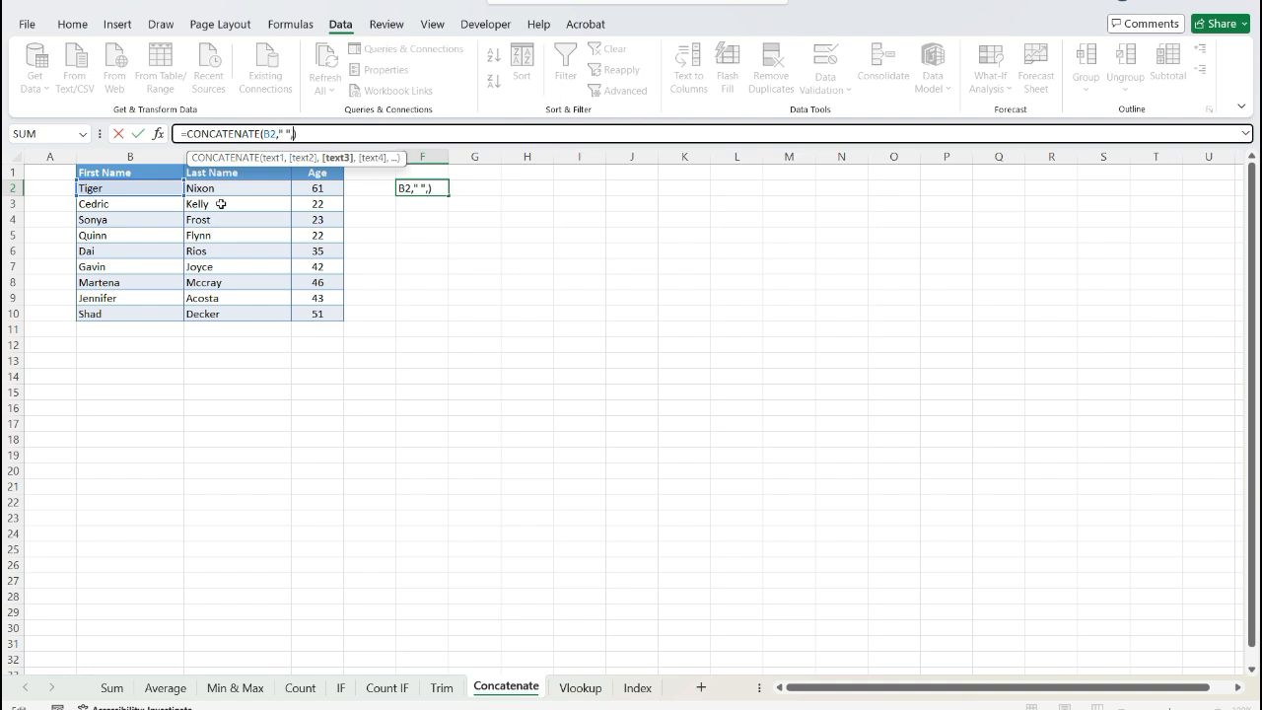
pyautogui.click(228, 188)
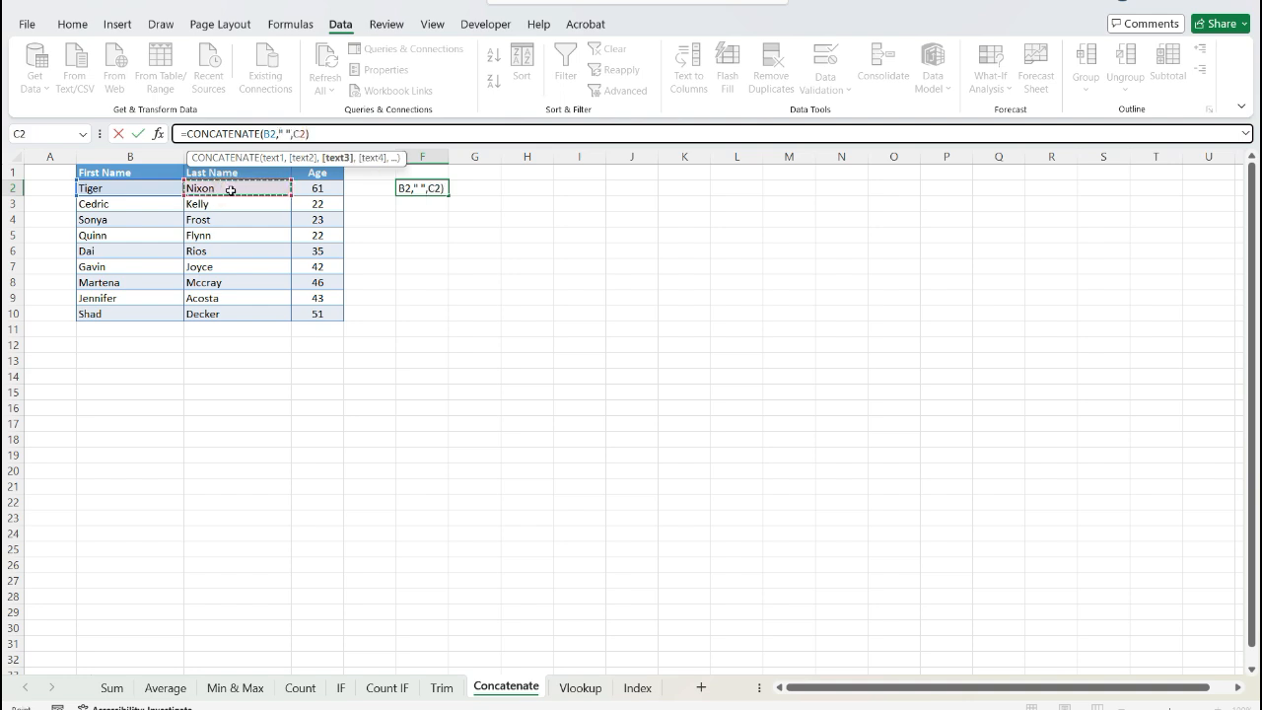
pyautogui.press('Return')
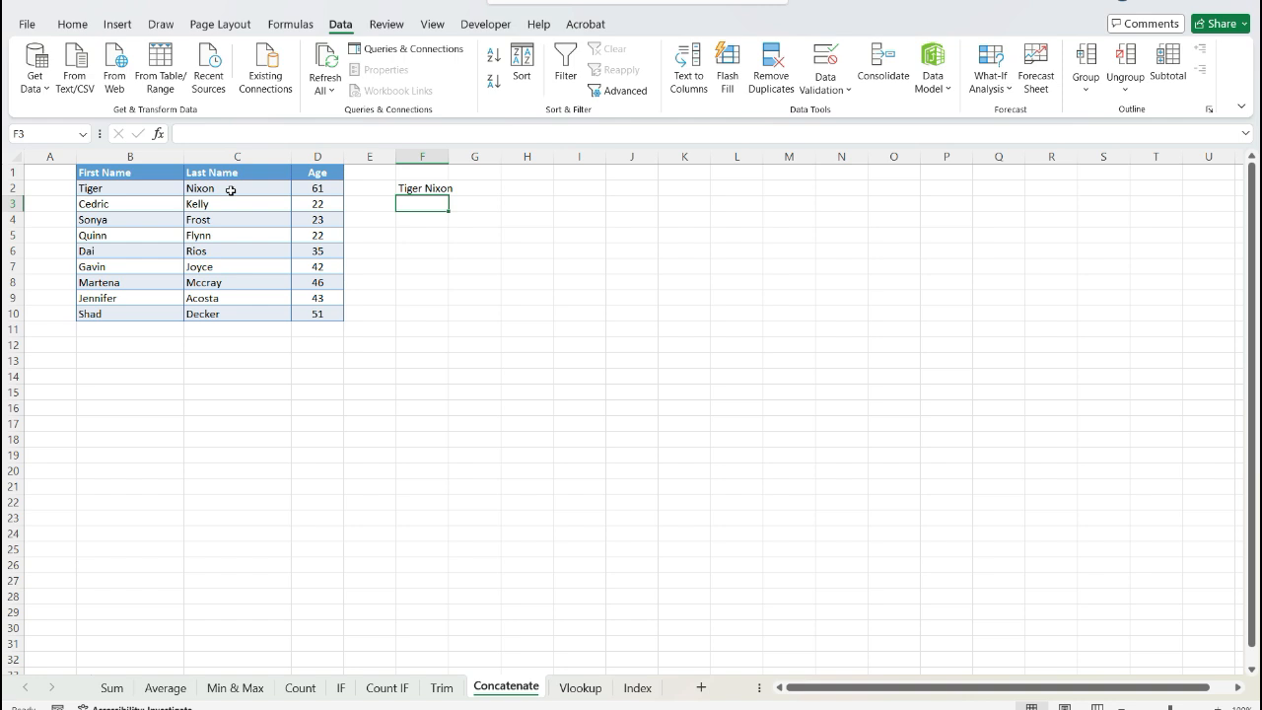
# Step: Fill the CONCATENATE formula from F2 down to F10 for all rows of the table
pyautogui.press('Up')
pyautogui.press('Left')
pyautogui.press('Left')
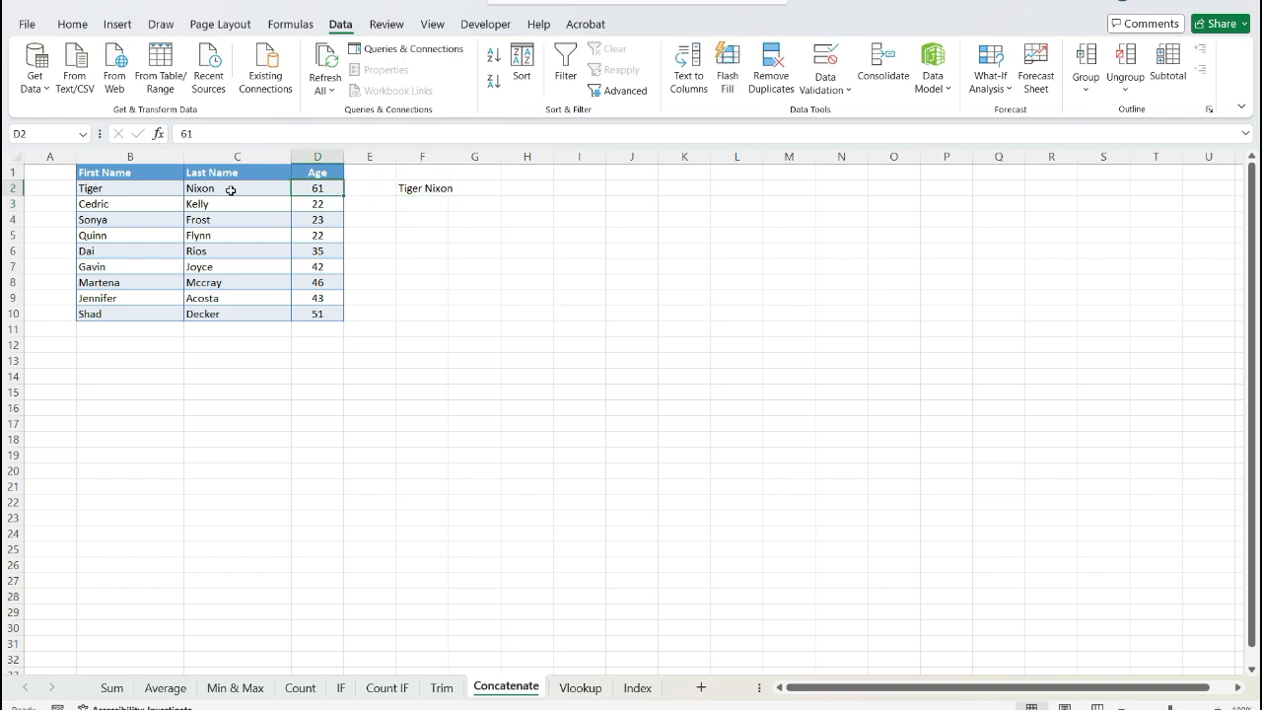
pyautogui.hotkey('ctrl', 'Down')
pyautogui.press('Right')
pyautogui.press('Right')
pyautogui.hotkey('ctrl', 'shift', 'Up')
pyautogui.hotkey('ctrl', 'd')
pyautogui.hotkey('ctrl', 'Up')
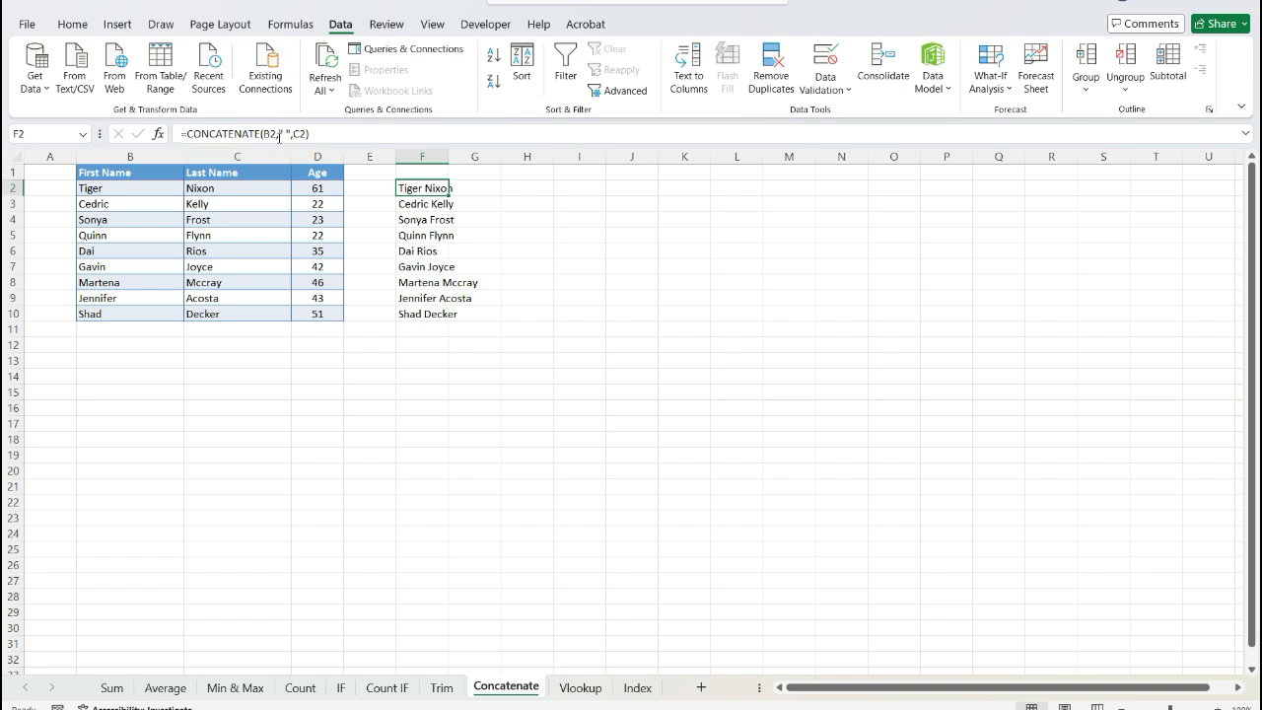
# Step: Append the age in parentheses by extending the F2 formula to =CONCATENATE(B2," ",C2," (",D2,")")
pyautogui.click(307, 132)
pyautogui.write(',')
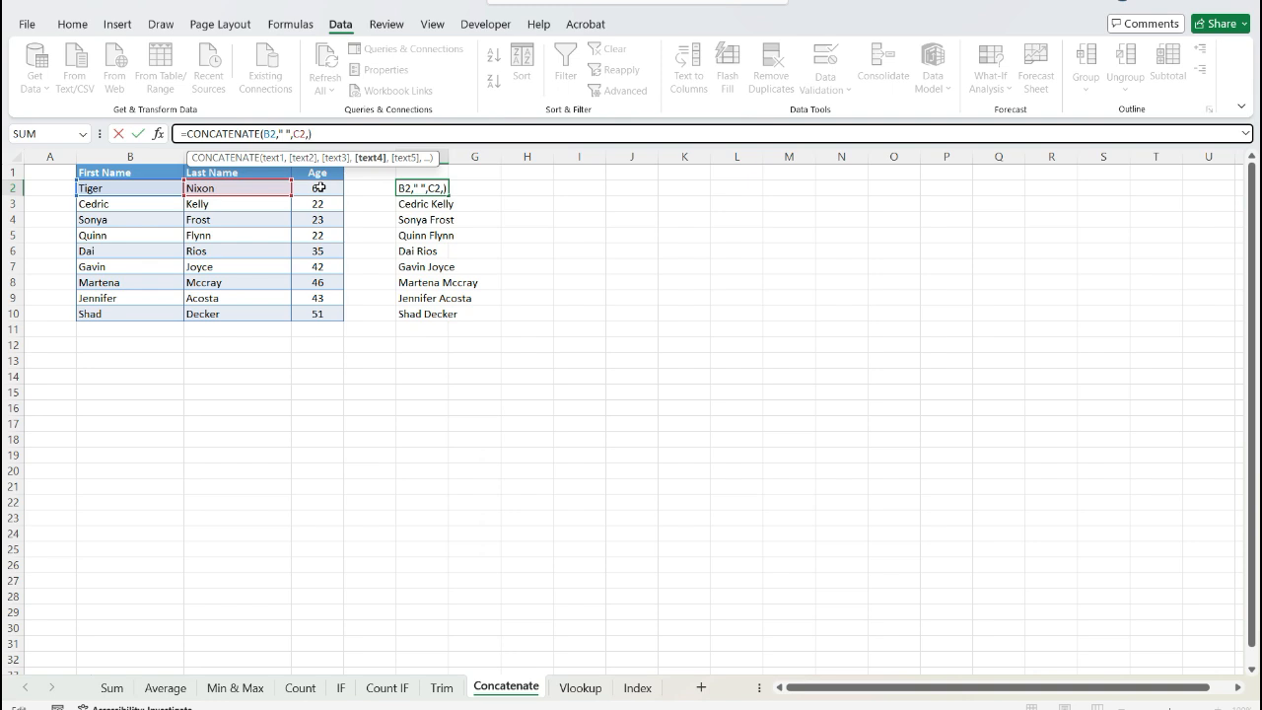
pyautogui.write('" (",')
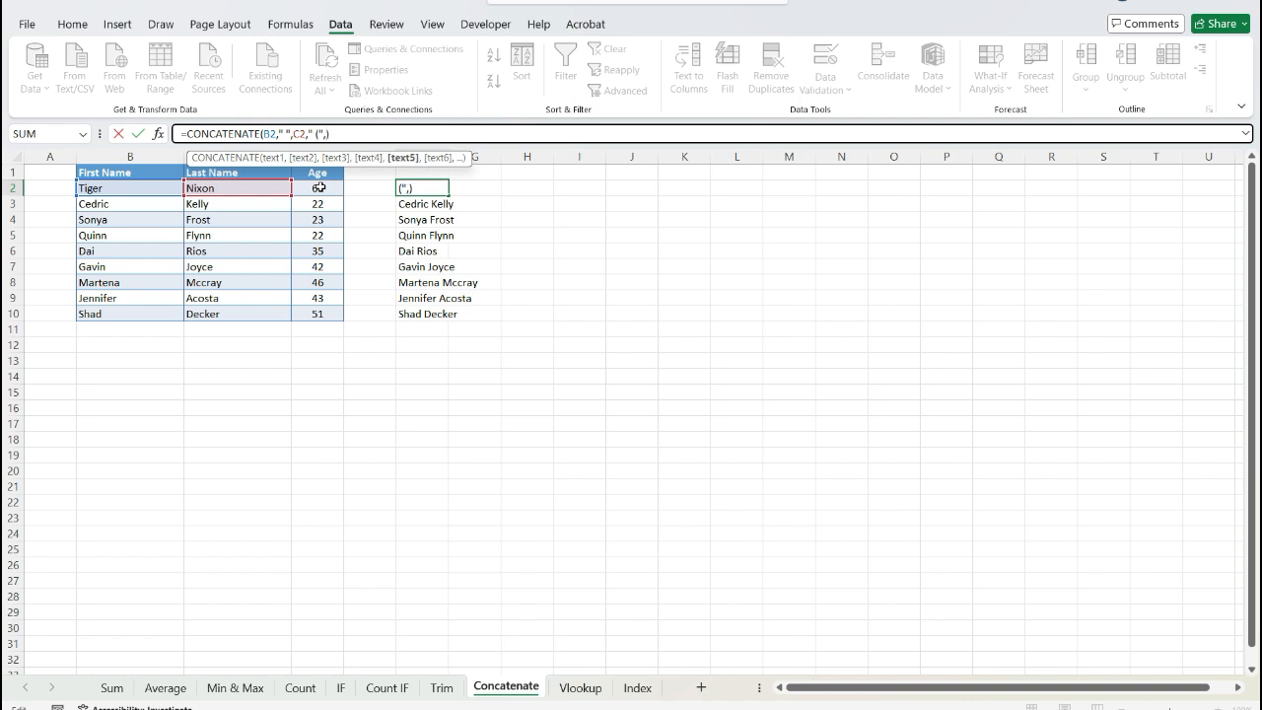
pyautogui.click(318, 187)
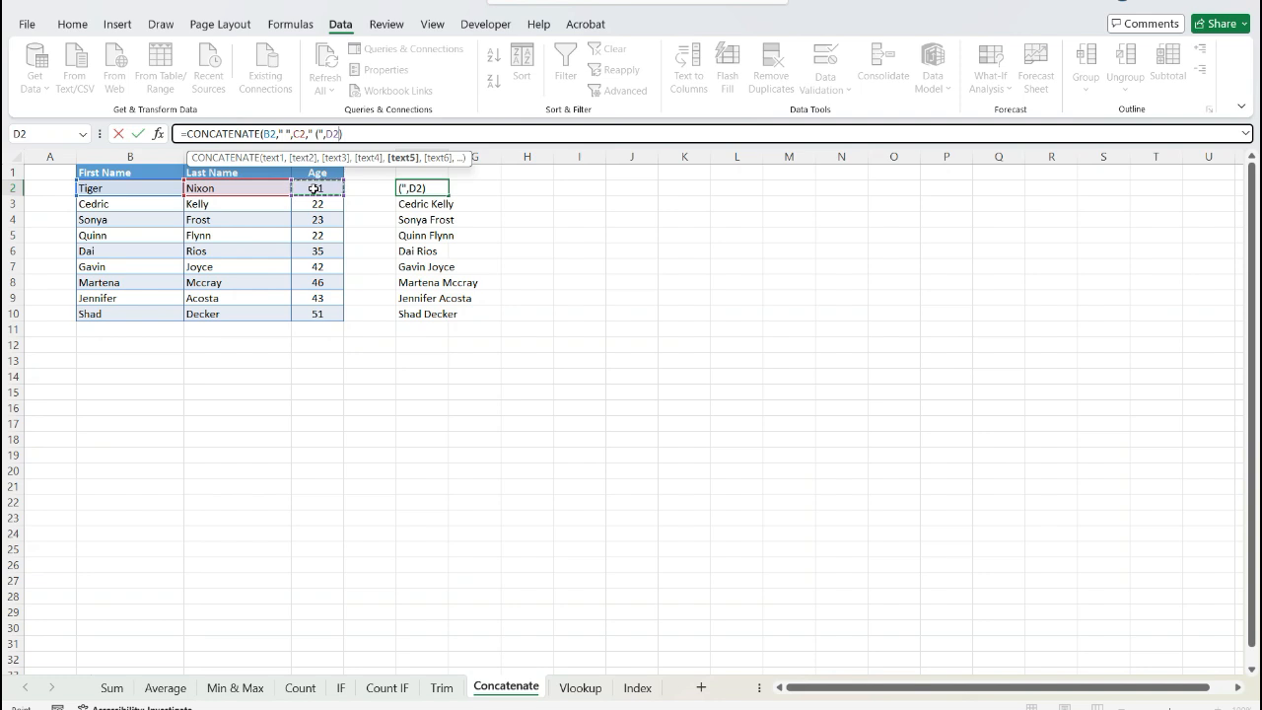
pyautogui.write(',')
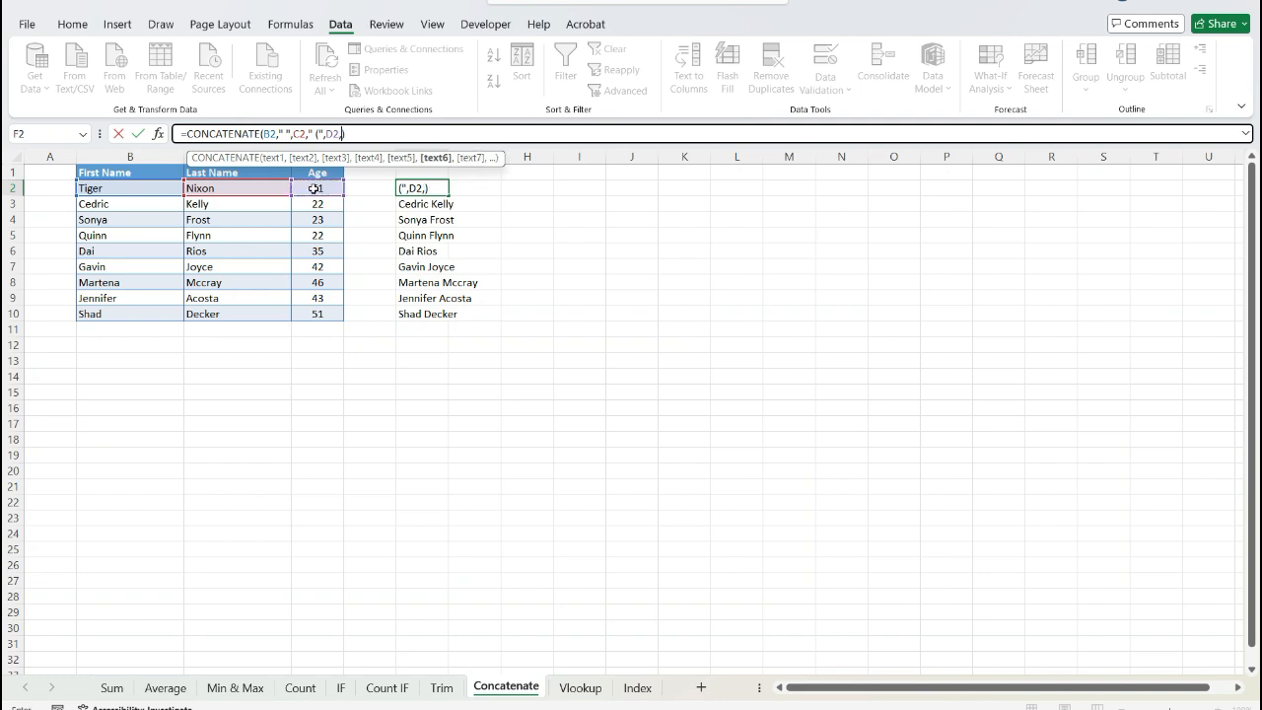
pyautogui.write('")"')
pyautogui.press('Return')
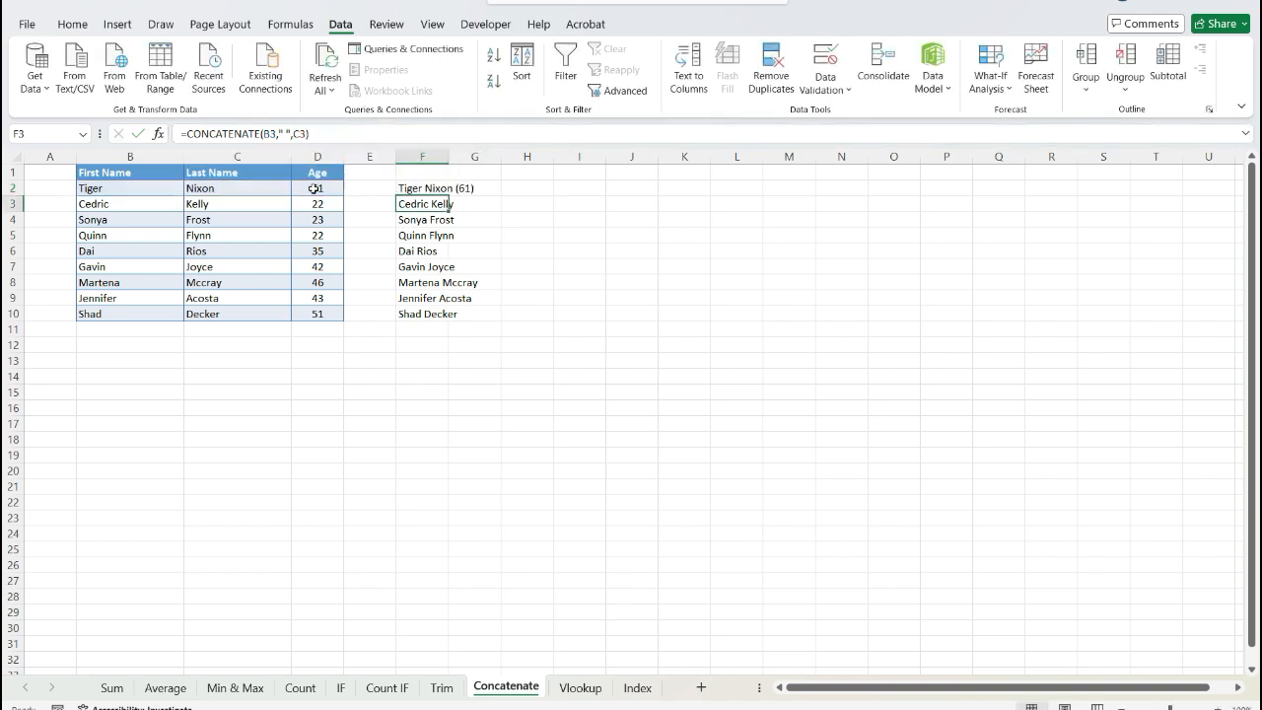
# Step: Fill the extended formula with the age from F2 down to F10 and check the filled formula in F3
pyautogui.press('Up')
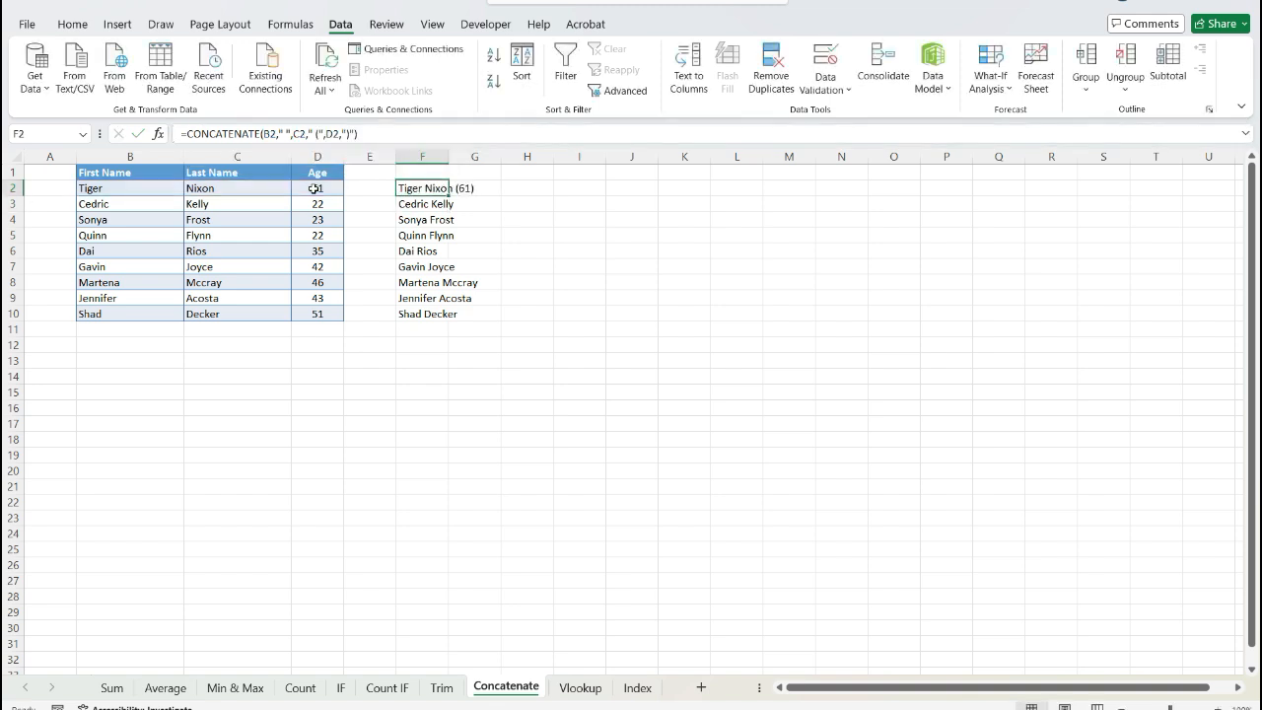
pyautogui.hotkey('ctrl', 'shift', 'Down')
pyautogui.hotkey('ctrl', 'd')
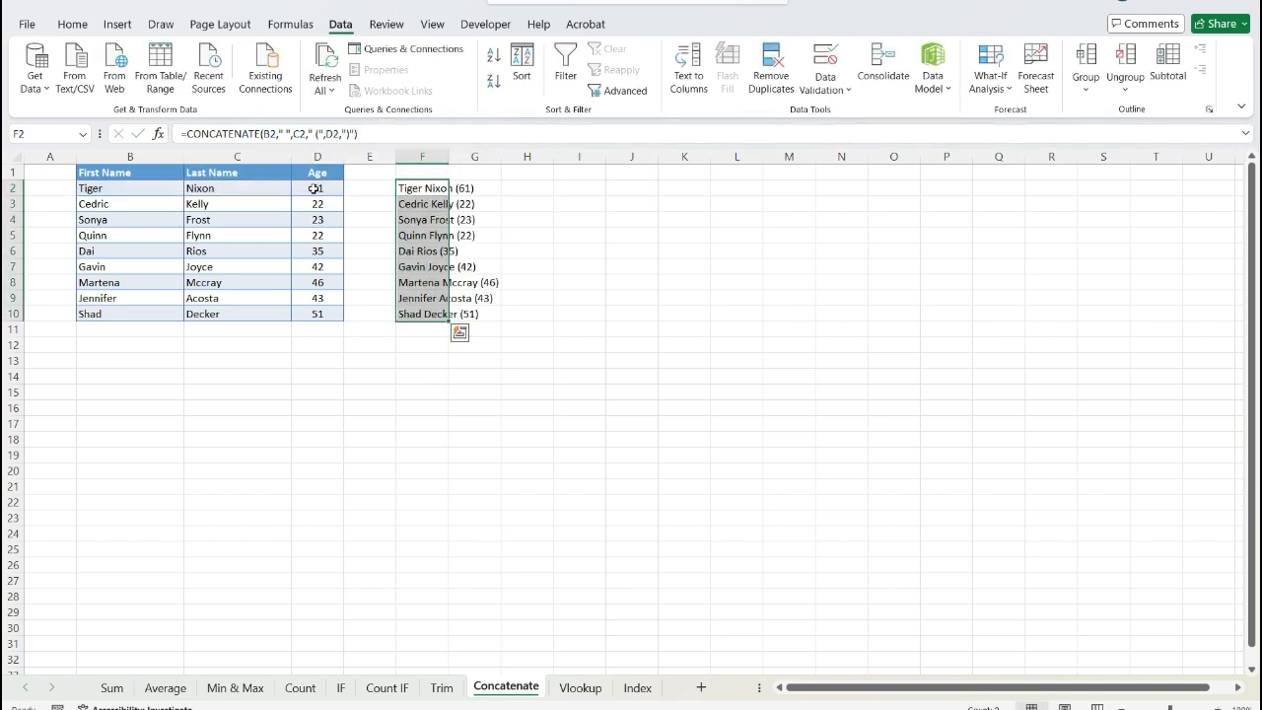
pyautogui.press('Down')
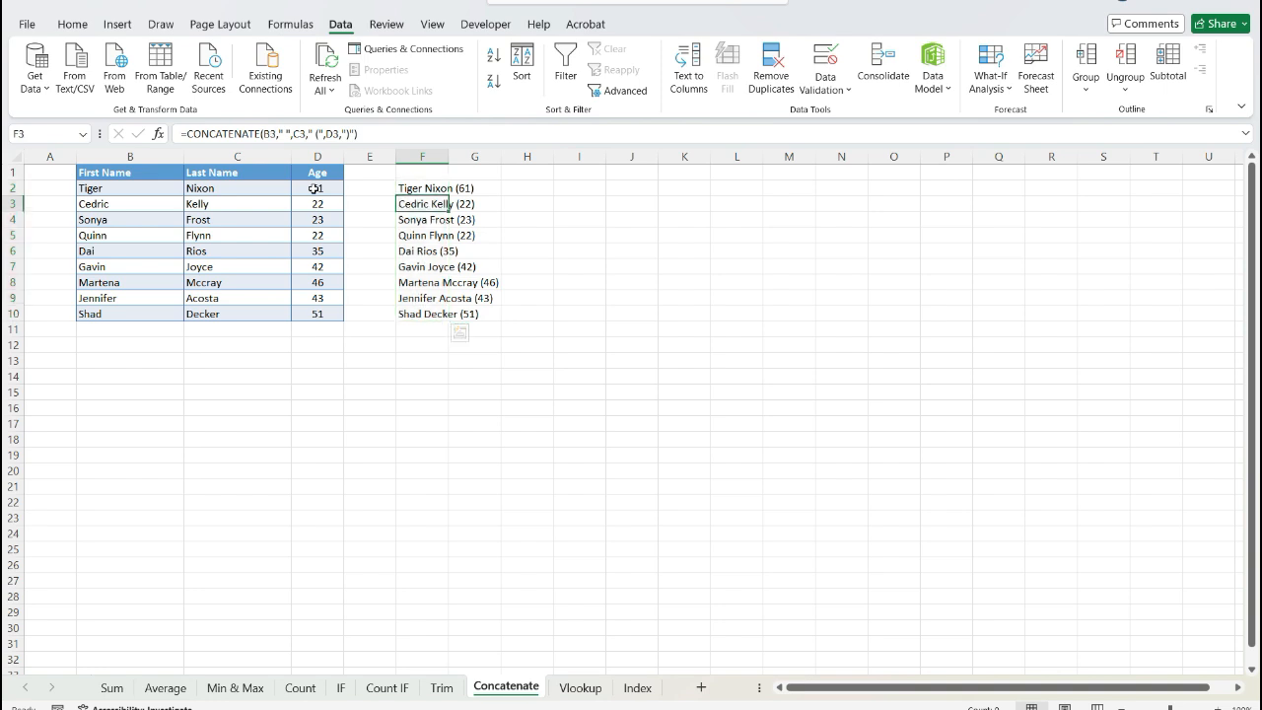
pyautogui.press('Up')
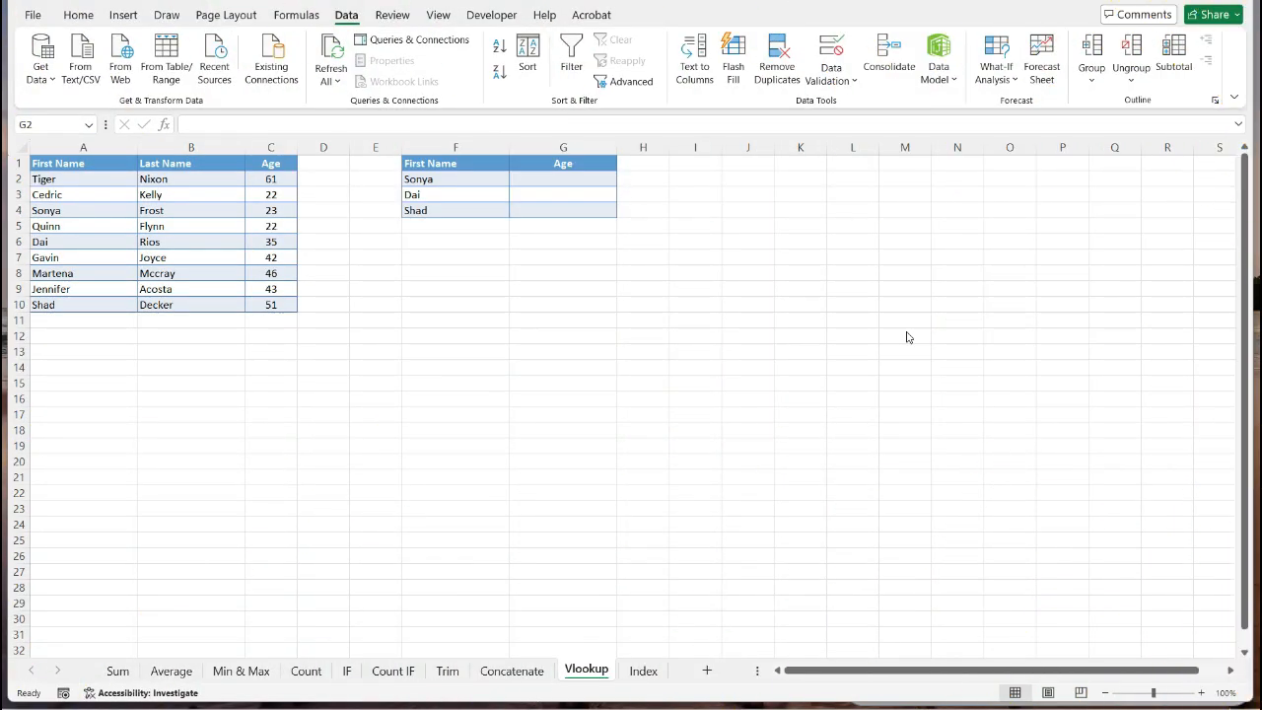
# Step: Examine the source table's name and age columns and the lookup names in F2:F4 on the Vlookup sheet
pyautogui.click(547, 179)
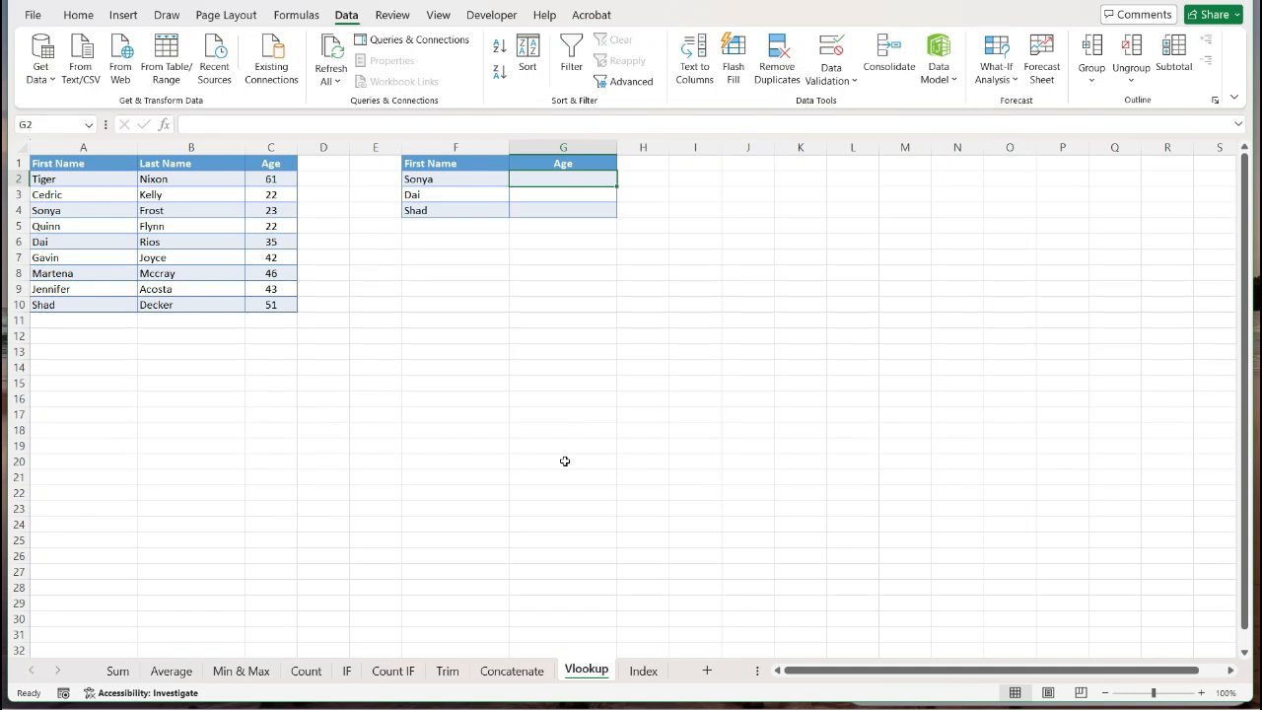
pyautogui.press('Left')
pyautogui.press('Left')
pyautogui.press('Left')
pyautogui.press('Left')
pyautogui.press('Left')
pyautogui.press('Left')
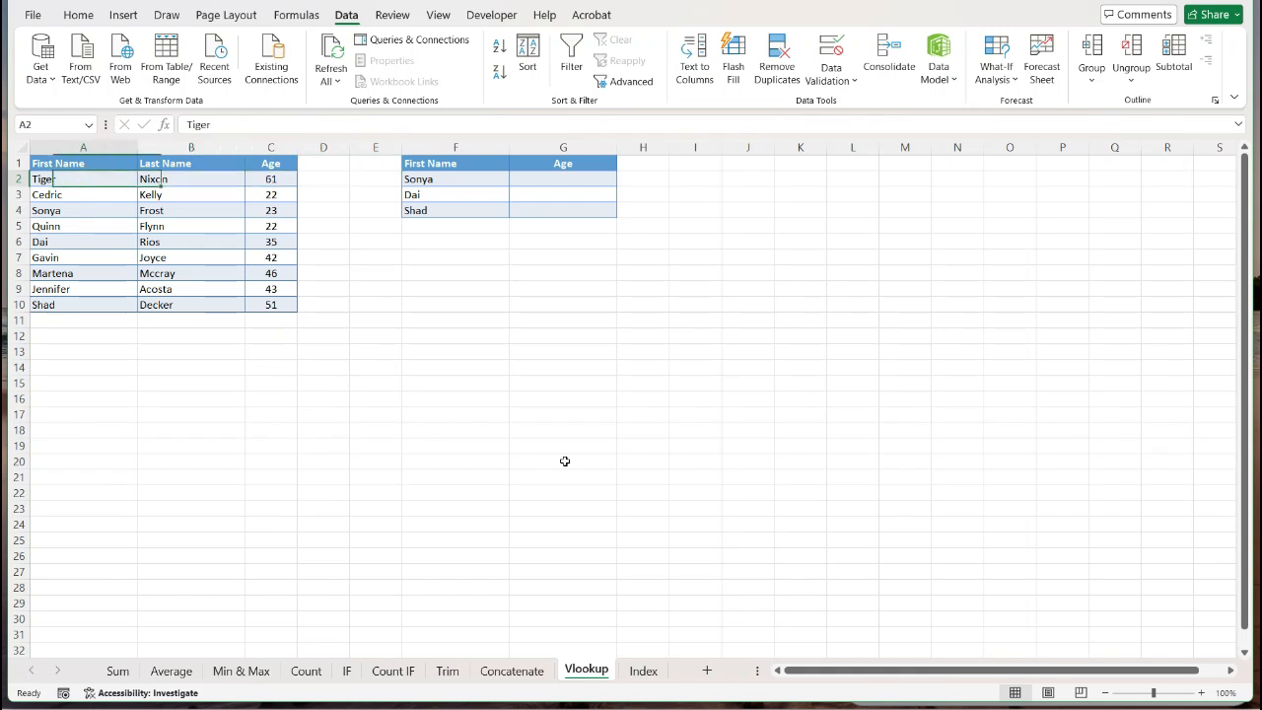
pyautogui.press('Right')
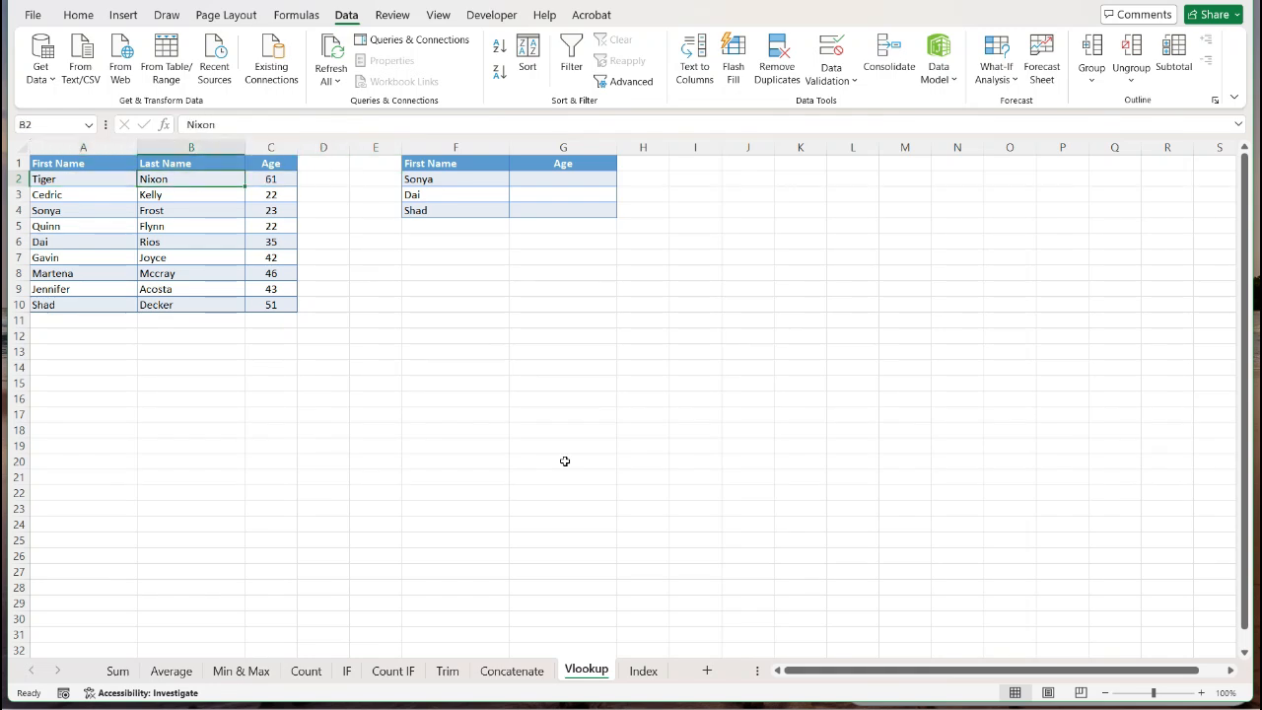
pyautogui.press('Right')
pyautogui.press('Right')
pyautogui.press('Right')
pyautogui.press('Right')
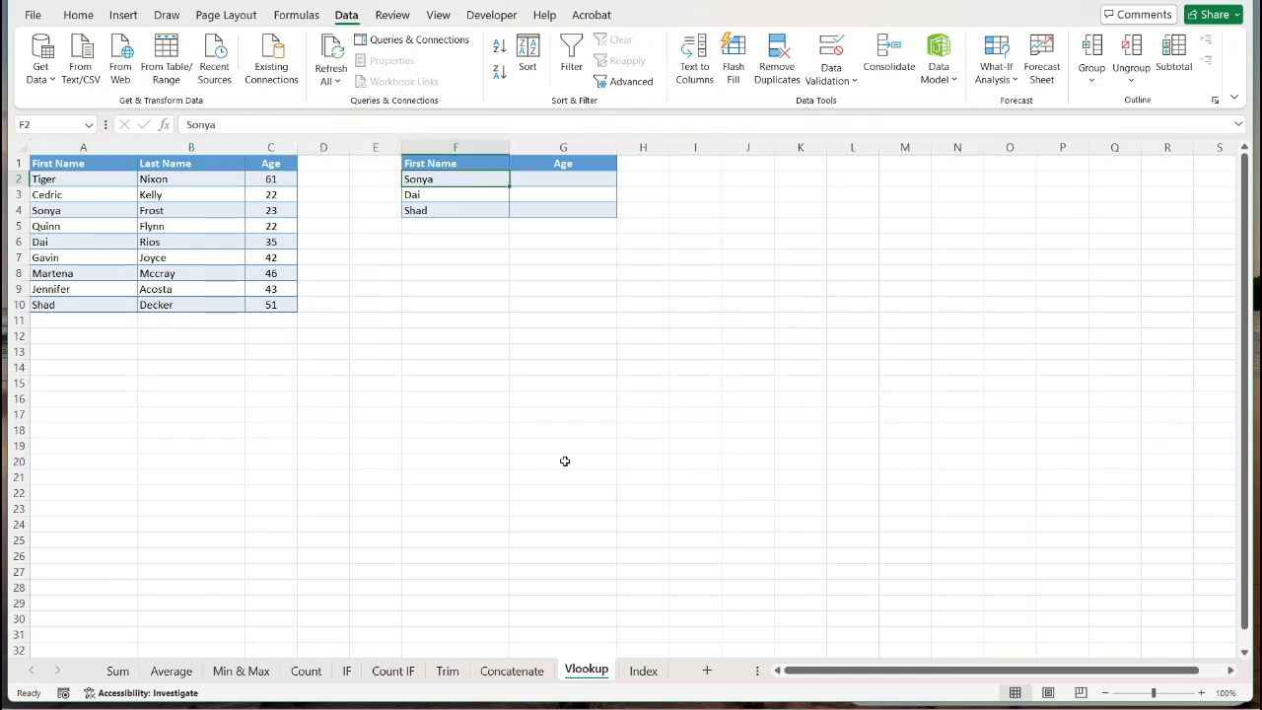
pyautogui.hotkey('ctrl', 'shift', 'Down')
pyautogui.press('Right')
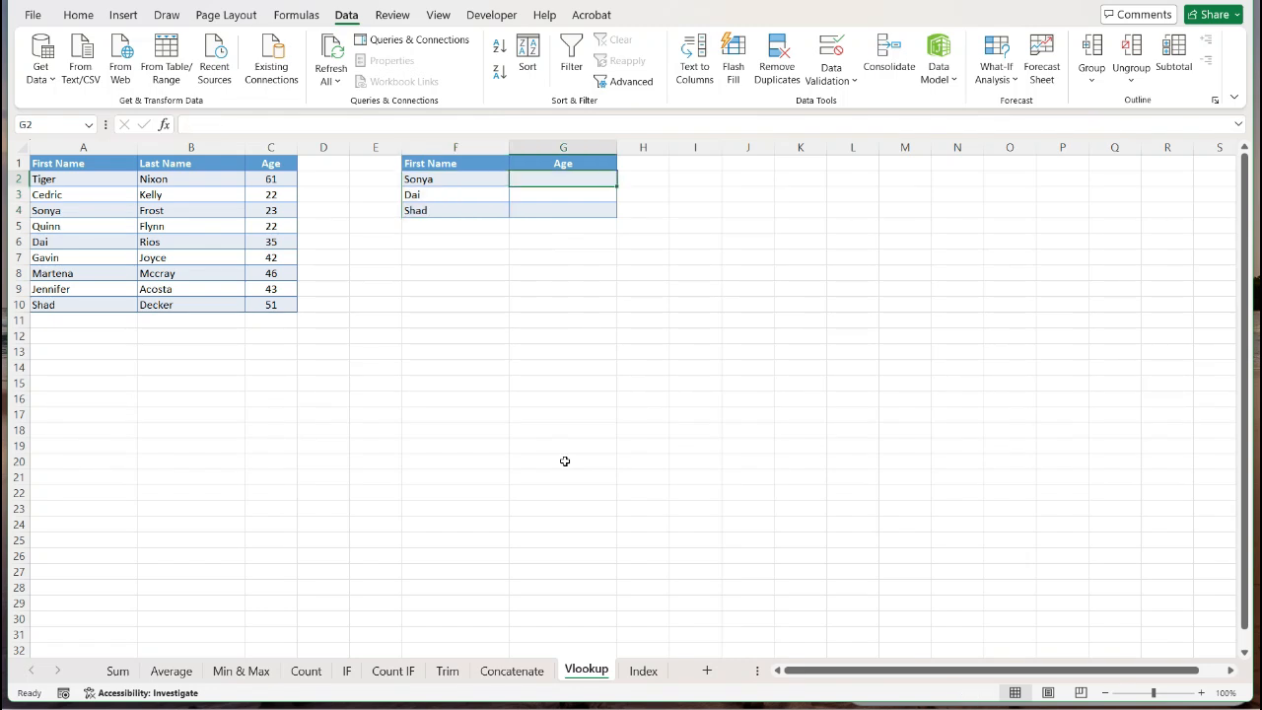
# Step: Start a VLOOKUP formula in G2 with F2 as the lookup value and A1:C10 as the table array
pyautogui.write('=vl')
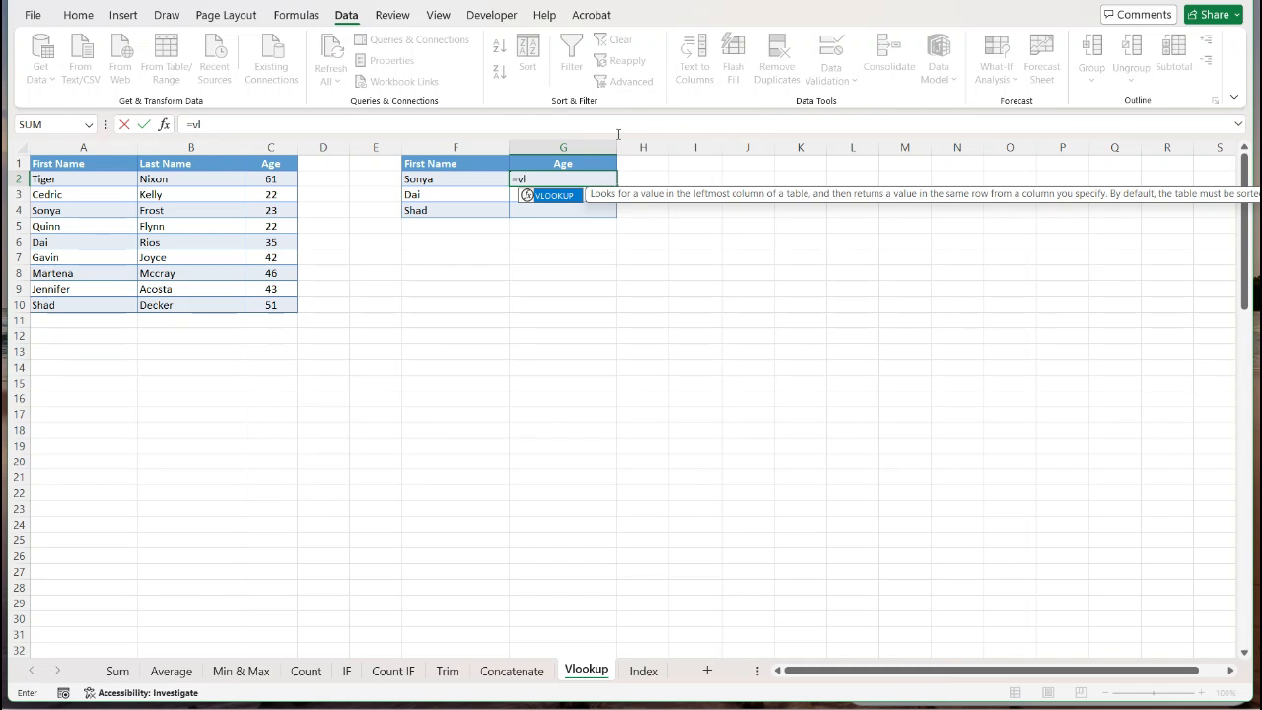
pyautogui.press('Tab')
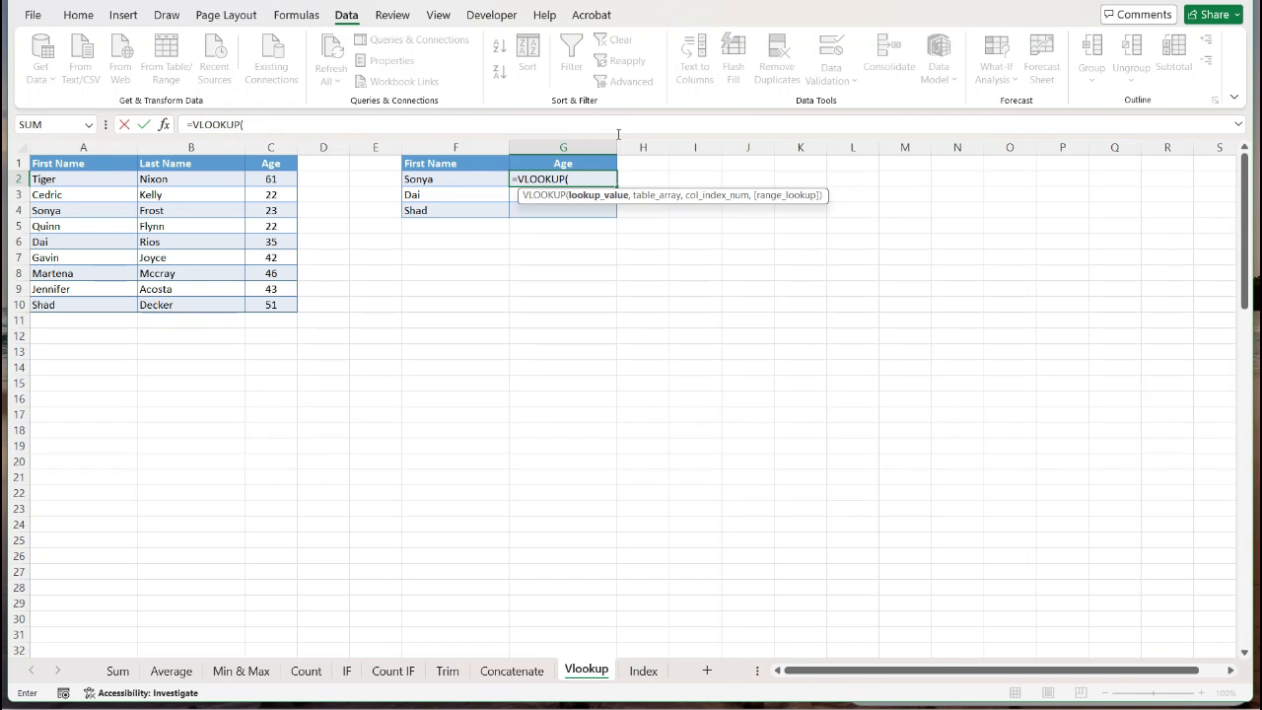
pyautogui.click(453, 176)
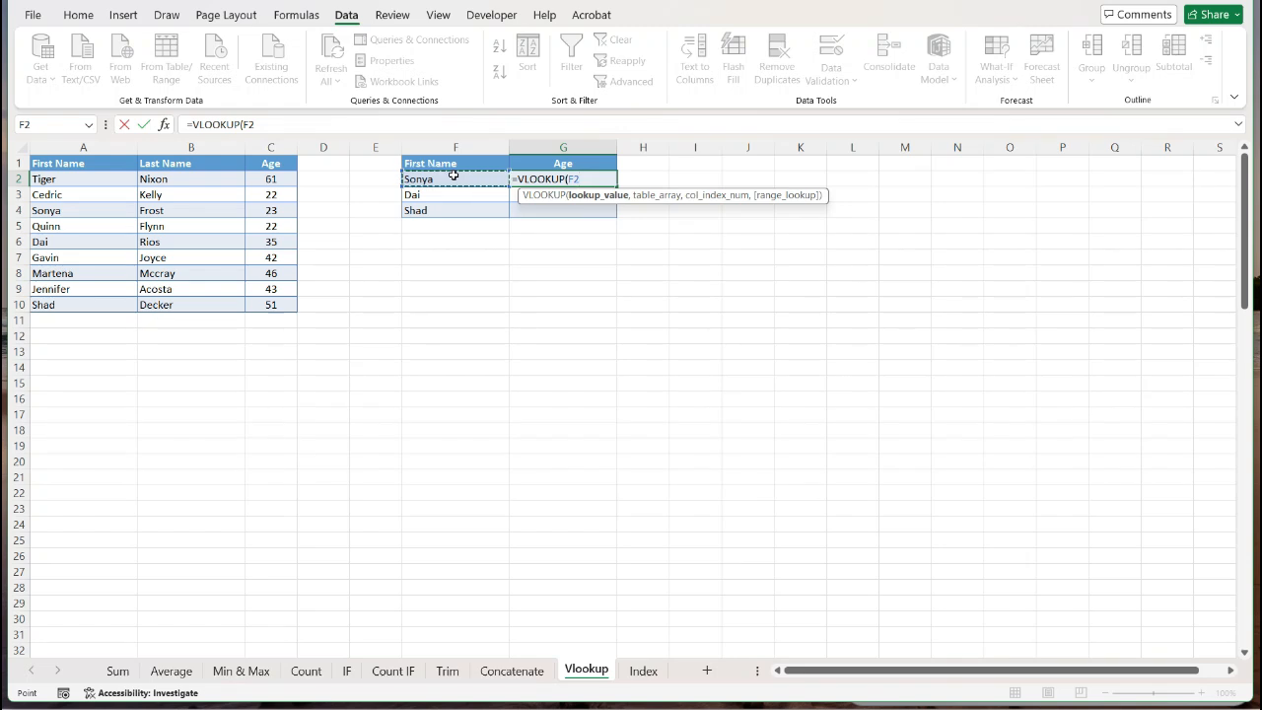
pyautogui.write(',')
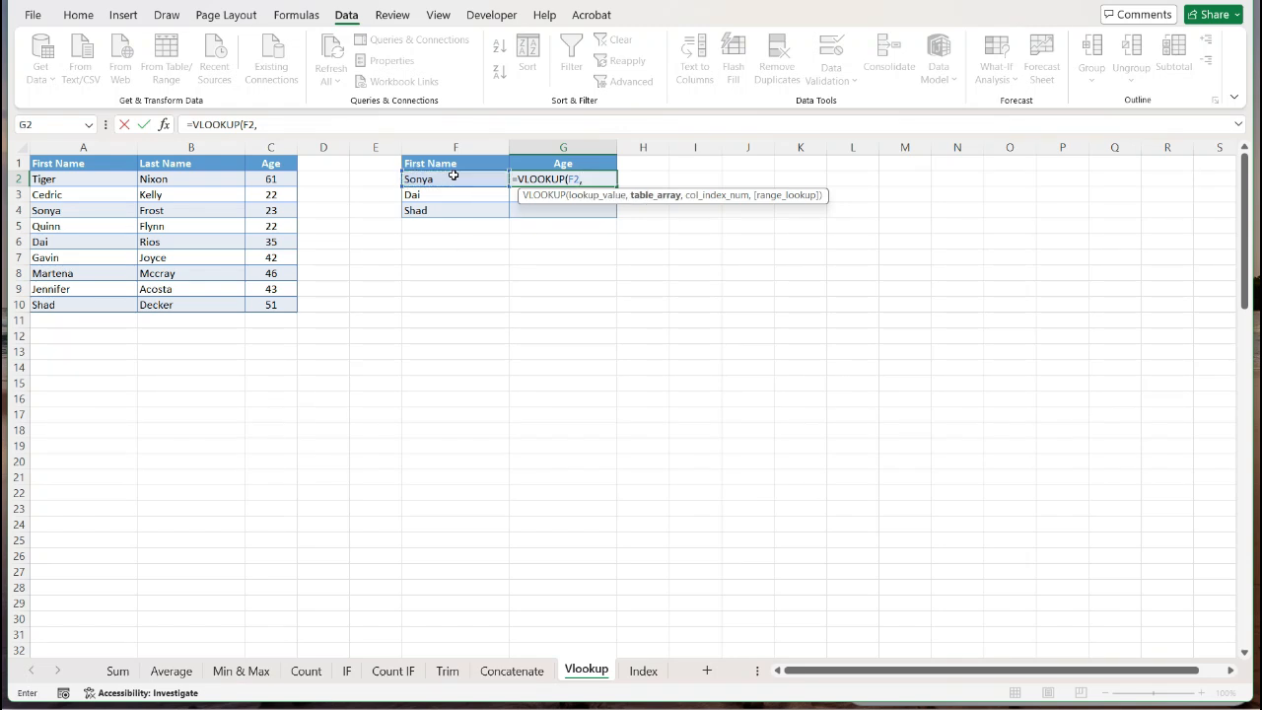
pyautogui.hotkey('ctrl', 'Home')
pyautogui.hotkey('ctrl', 'shift', 'Down')
pyautogui.hotkey('shift', 'Right')
pyautogui.hotkey('shift', 'Right')
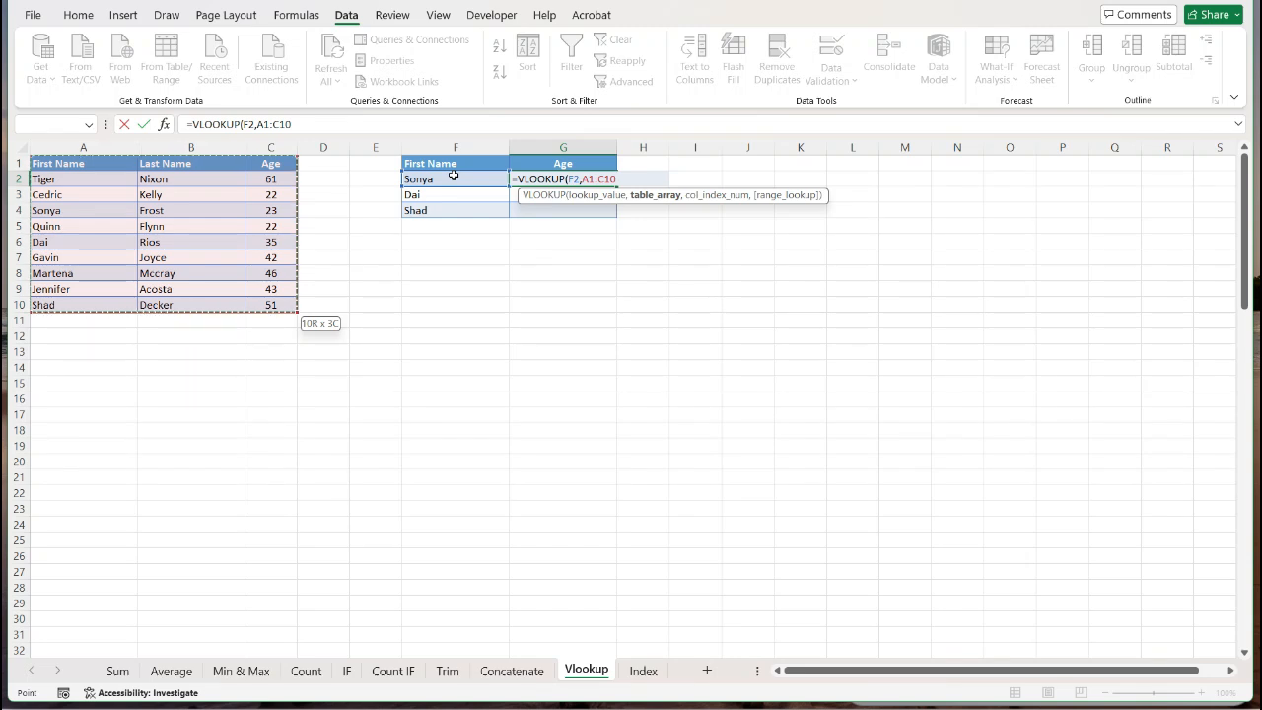
# Step: Complete the VLOOKUP formula in G2 with column index 3 and FALSE for an exact match
pyautogui.write(',3')
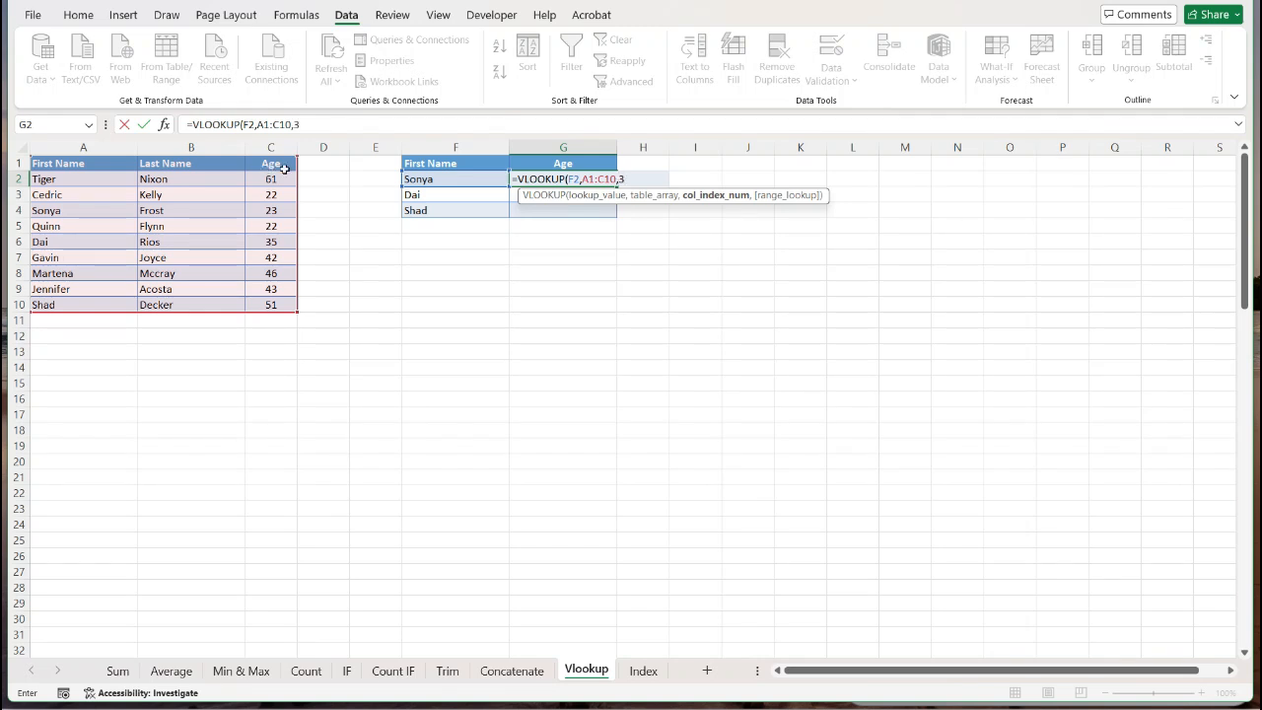
pyautogui.write(',')
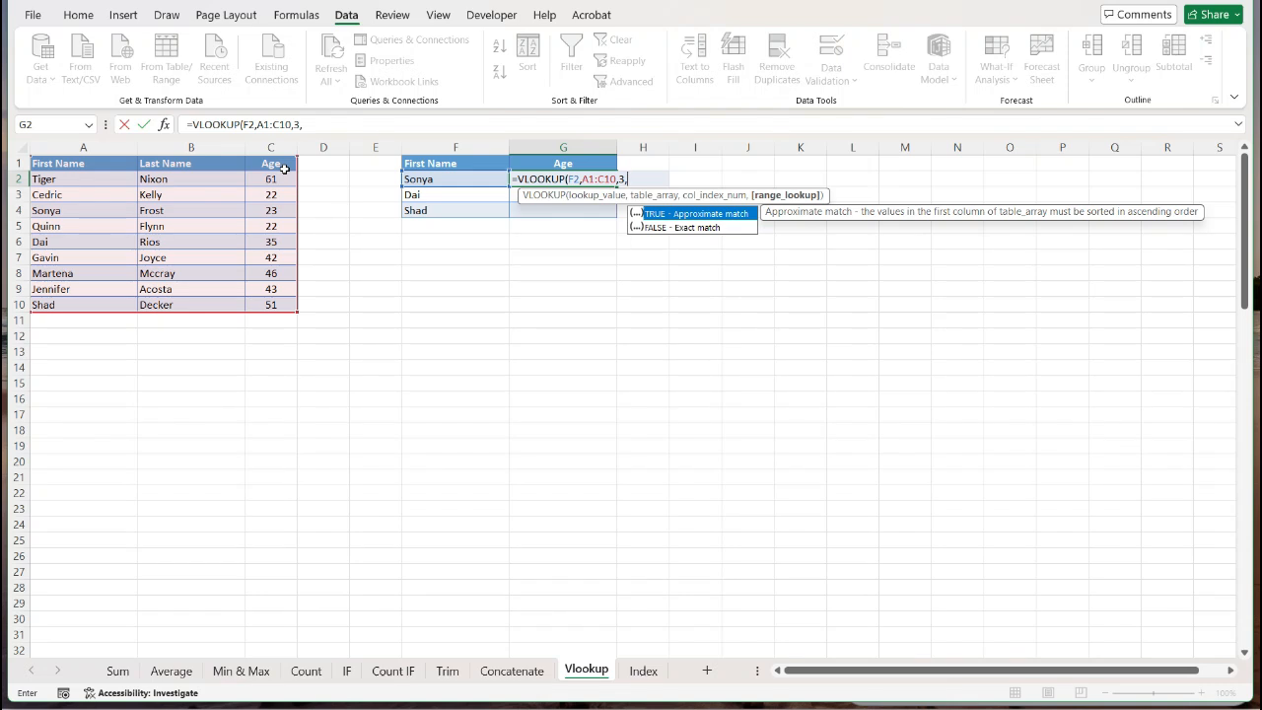
pyautogui.press('Down')
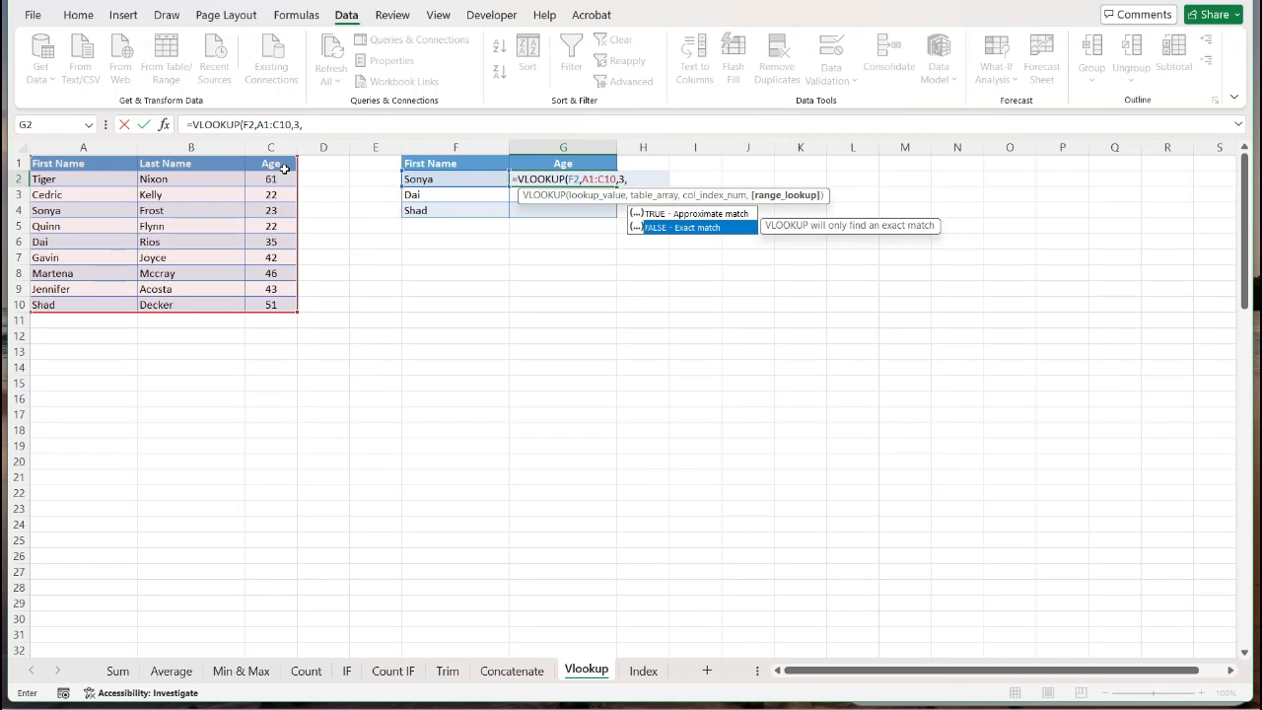
pyautogui.press('Tab')
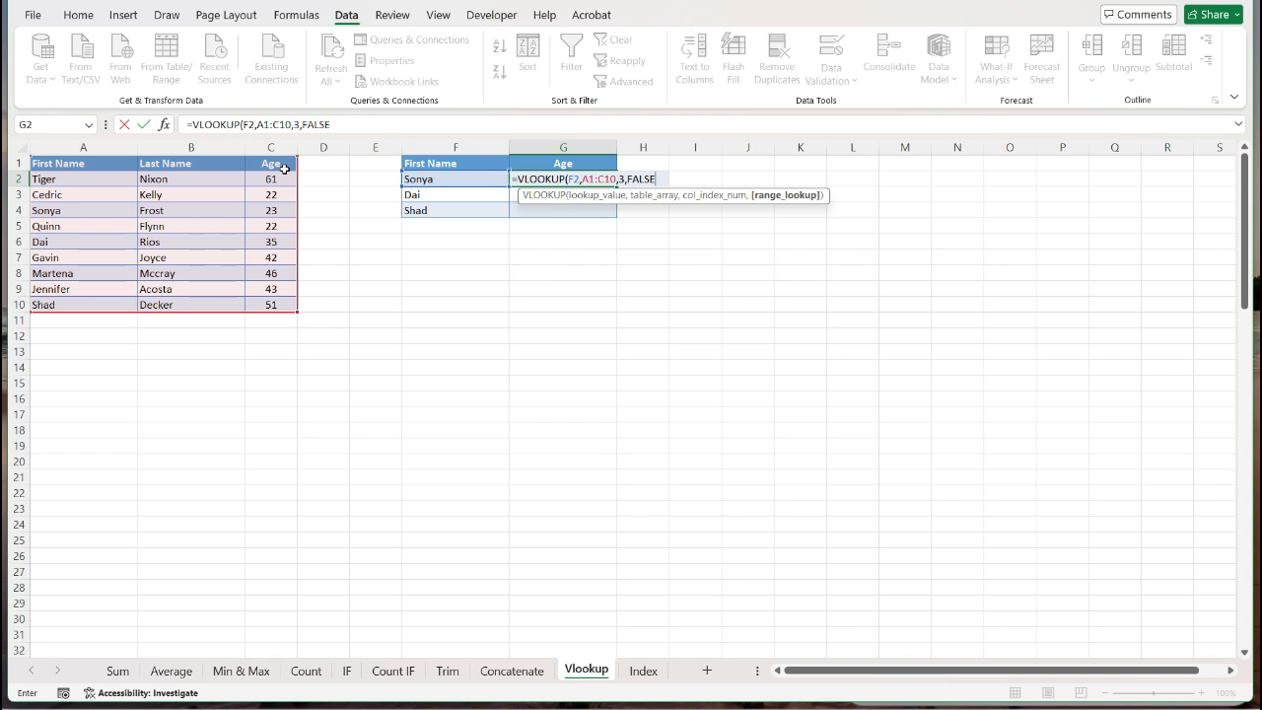
pyautogui.write(')')
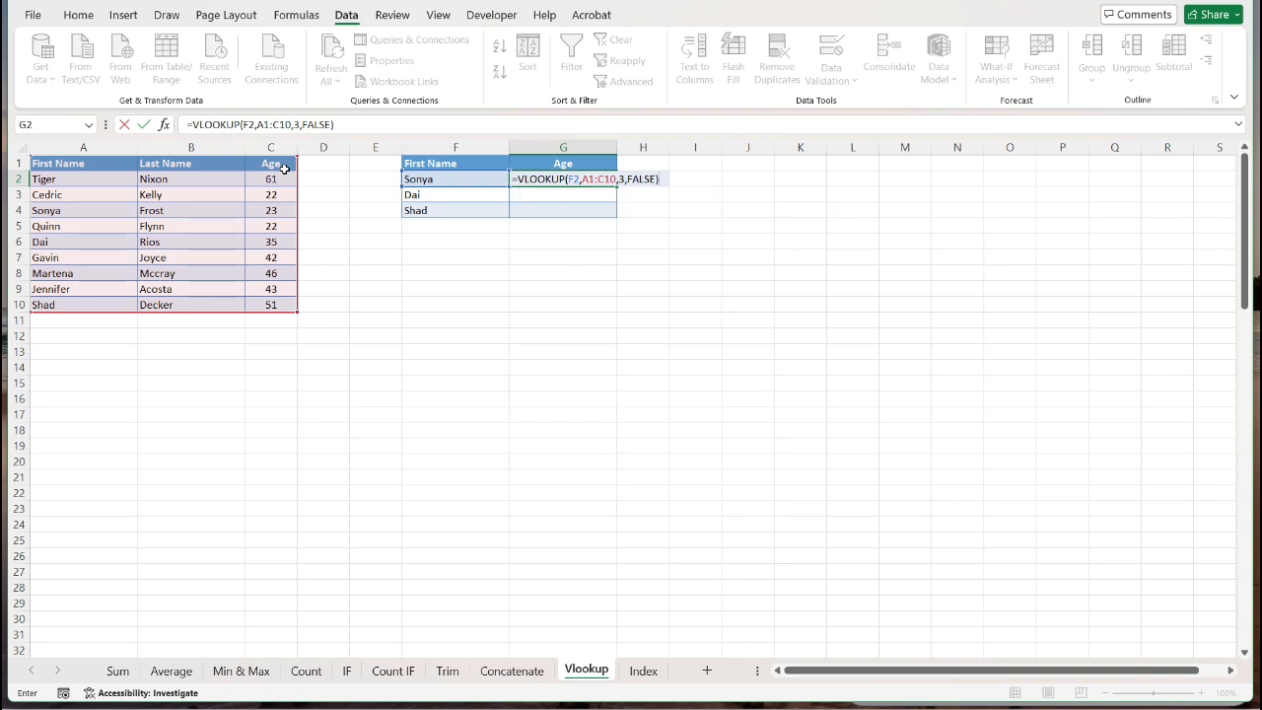
pyautogui.press('Return')
pyautogui.press('Up')
# Step: Check the age returned in G2 against the matching name in A4 and its age in C4
pyautogui.doubleClick(55, 220)
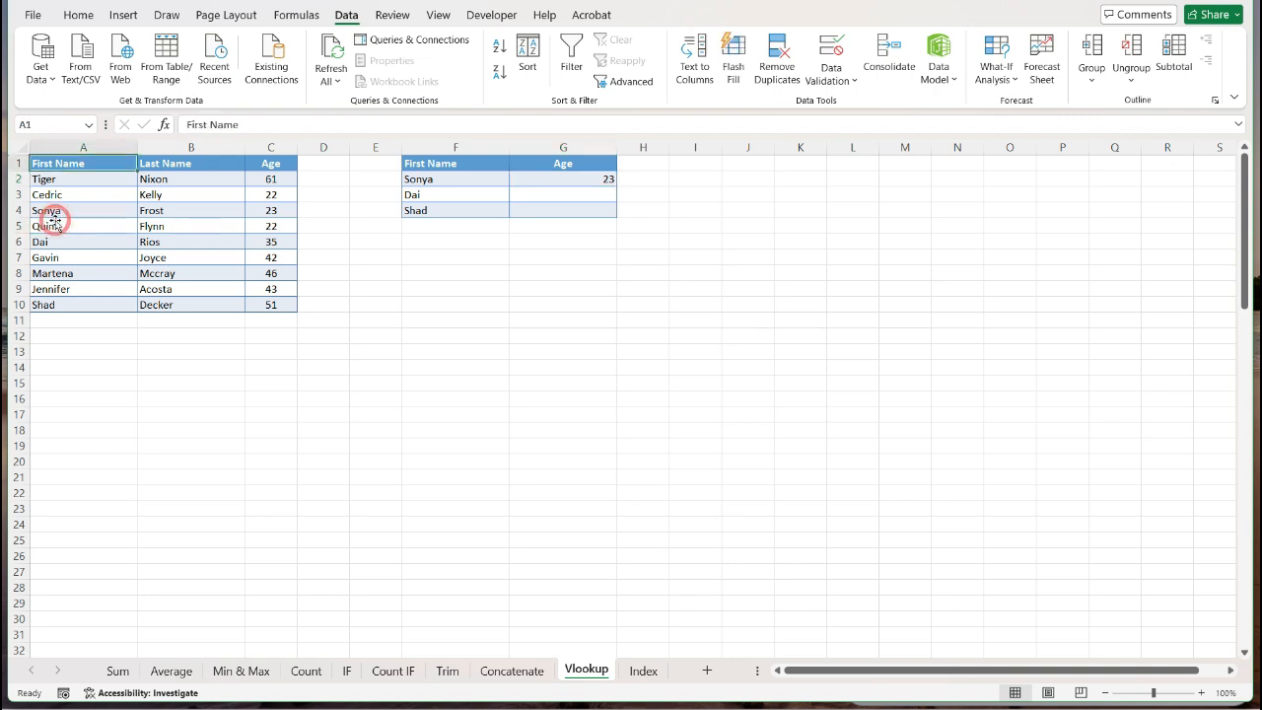
pyautogui.click(56, 209)
pyautogui.keyDown('ctrl'); pyautogui.click(262, 207); pyautogui.keyUp('ctrl')
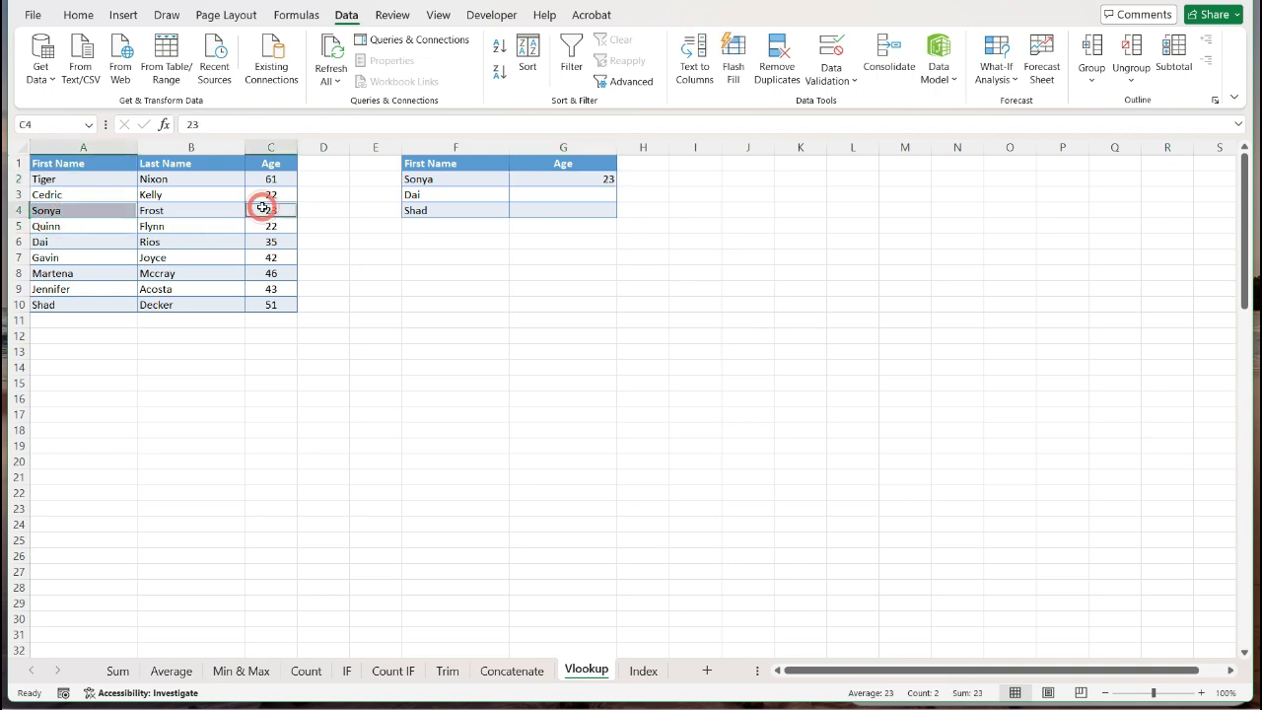
# Step: Make the table range in the G2 formula absolute so it reads =VLOOKUP(F2,$A$1:$C$10,3,FALSE)
pyautogui.click(554, 178)
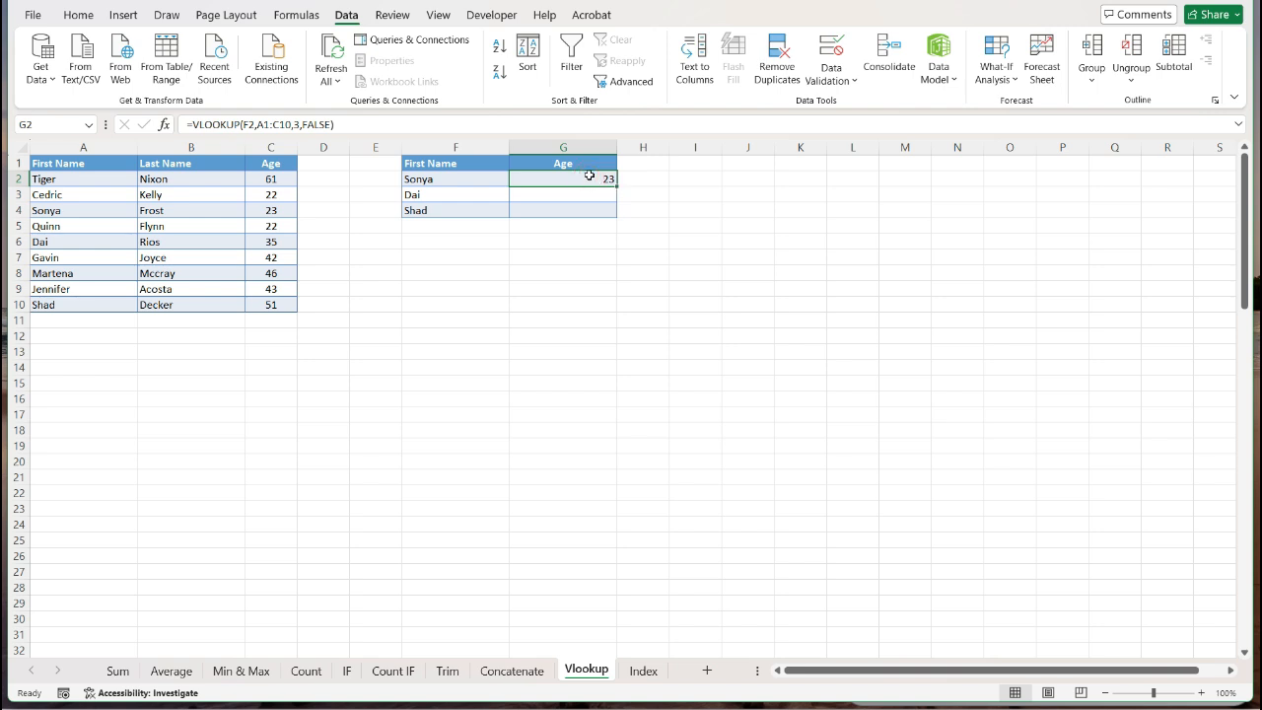
pyautogui.doubleClick(589, 177)
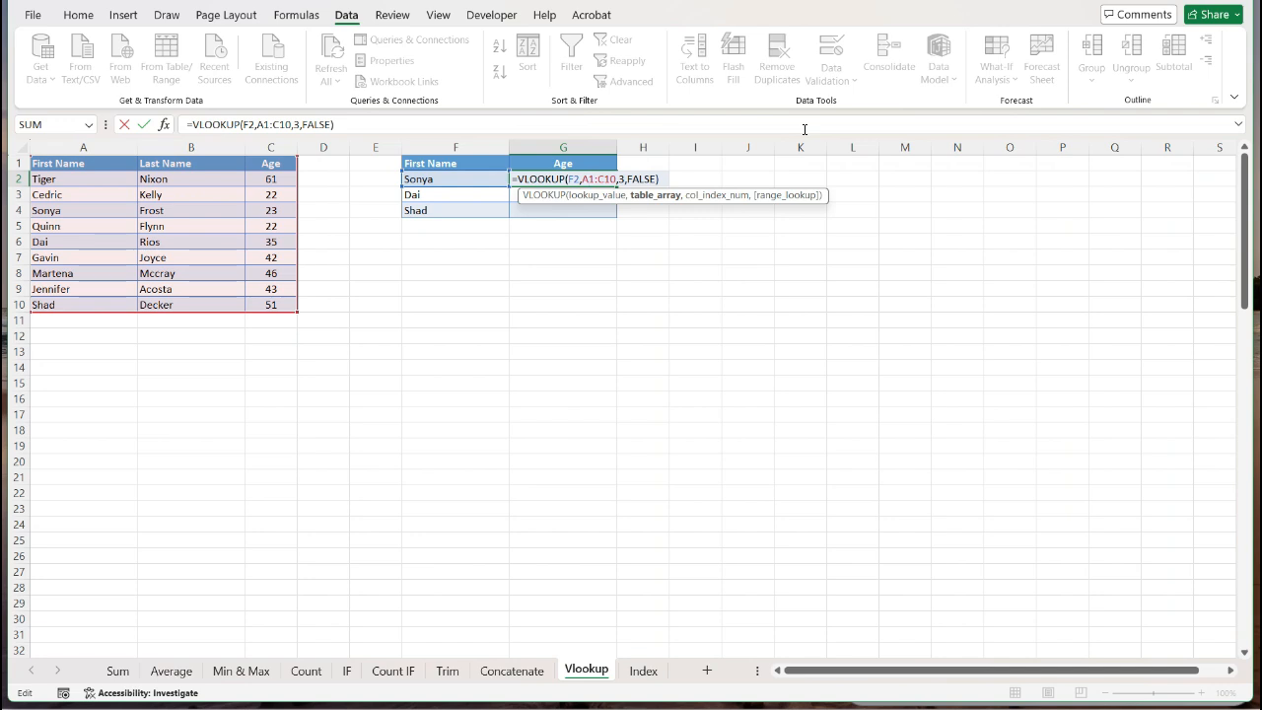
pyautogui.press('F4')
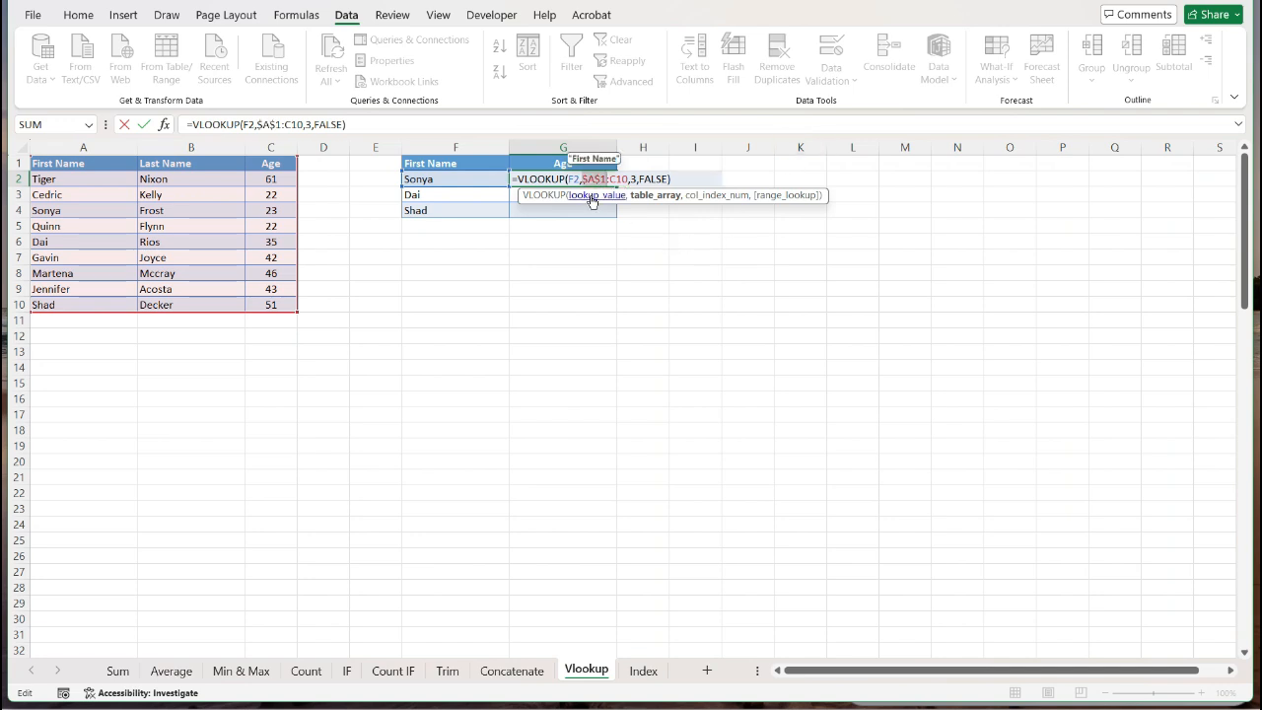
pyautogui.click(620, 178)
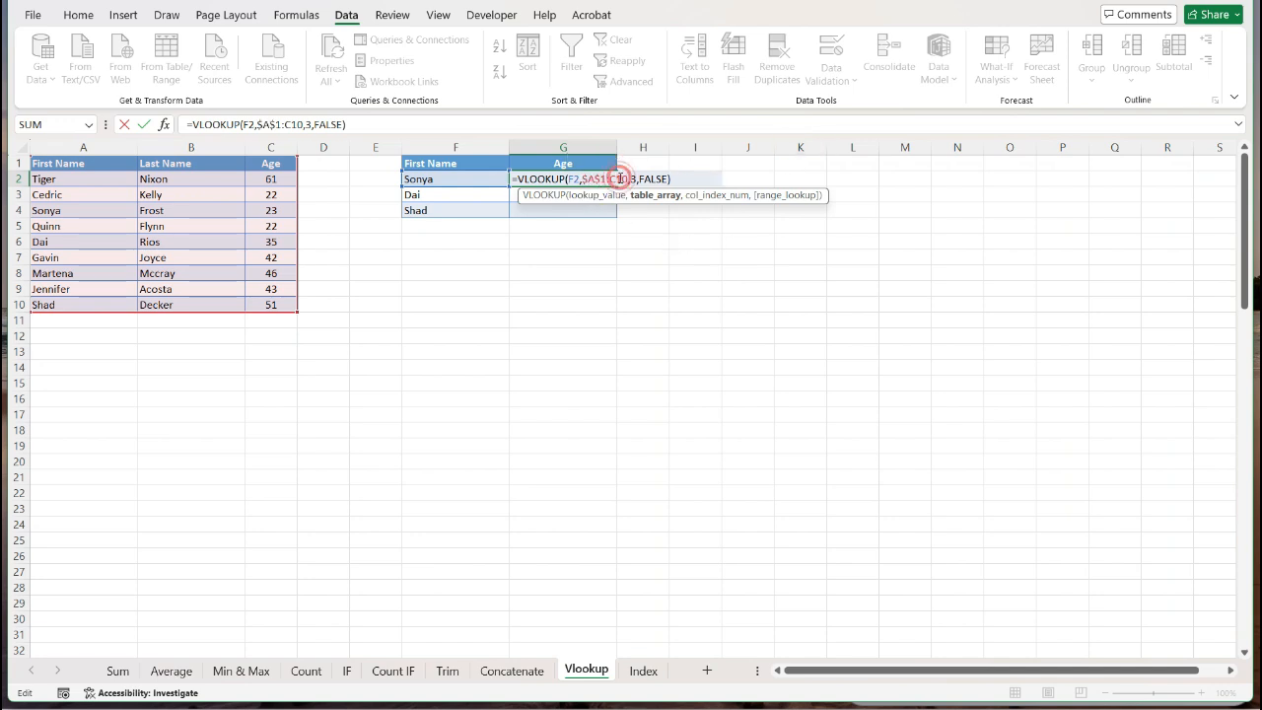
pyautogui.press('F4')
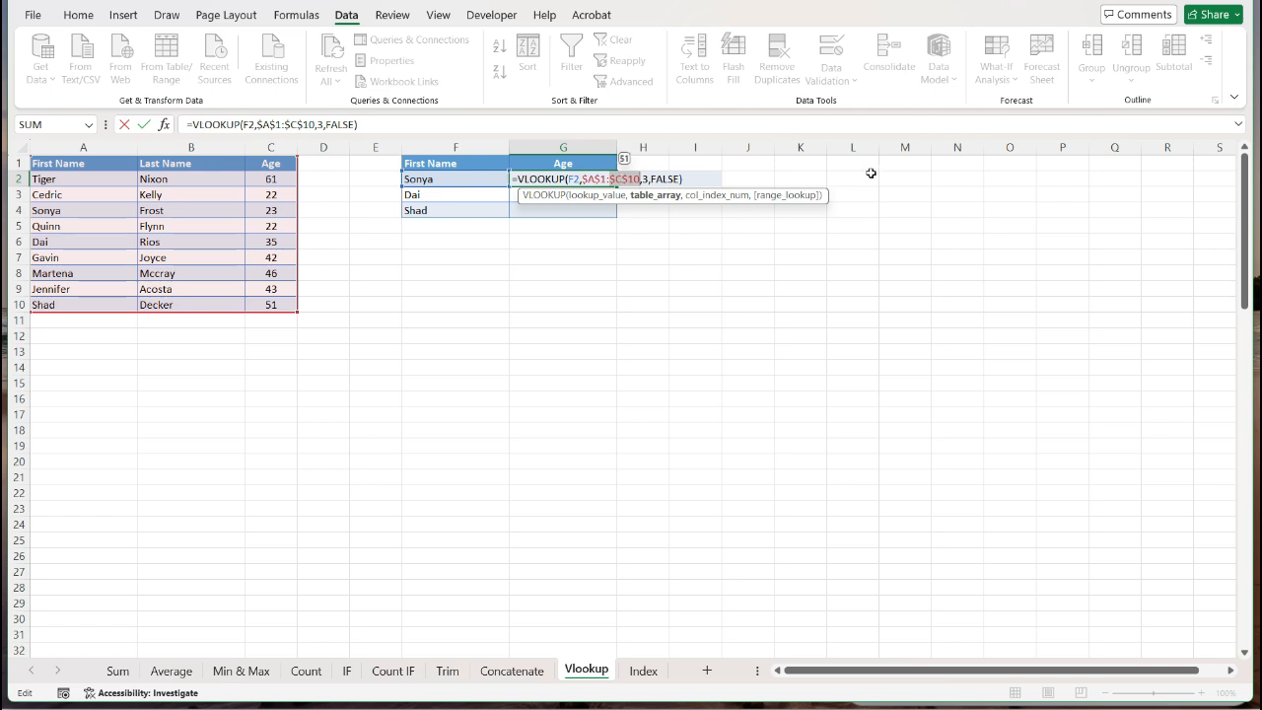
pyautogui.press('Return')
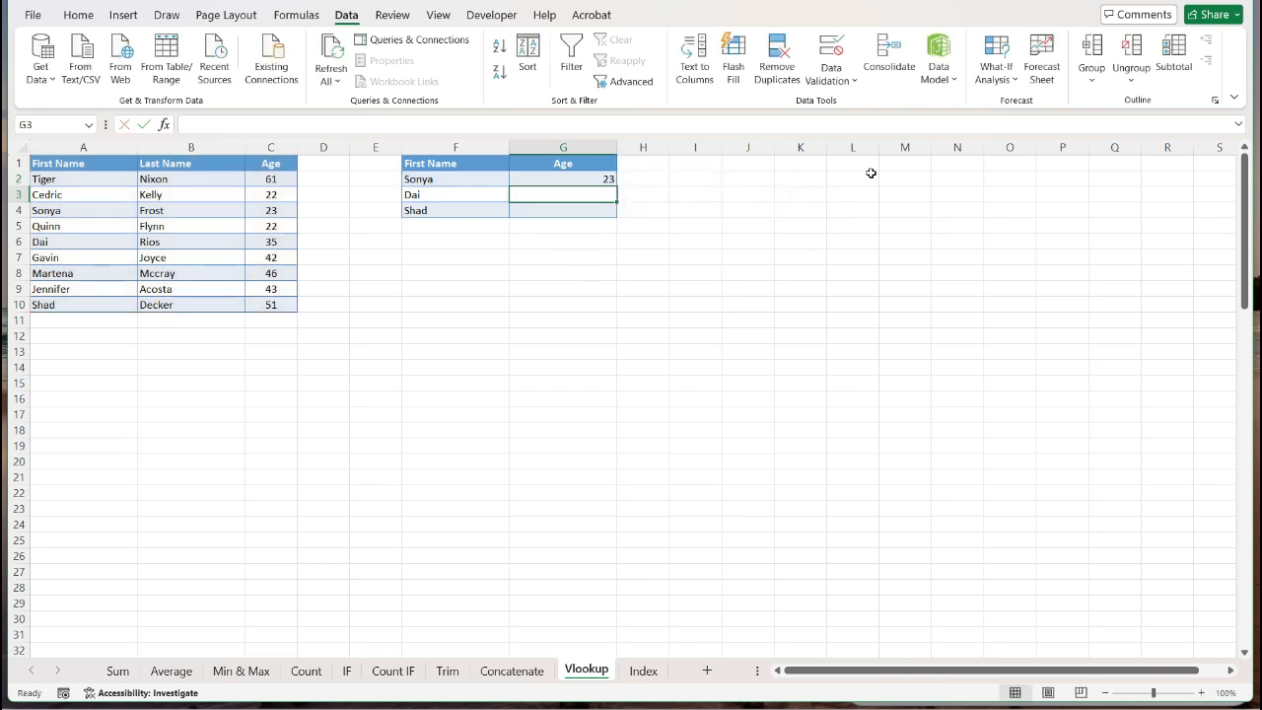
pyautogui.press('Up')
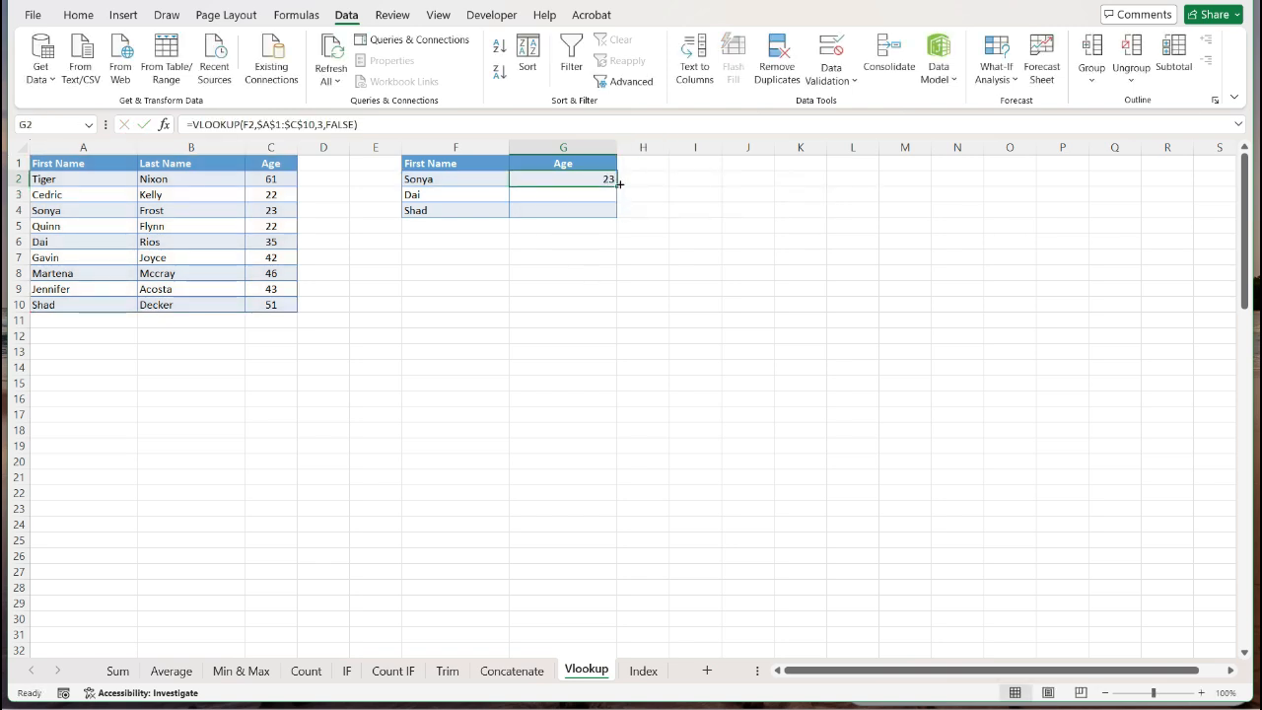
pyautogui.hotkey('ctrl', 'c')
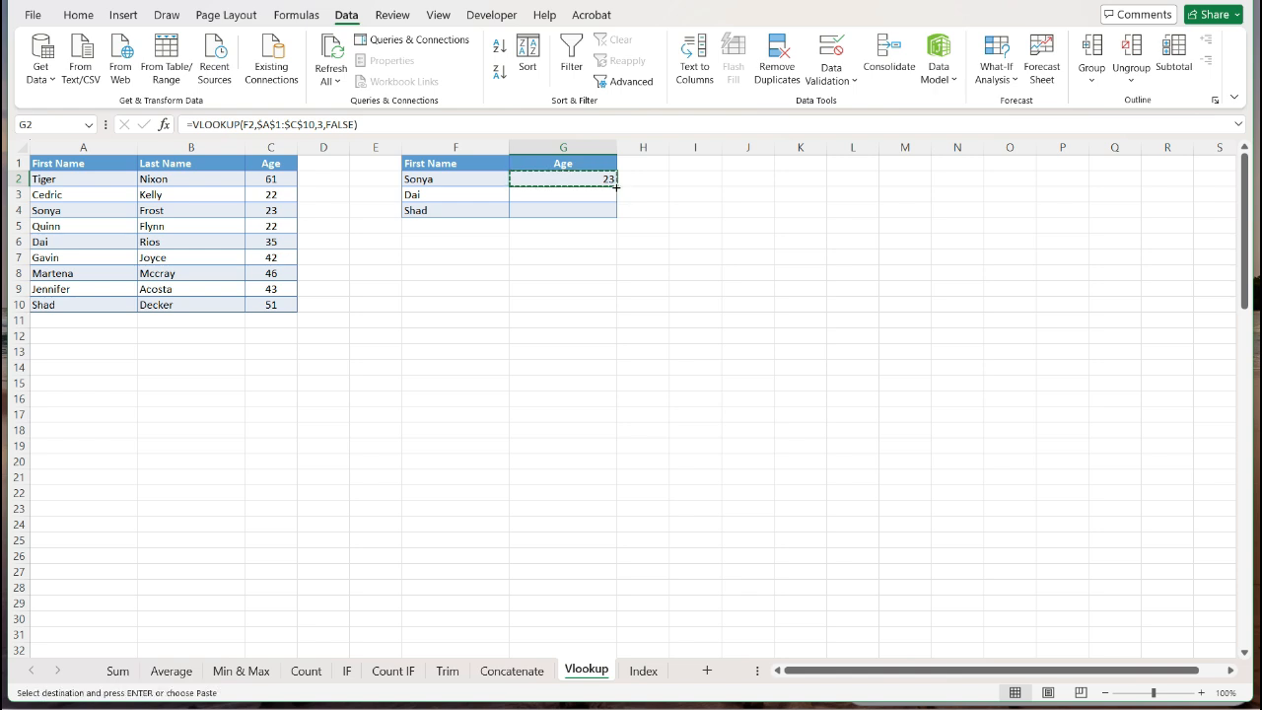
pyautogui.press('Down')
pyautogui.press('Escape')
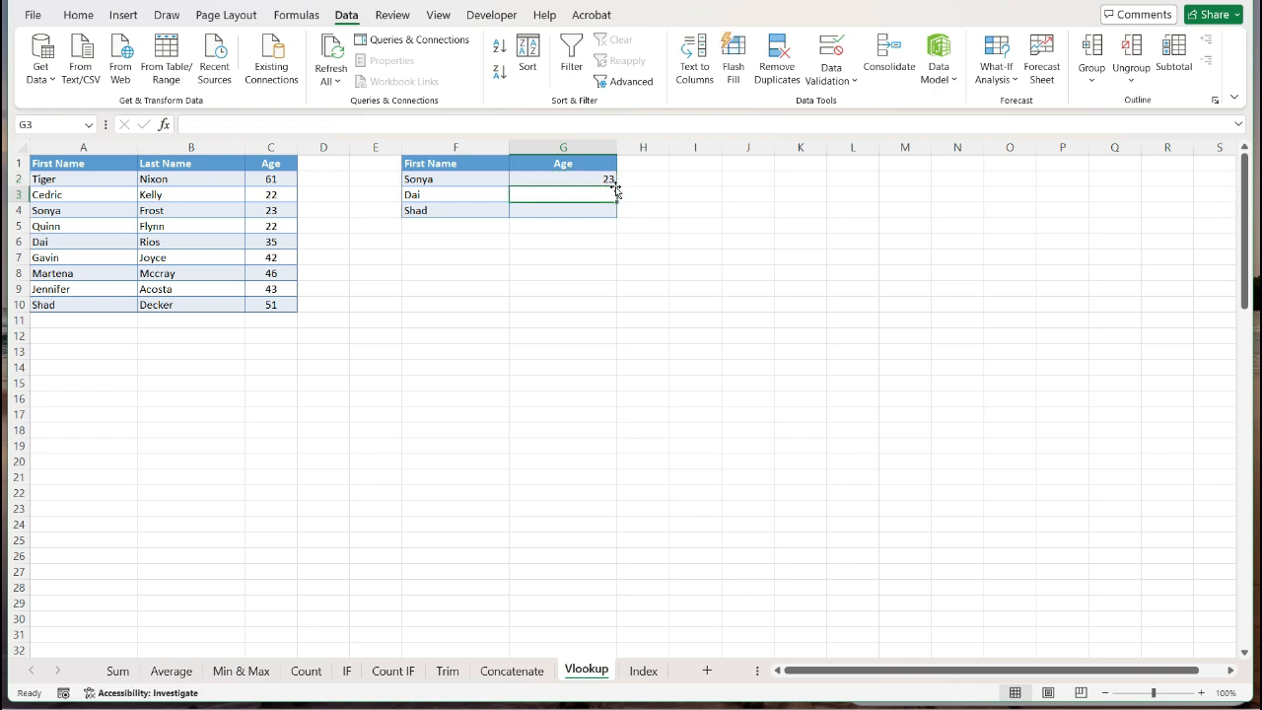
# Step: Fill the VLOOKUP formula from G2 down to G4 and check the filled formula in G3
pyautogui.click(611, 181)
pyautogui.doubleClick(614, 185)
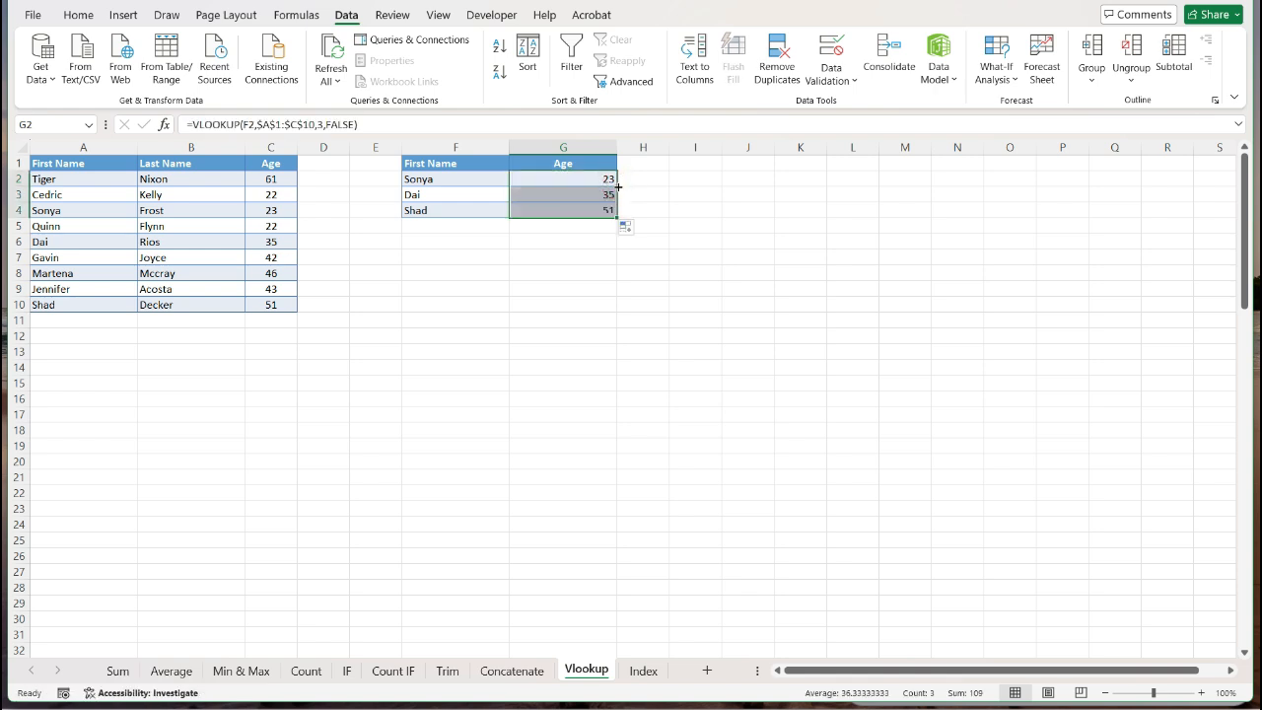
pyautogui.click(615, 193)
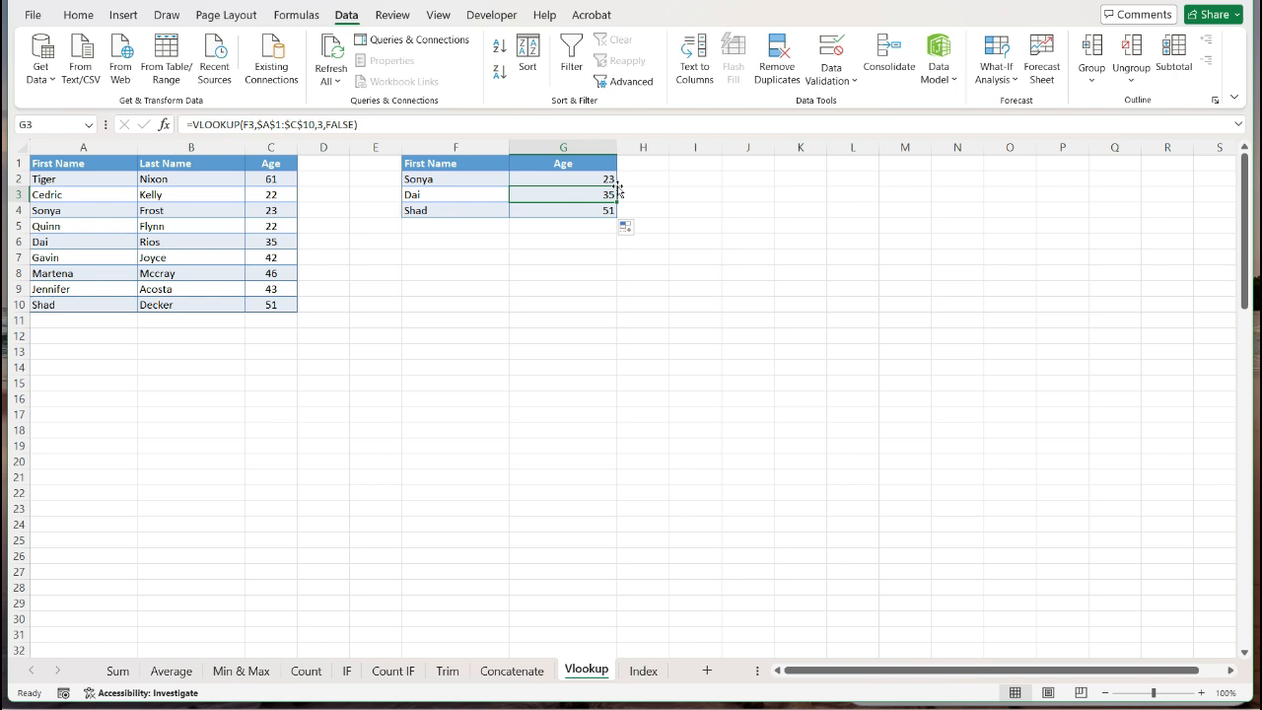
pyautogui.press('F2')
pyautogui.press('Escape')
pyautogui.press('Up')
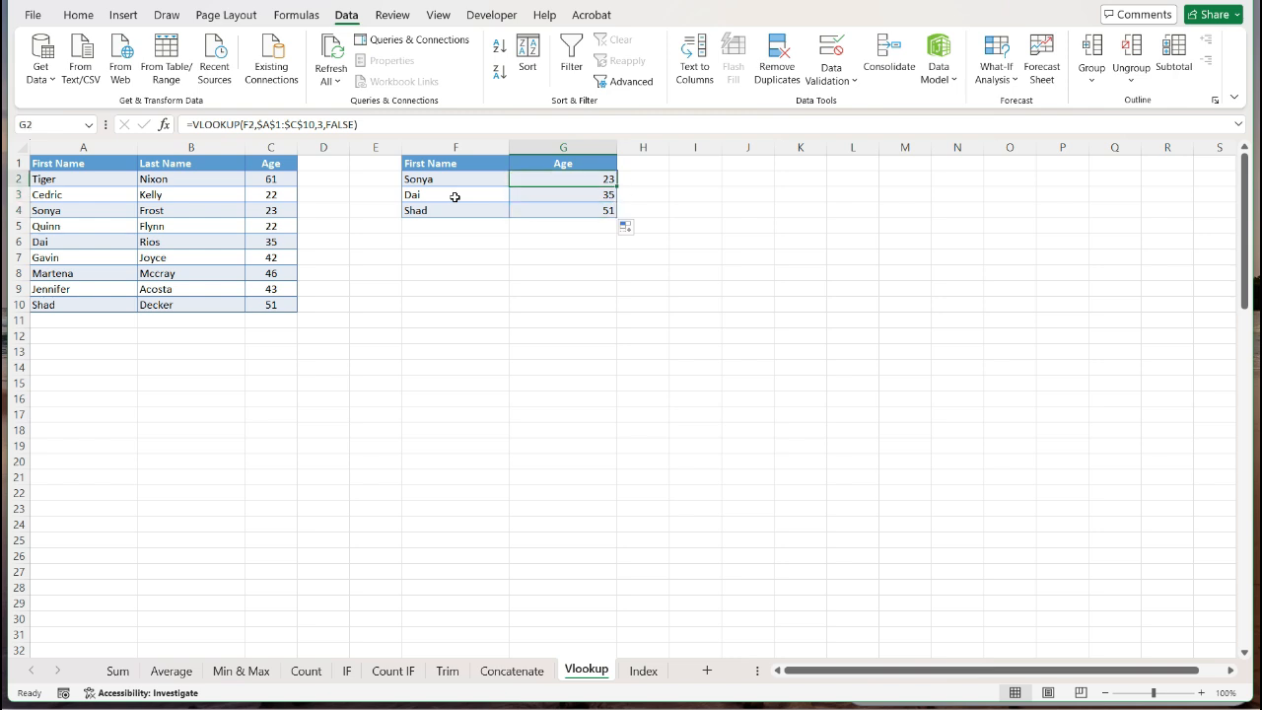
pyautogui.hotkey('shift', 'Down')
pyautogui.hotkey('shift', 'Down')
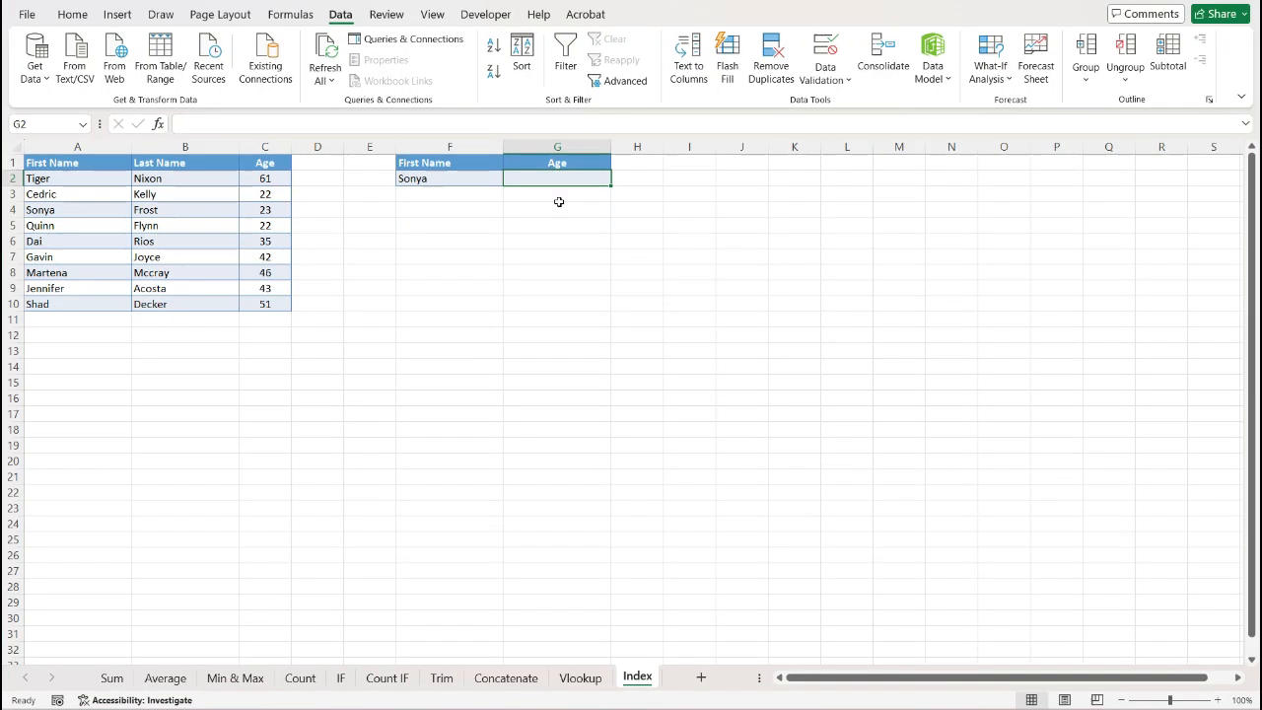
# Step: Enter =INDEX(A1:C10,4,3) in G2 of the Index sheet to return the age from the table
pyautogui.write('=')
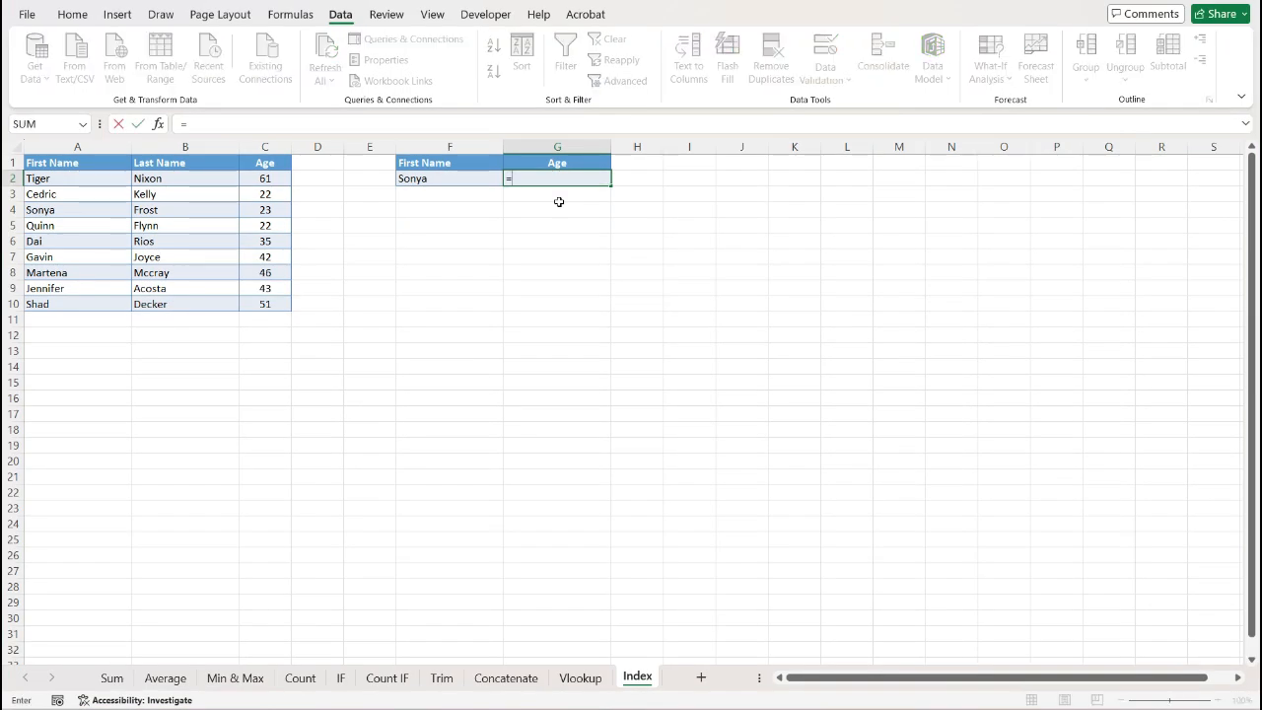
pyautogui.write('in')
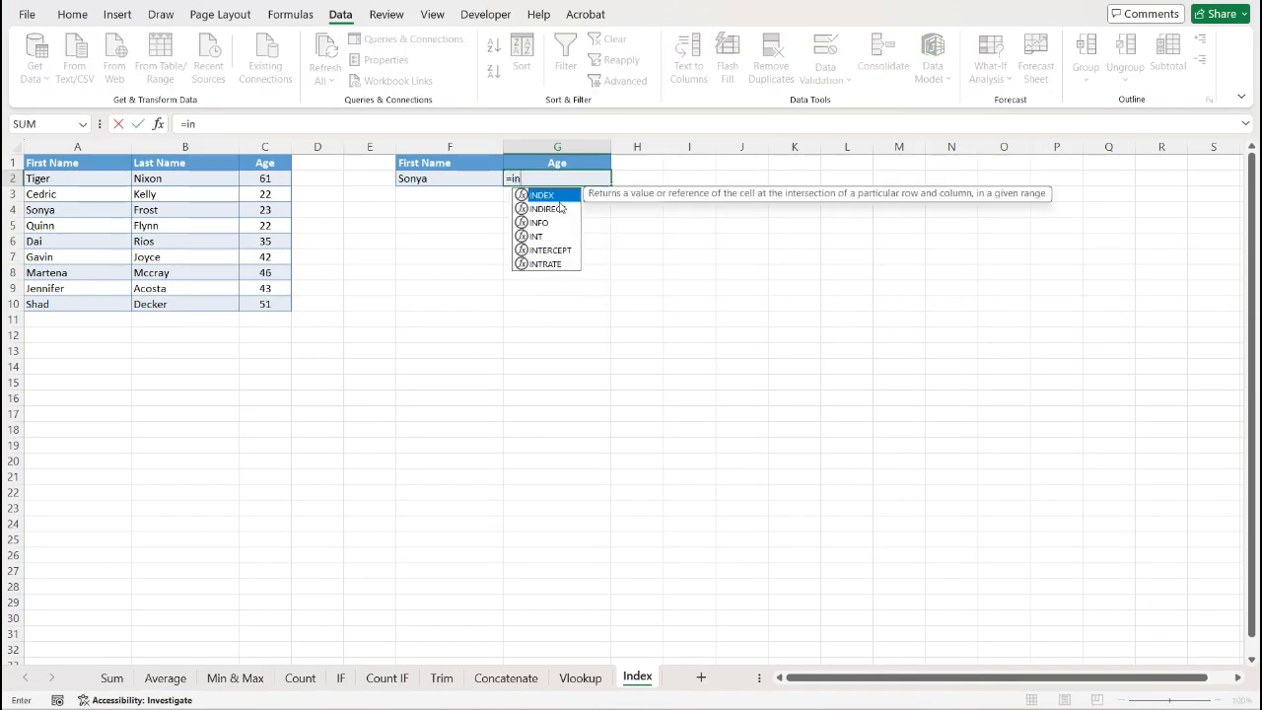
pyautogui.press('Tab')
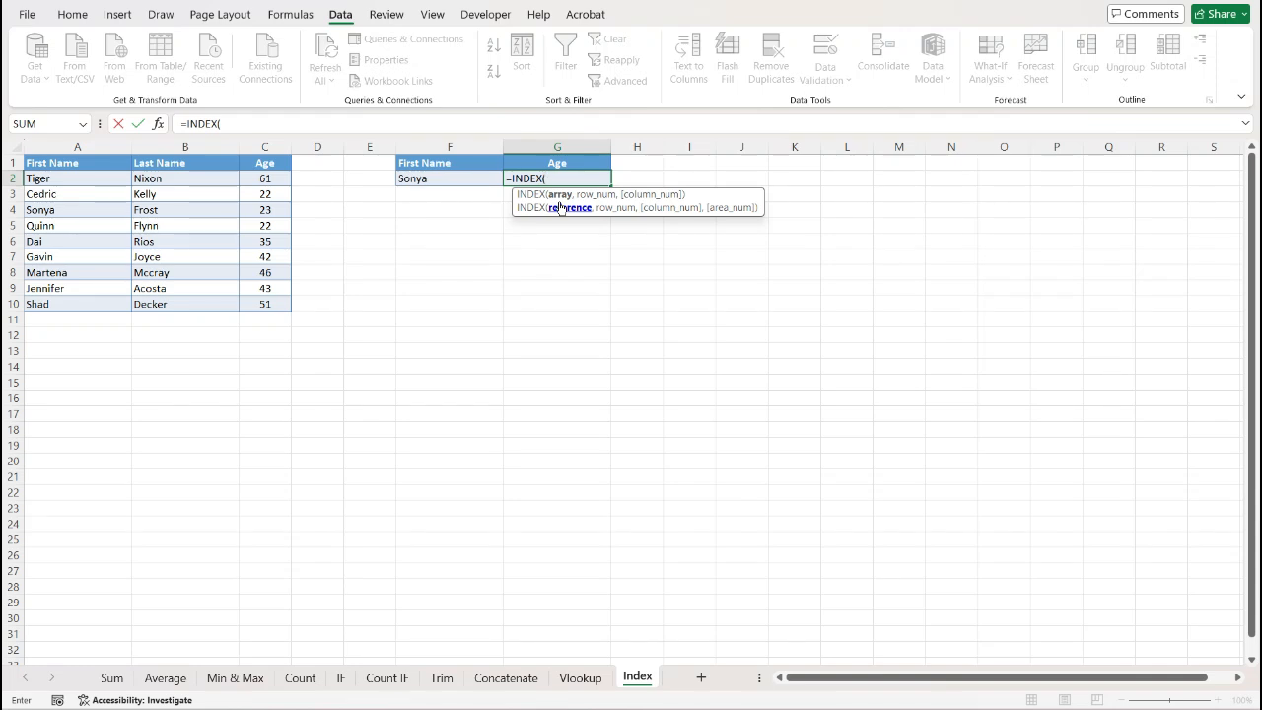
pyautogui.moveTo(54, 164); pyautogui.dragTo(267, 306)
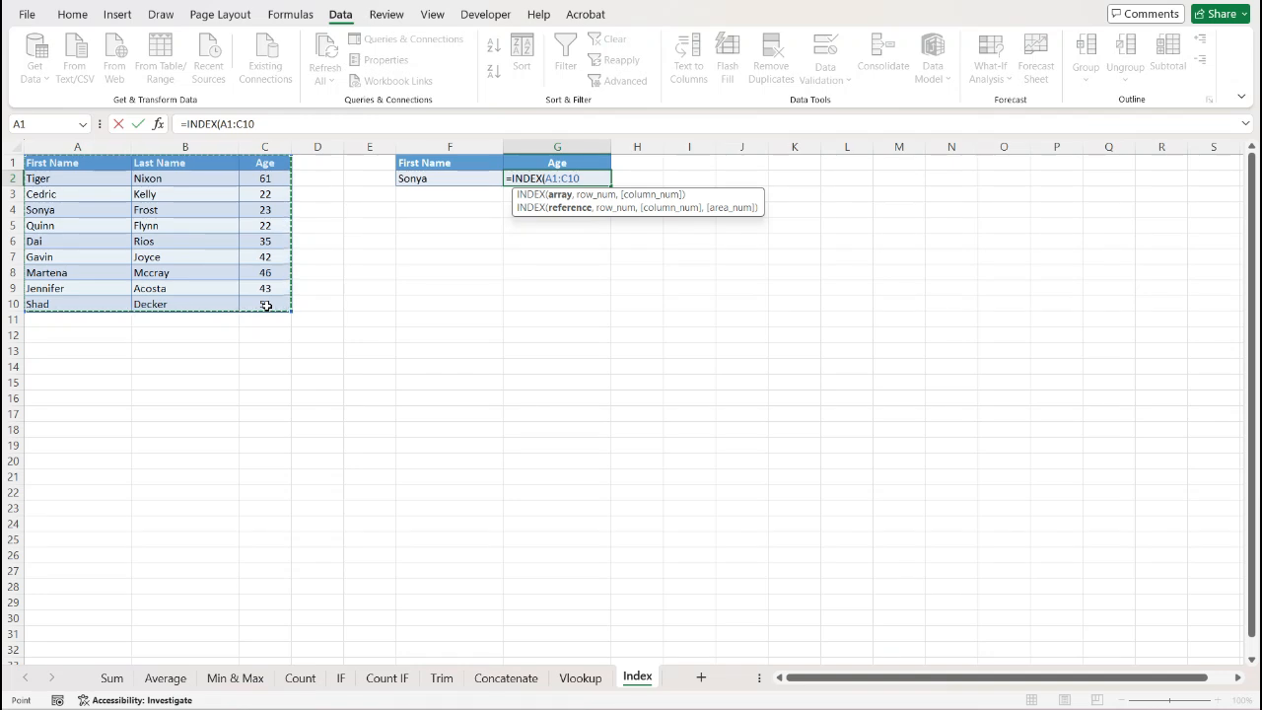
pyautogui.write(',')
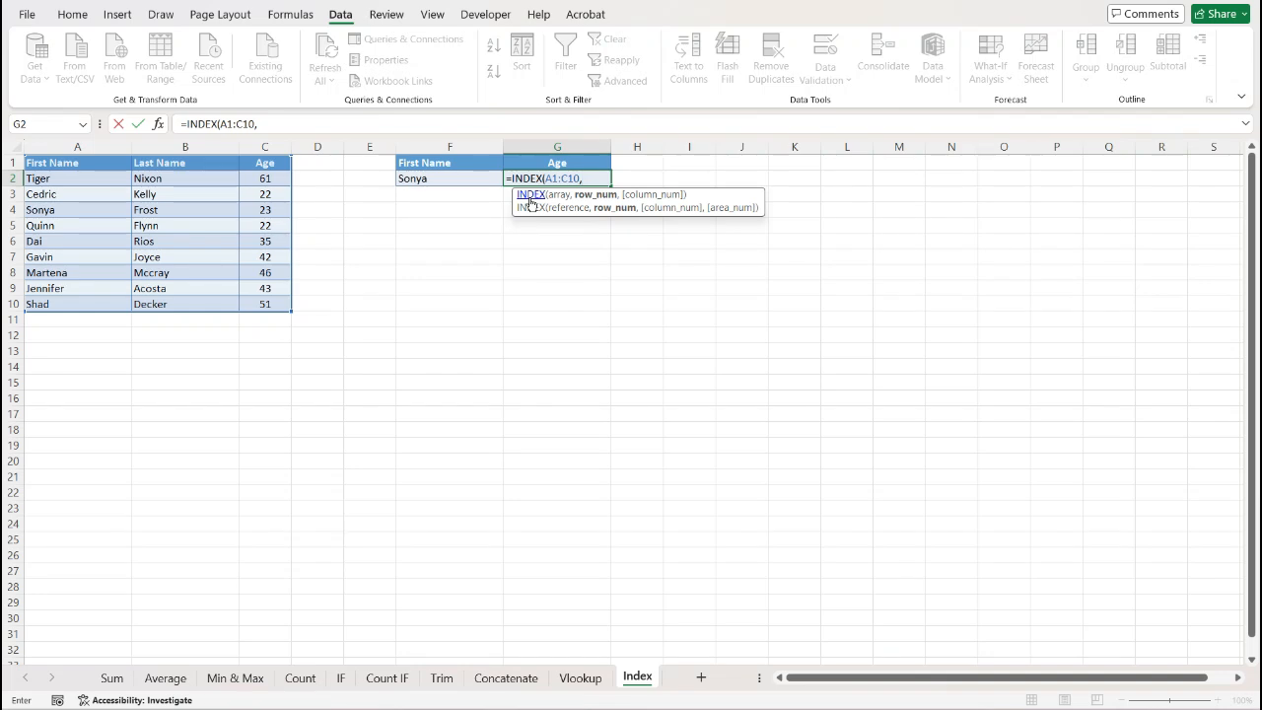
pyautogui.write('4,')
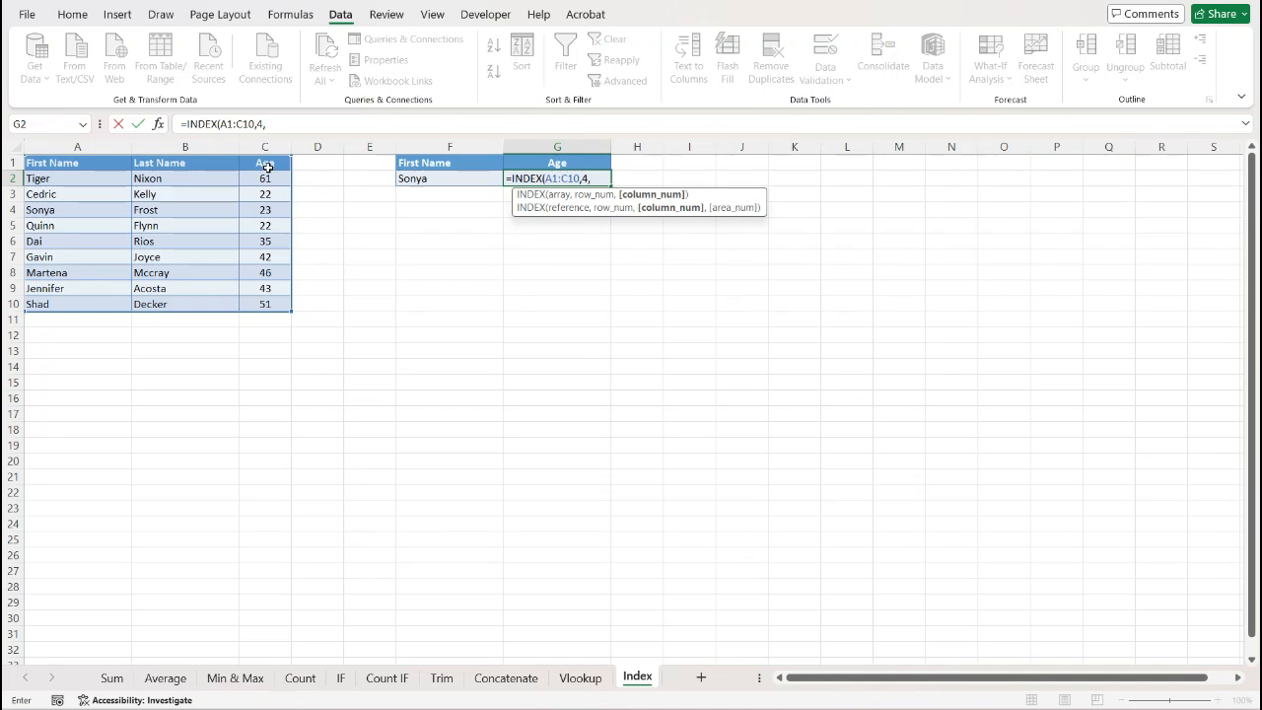
pyautogui.write('3')
pyautogui.press('Return')
pyautogui.press('Up')
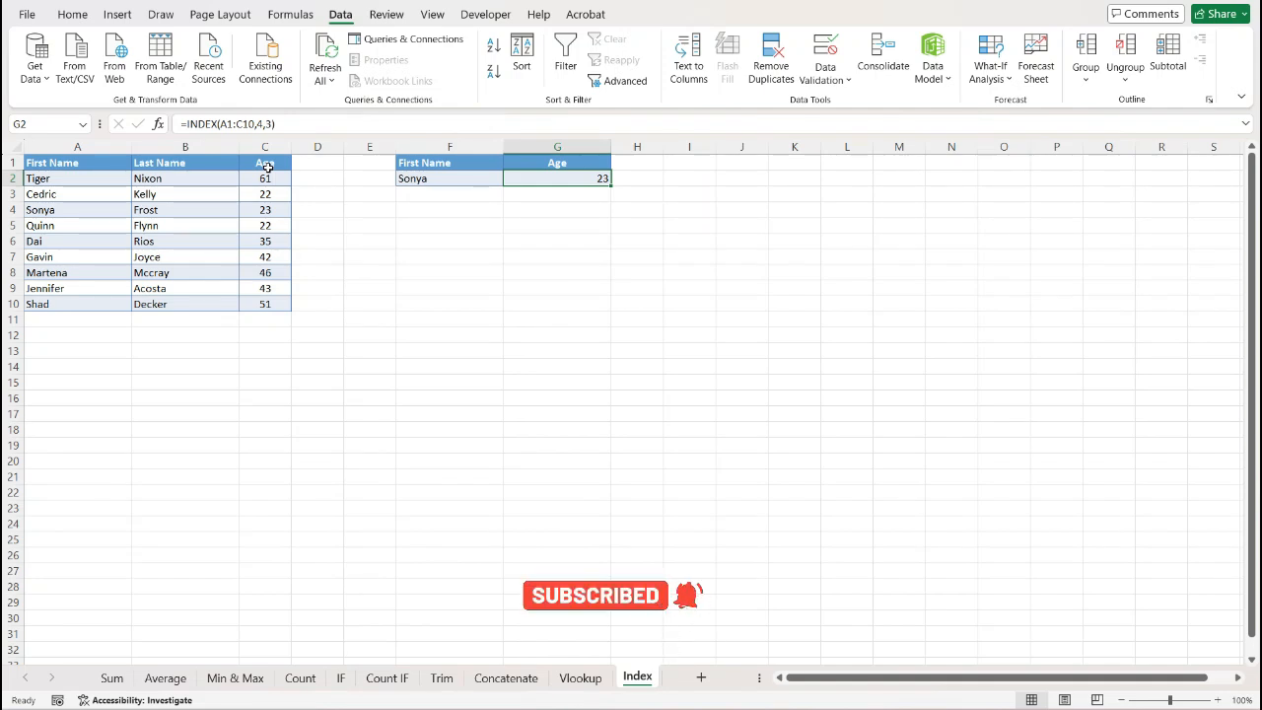
pyautogui.press('Up')
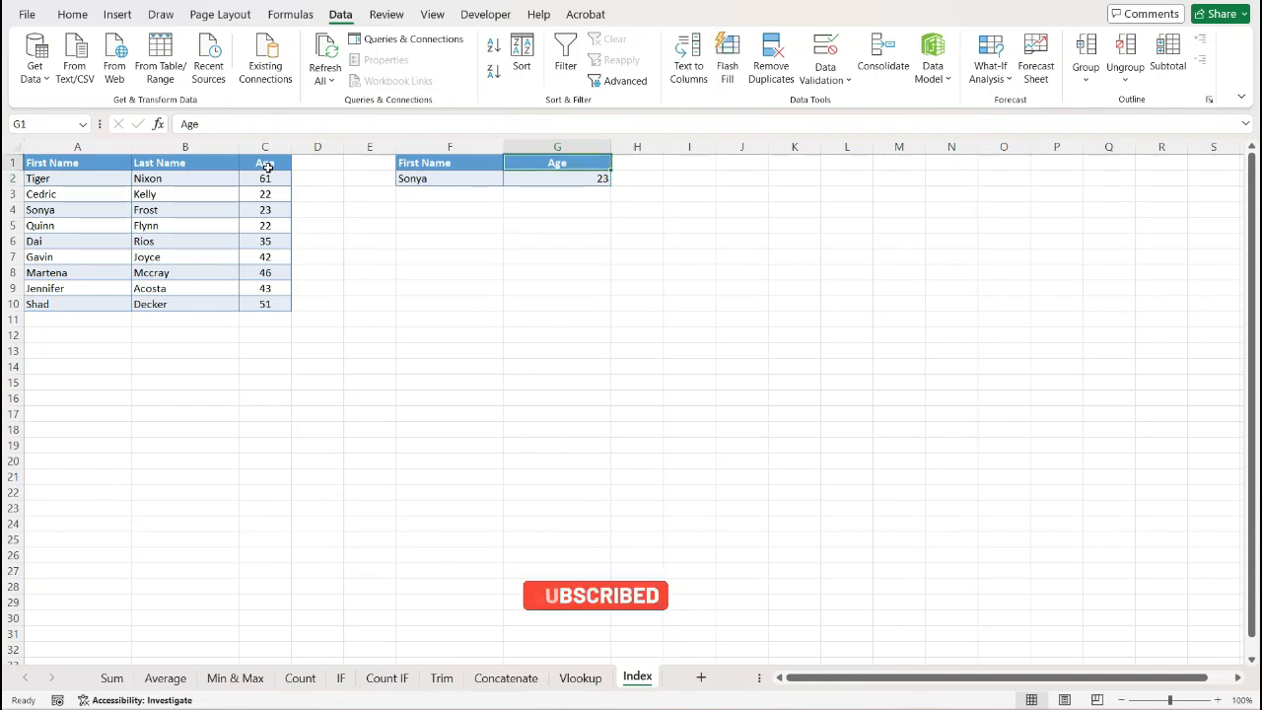